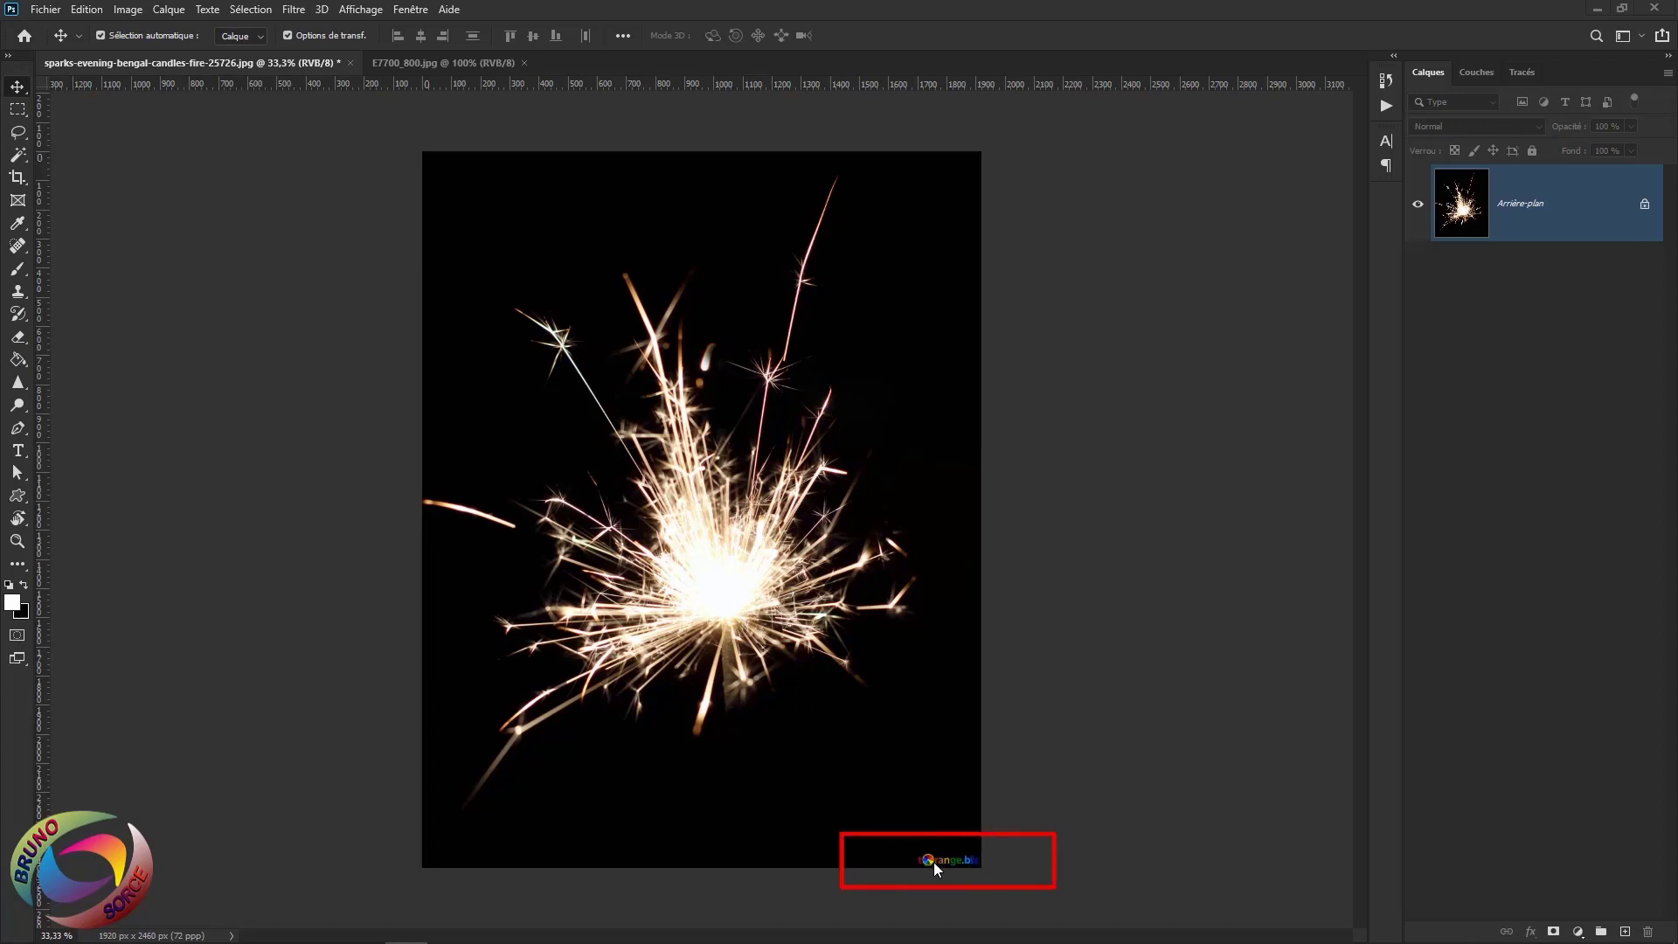
Crop the strip with the watermark off the bottom of the sparkler image, leaving about 1920 x 2340 px
click(17, 178)
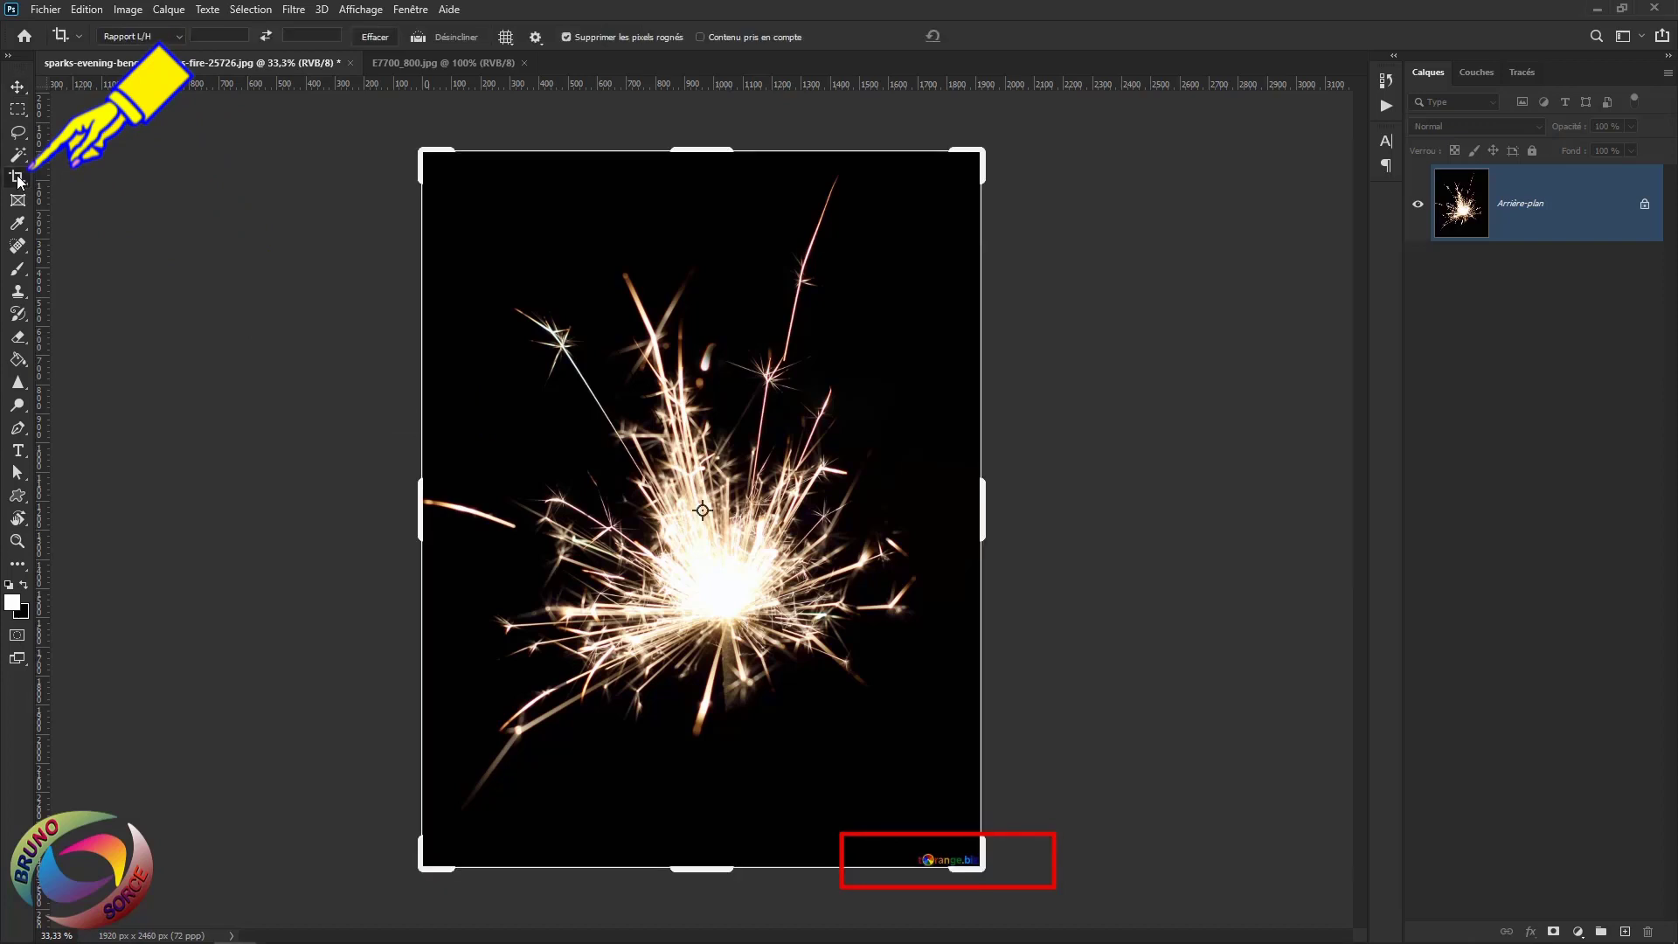
right_click(17, 177)
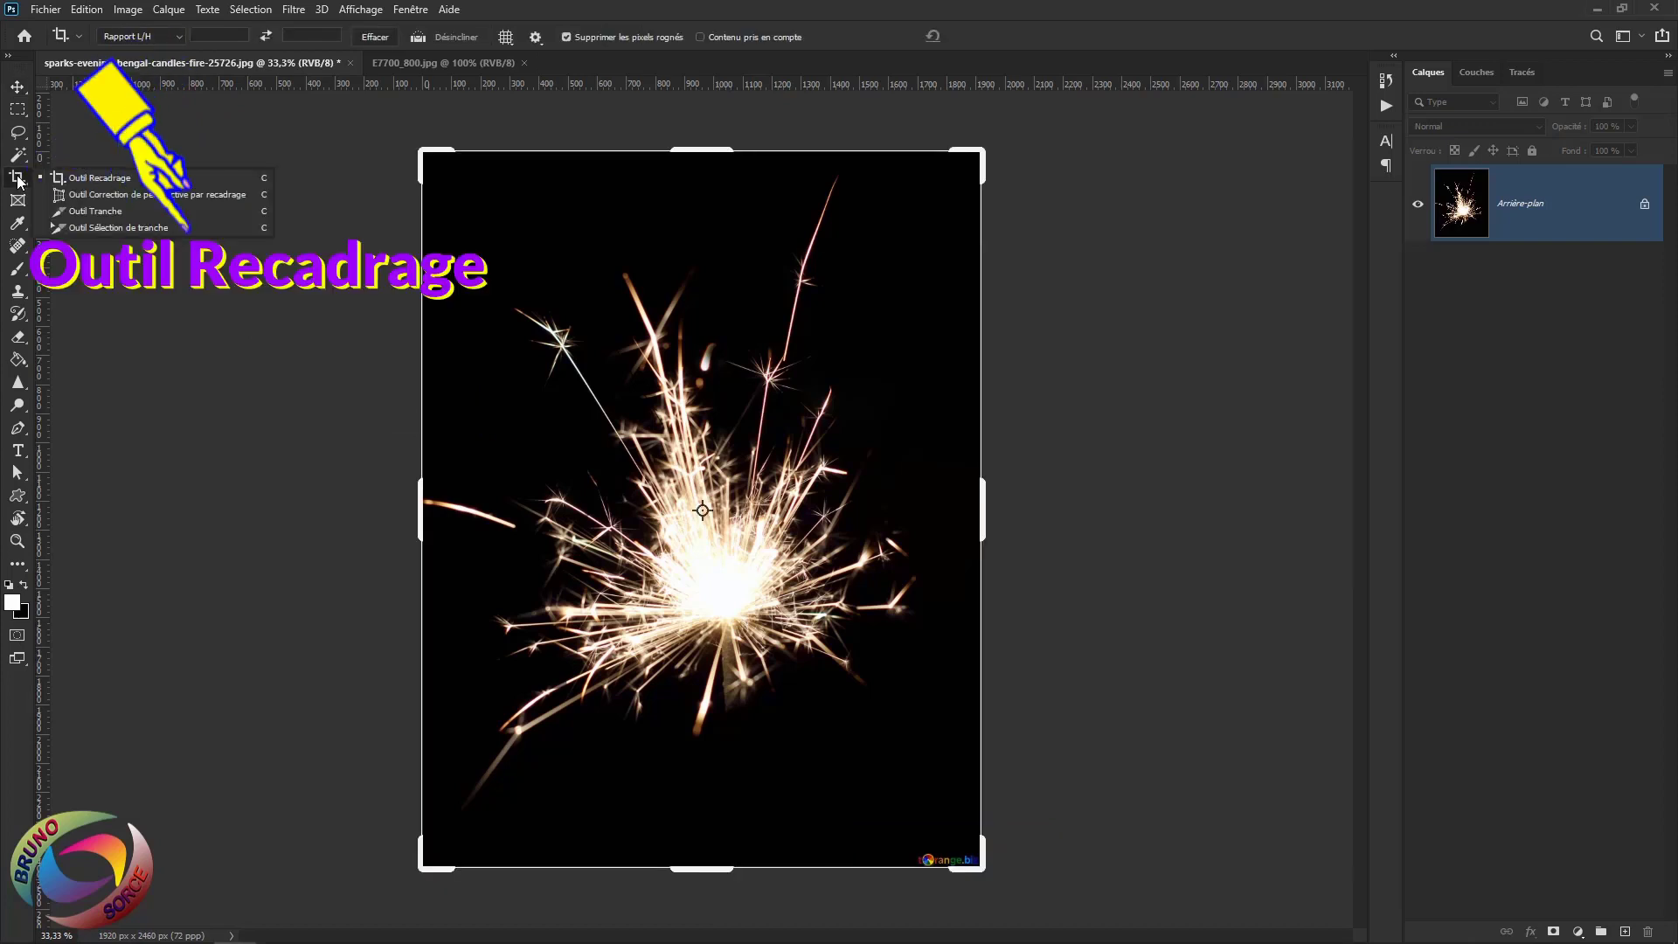
click(85, 179)
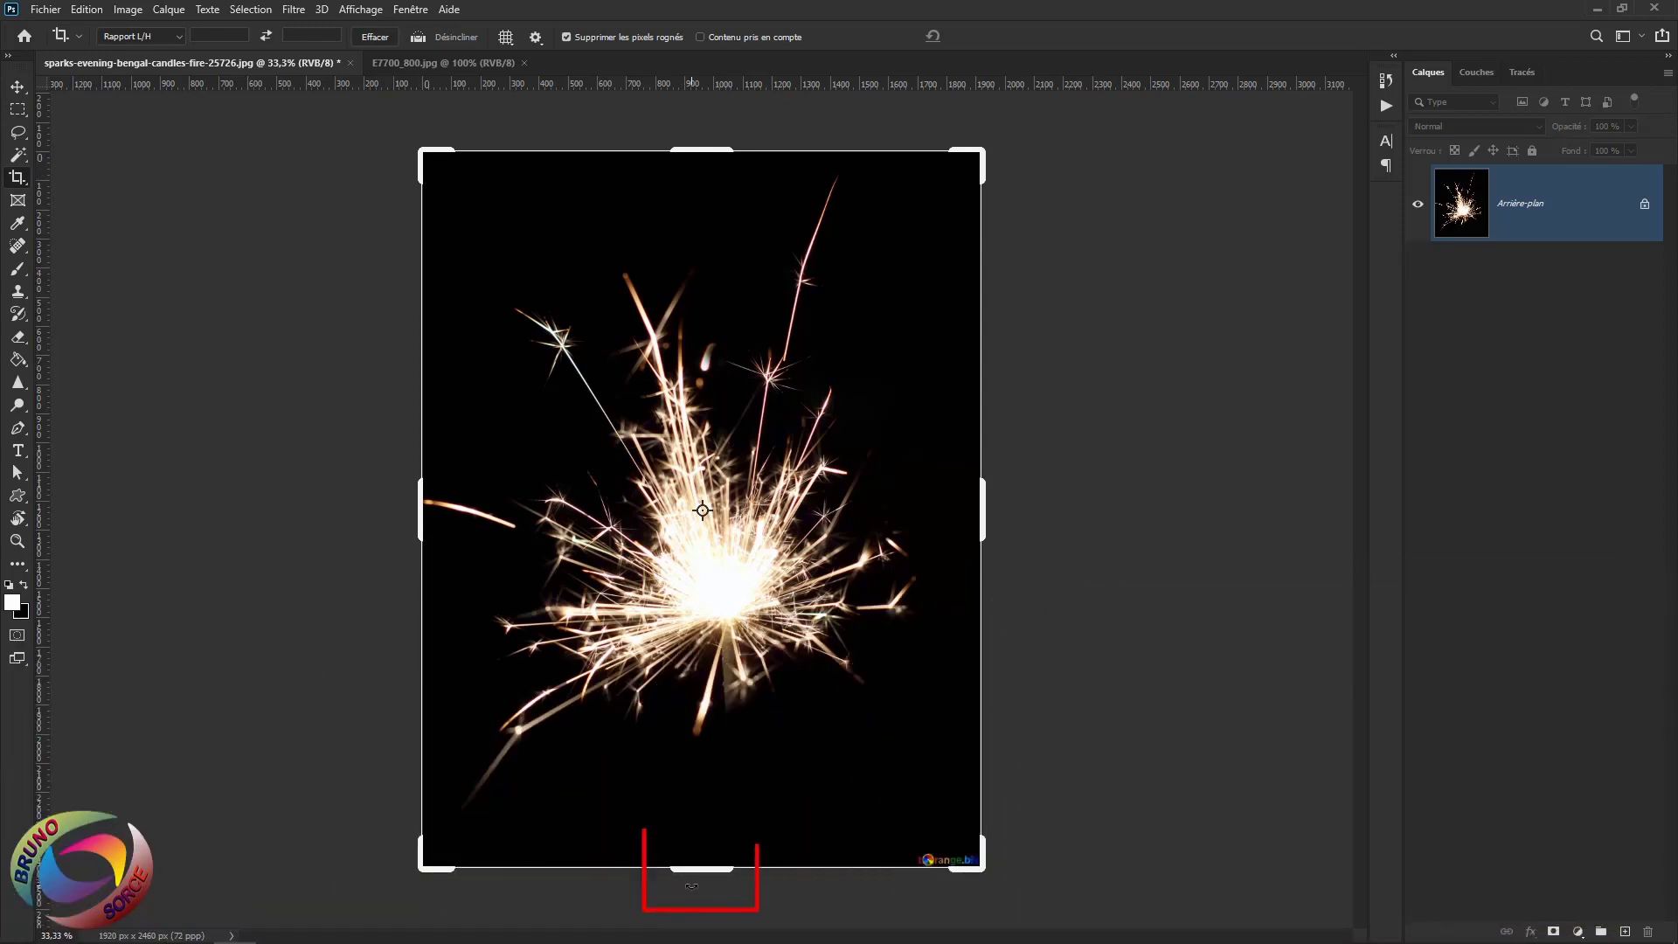
drag(707, 869, 712, 852)
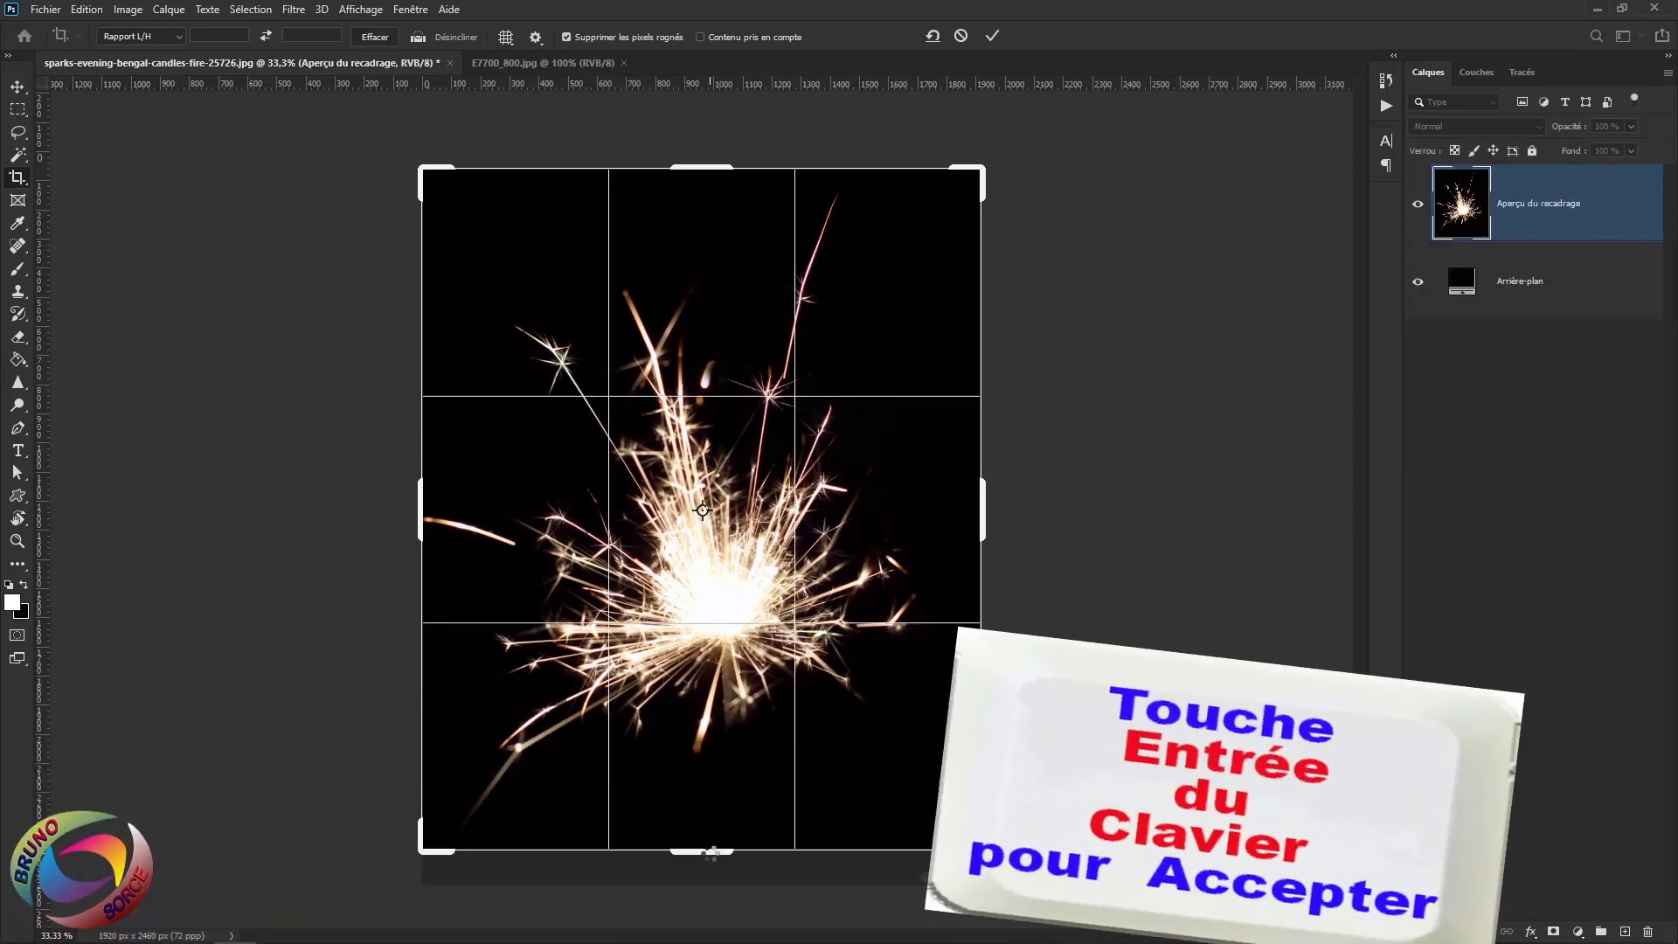
key(Return)
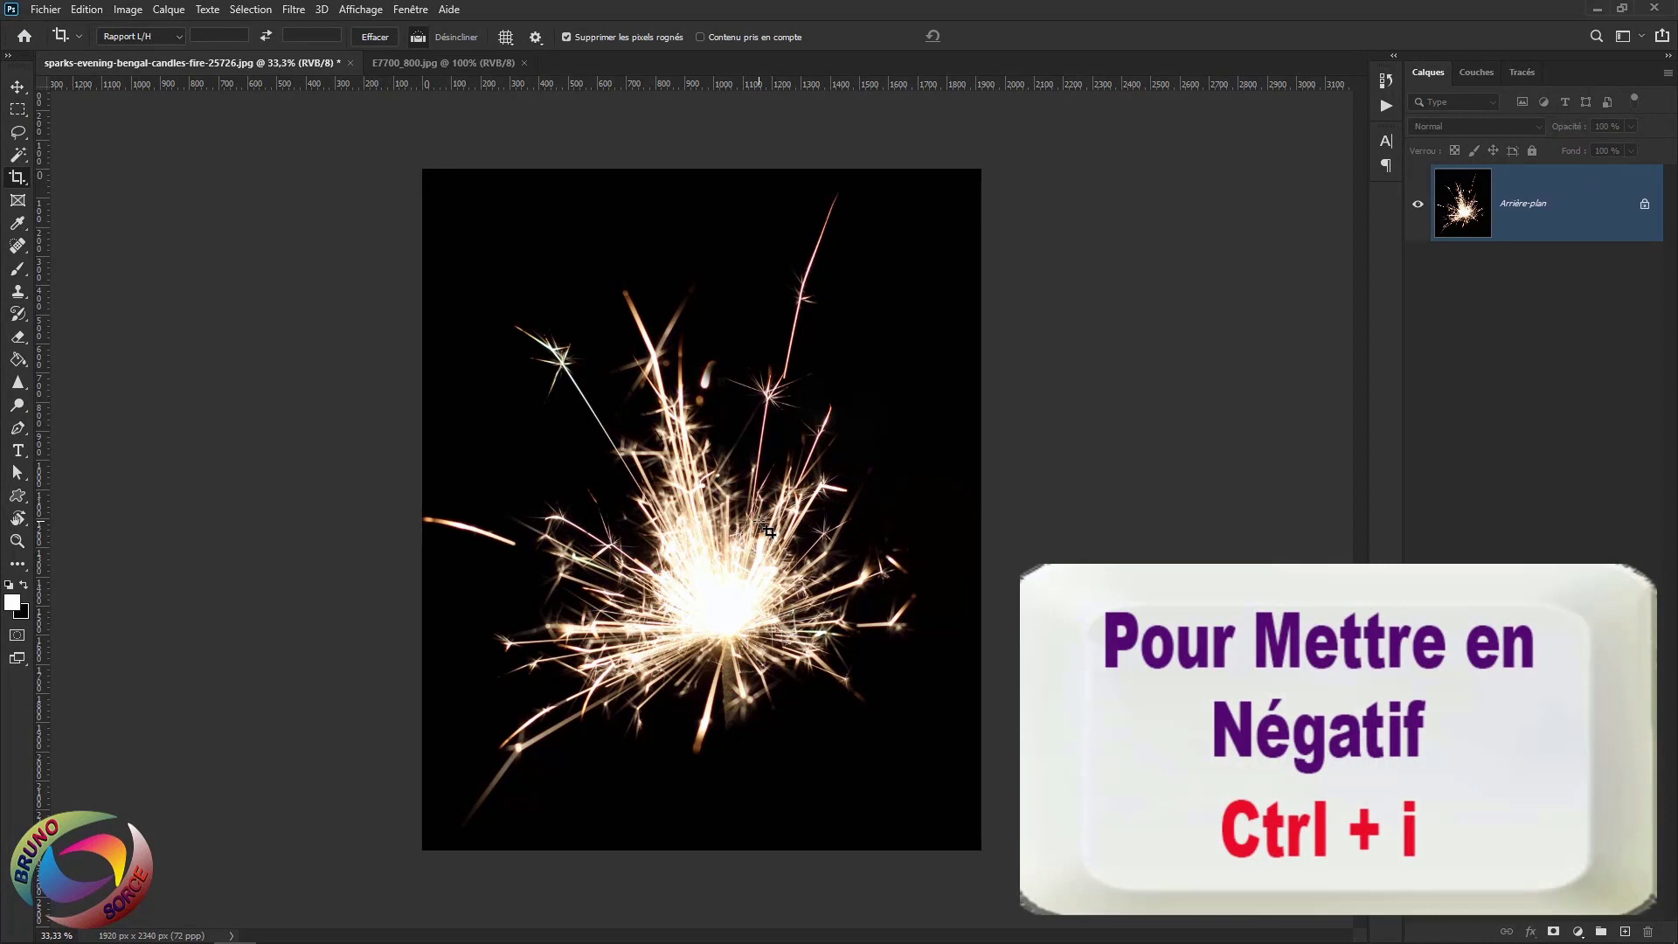
Invert the sparkler image to a negative and desaturate it
key(ctrl+i)
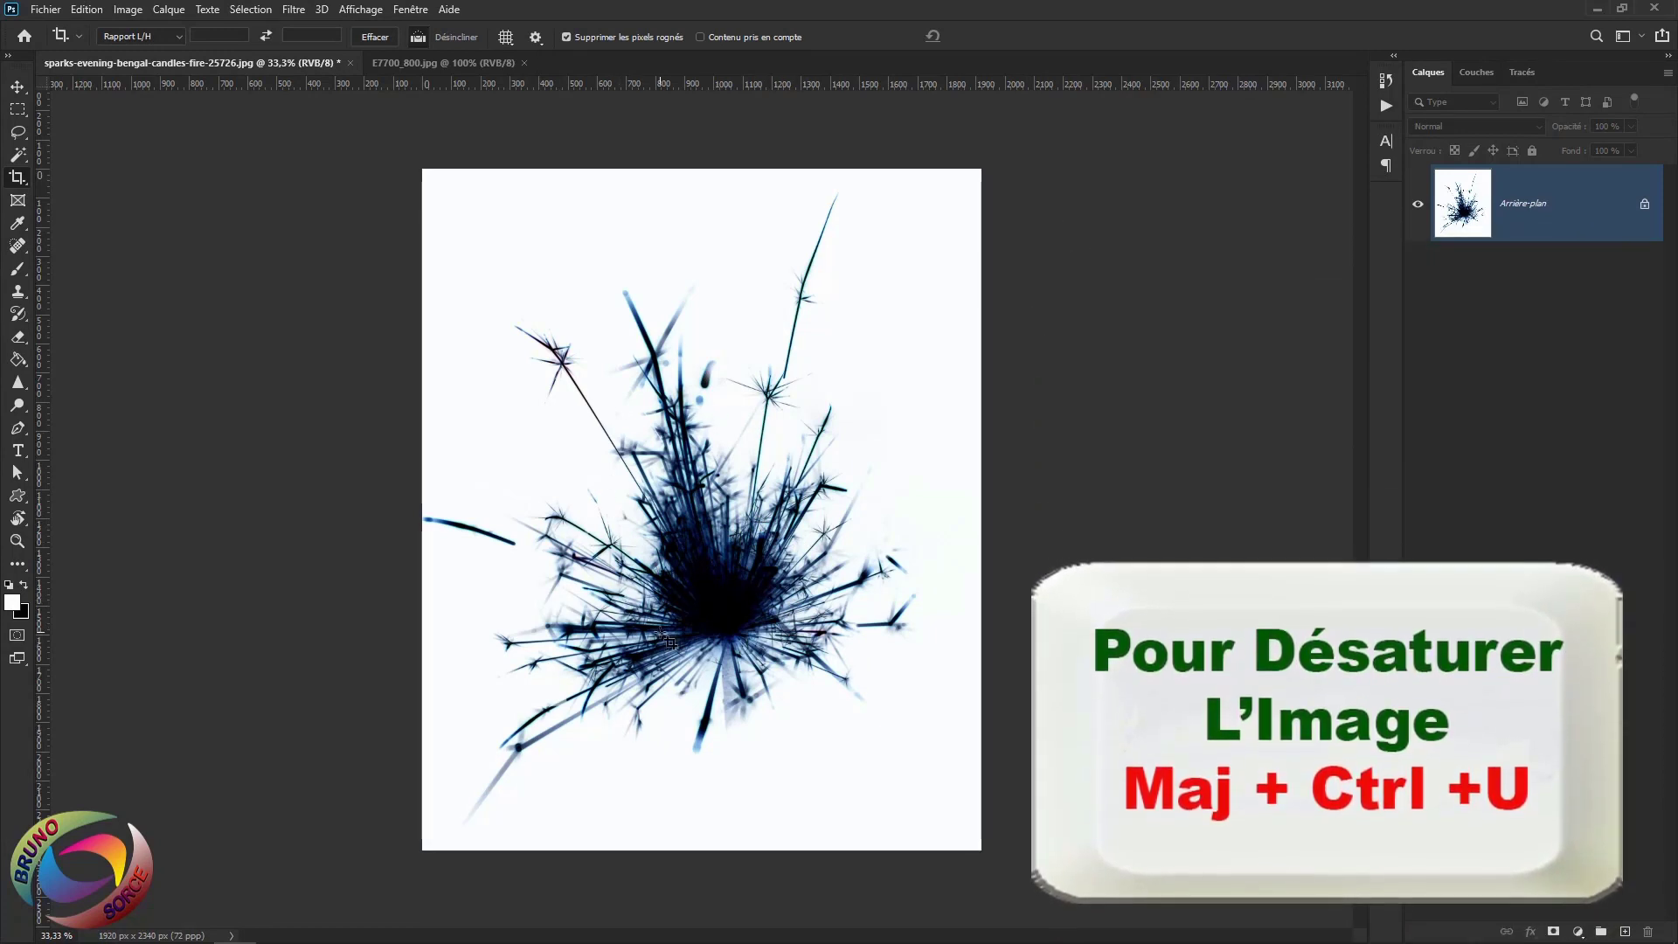
key(shift+ctrl+u)
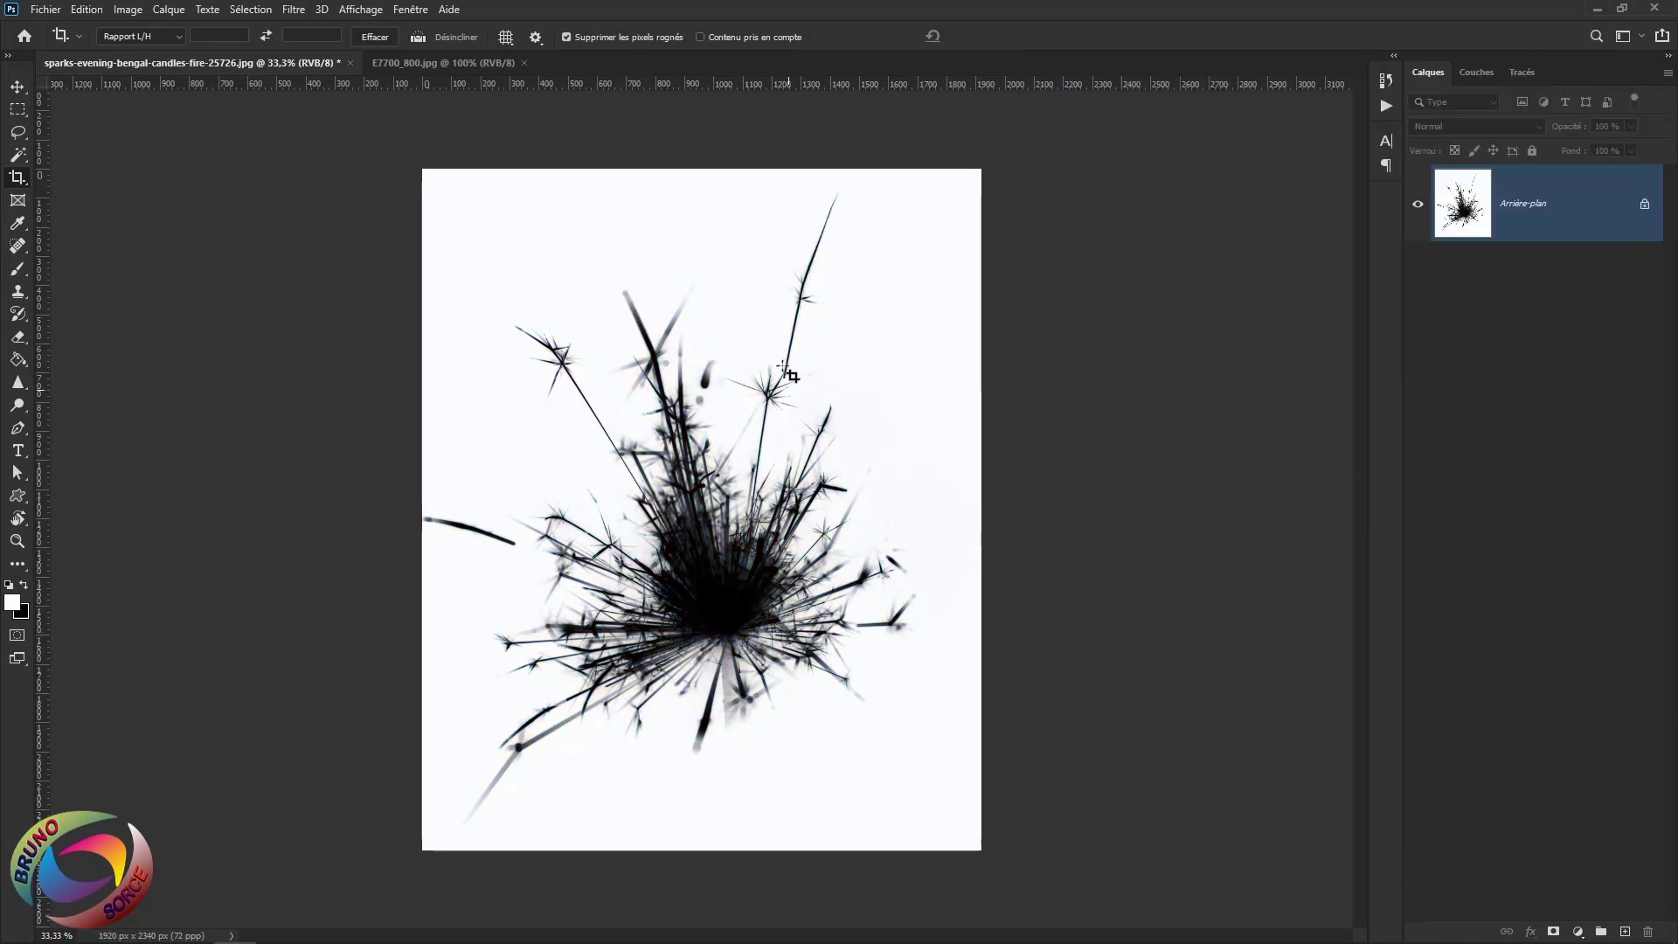
key(v)
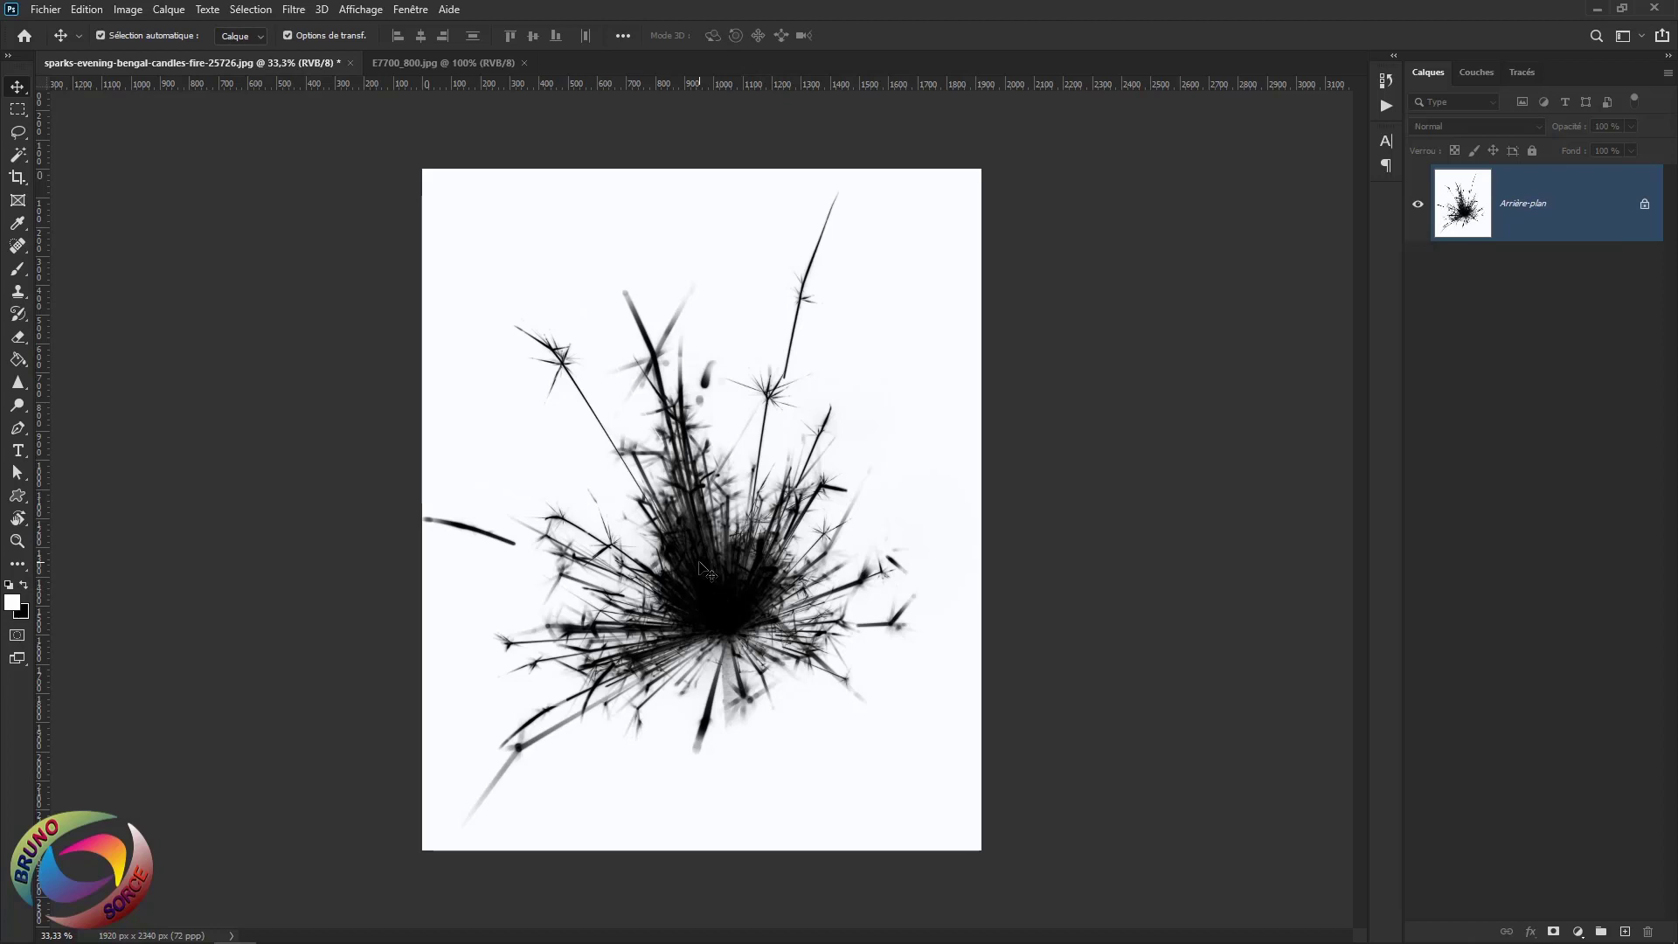
Define a brush preset from the whole spark burst, keeping the name sparks-evening-bengal-candles-fire-25726.jpg
click(86, 11)
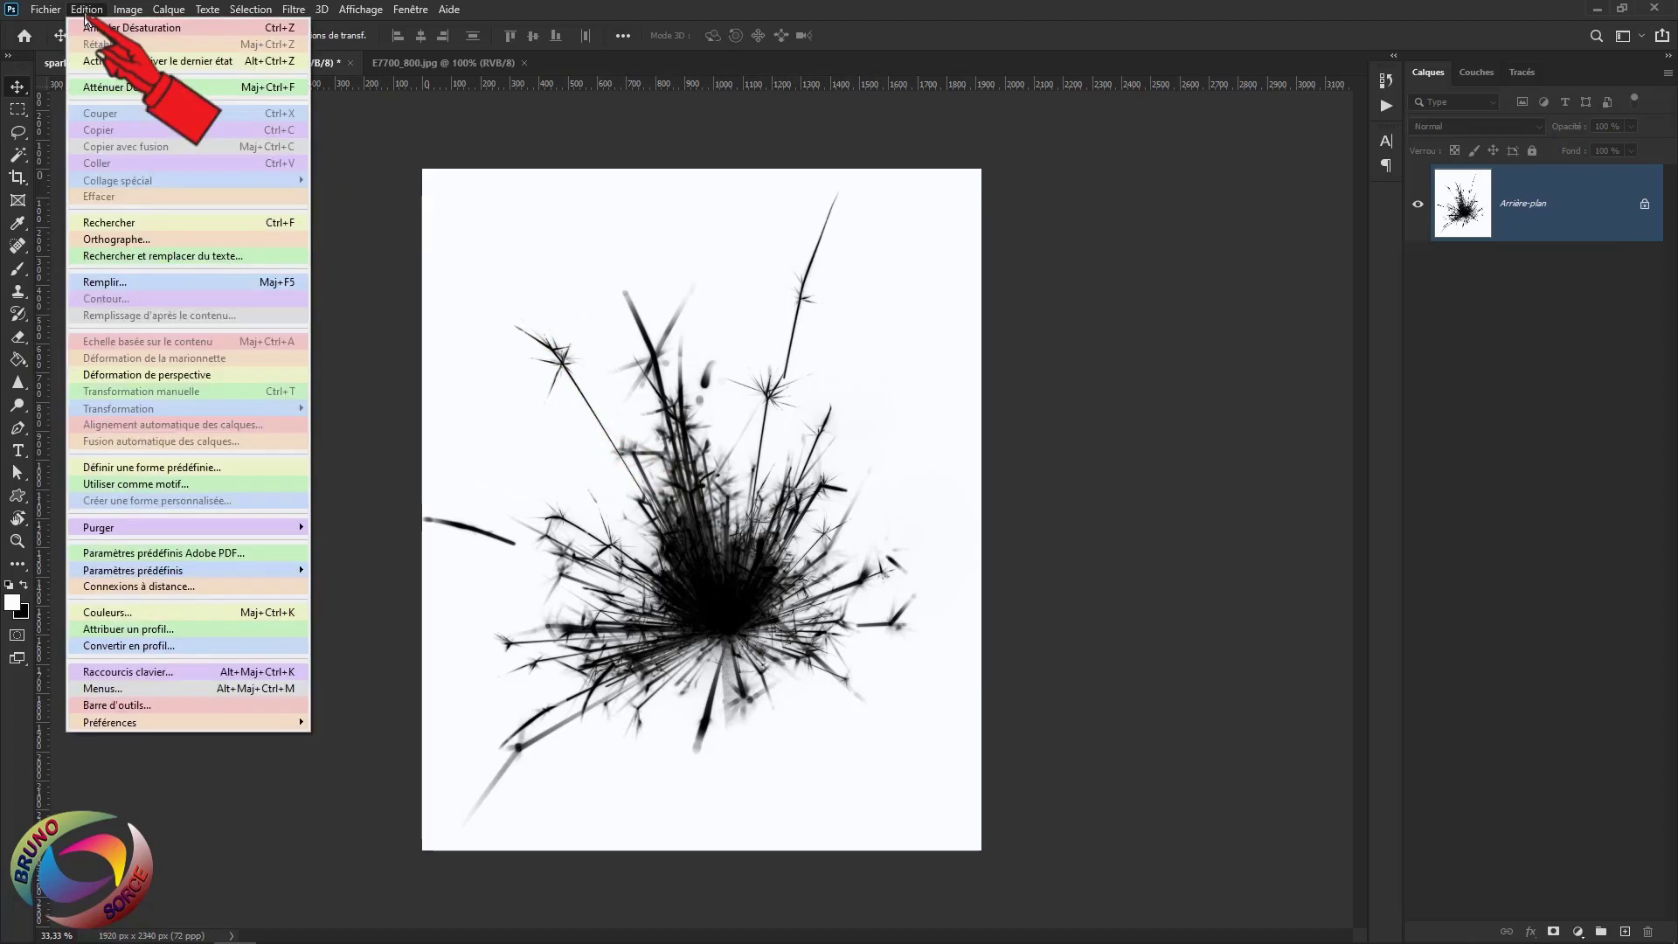
click(136, 468)
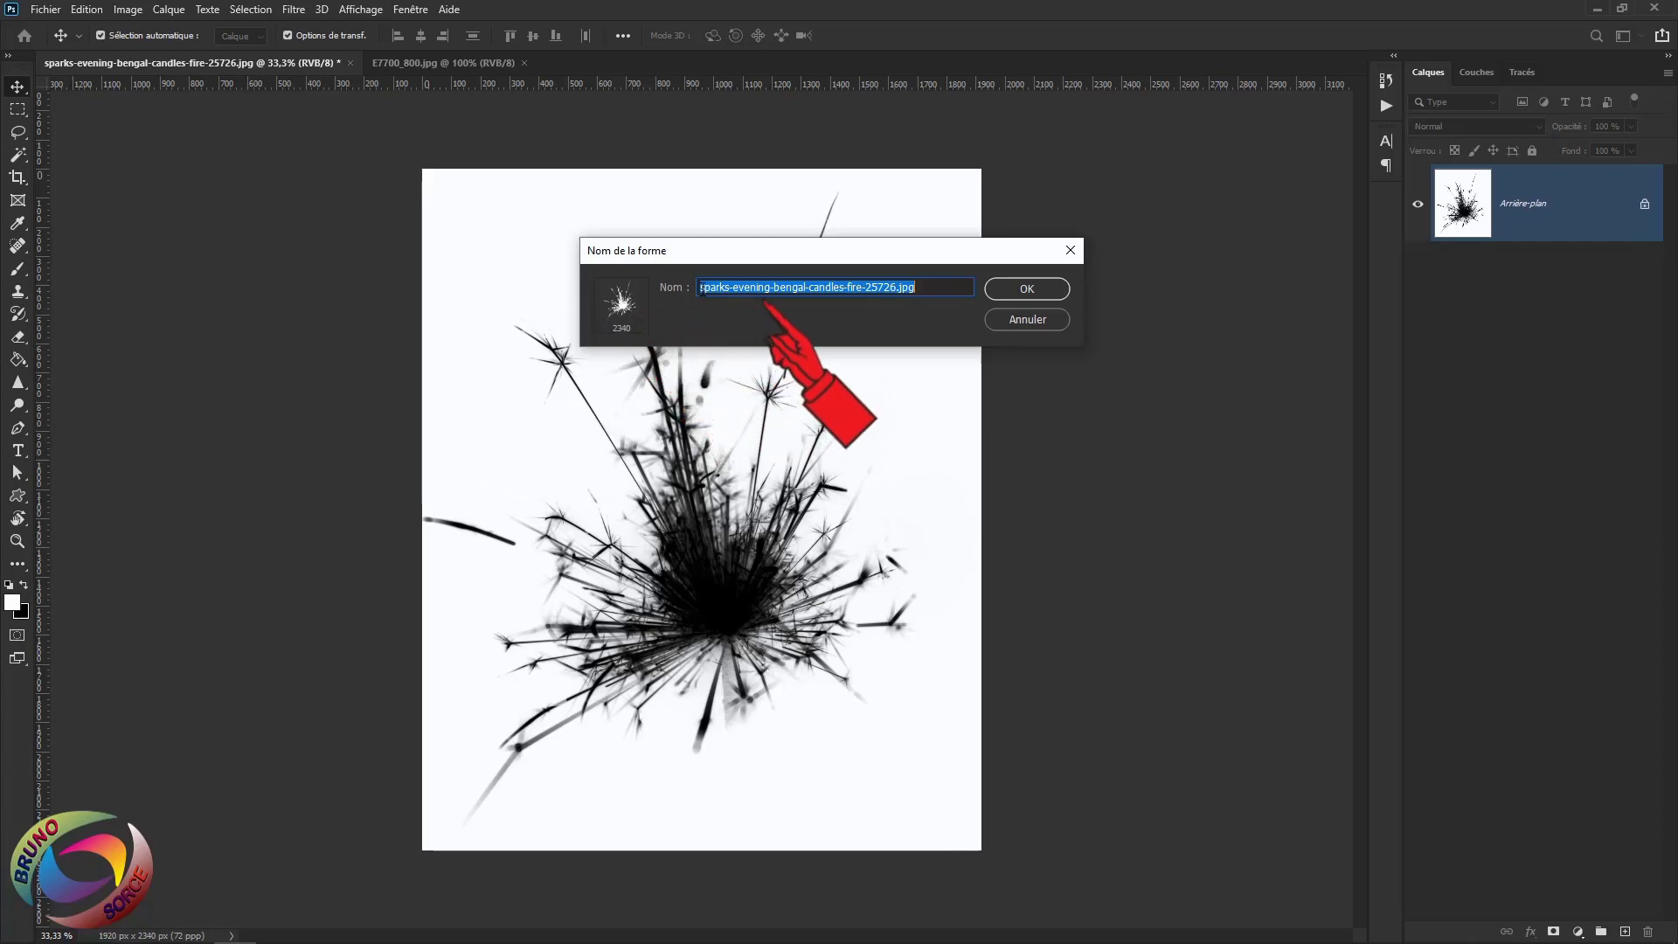
click(1028, 294)
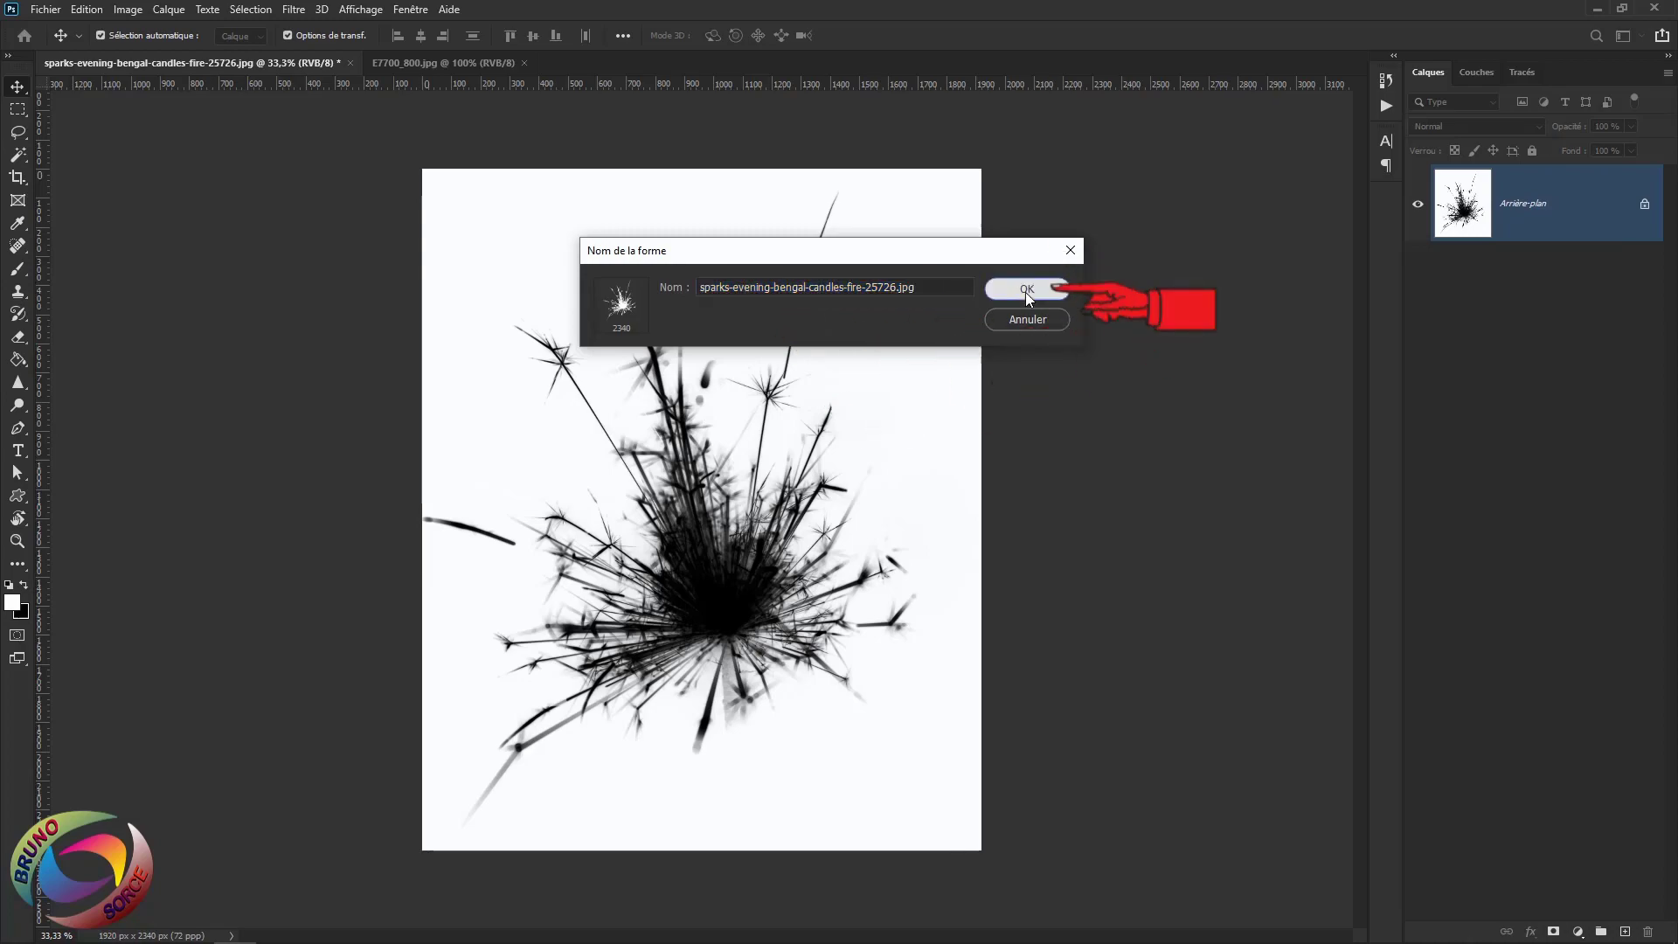
Blank the canvas to white and stamp the 2340 px spark-burst brush once in black near the centre
key(b)
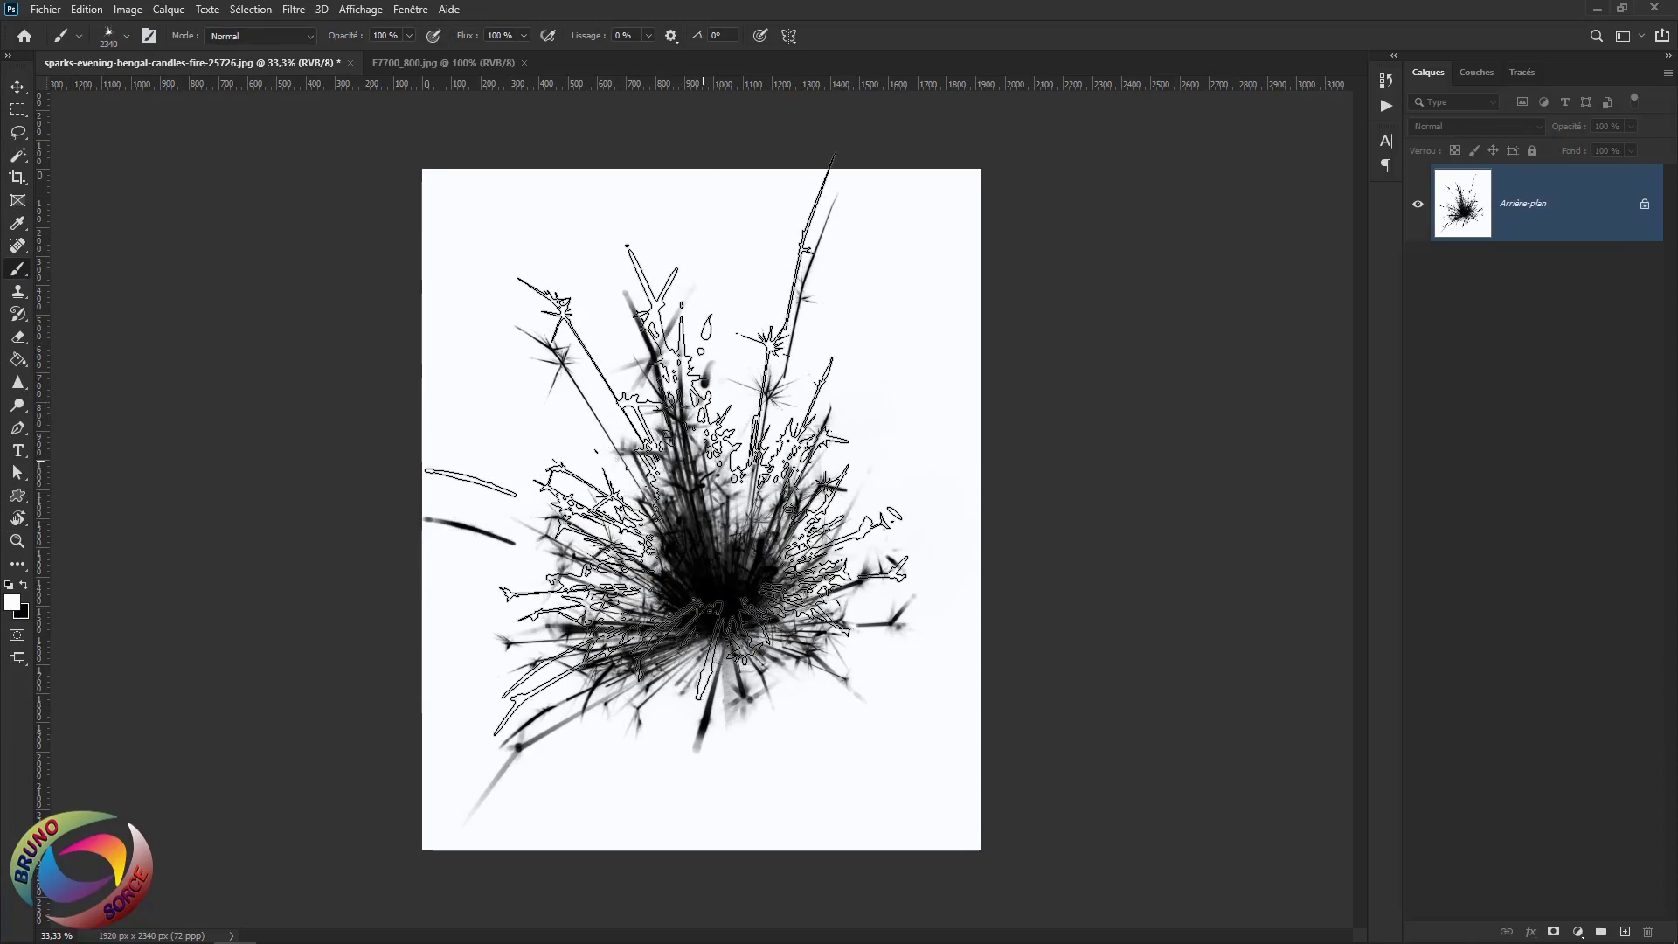
click(699, 464)
key(x)
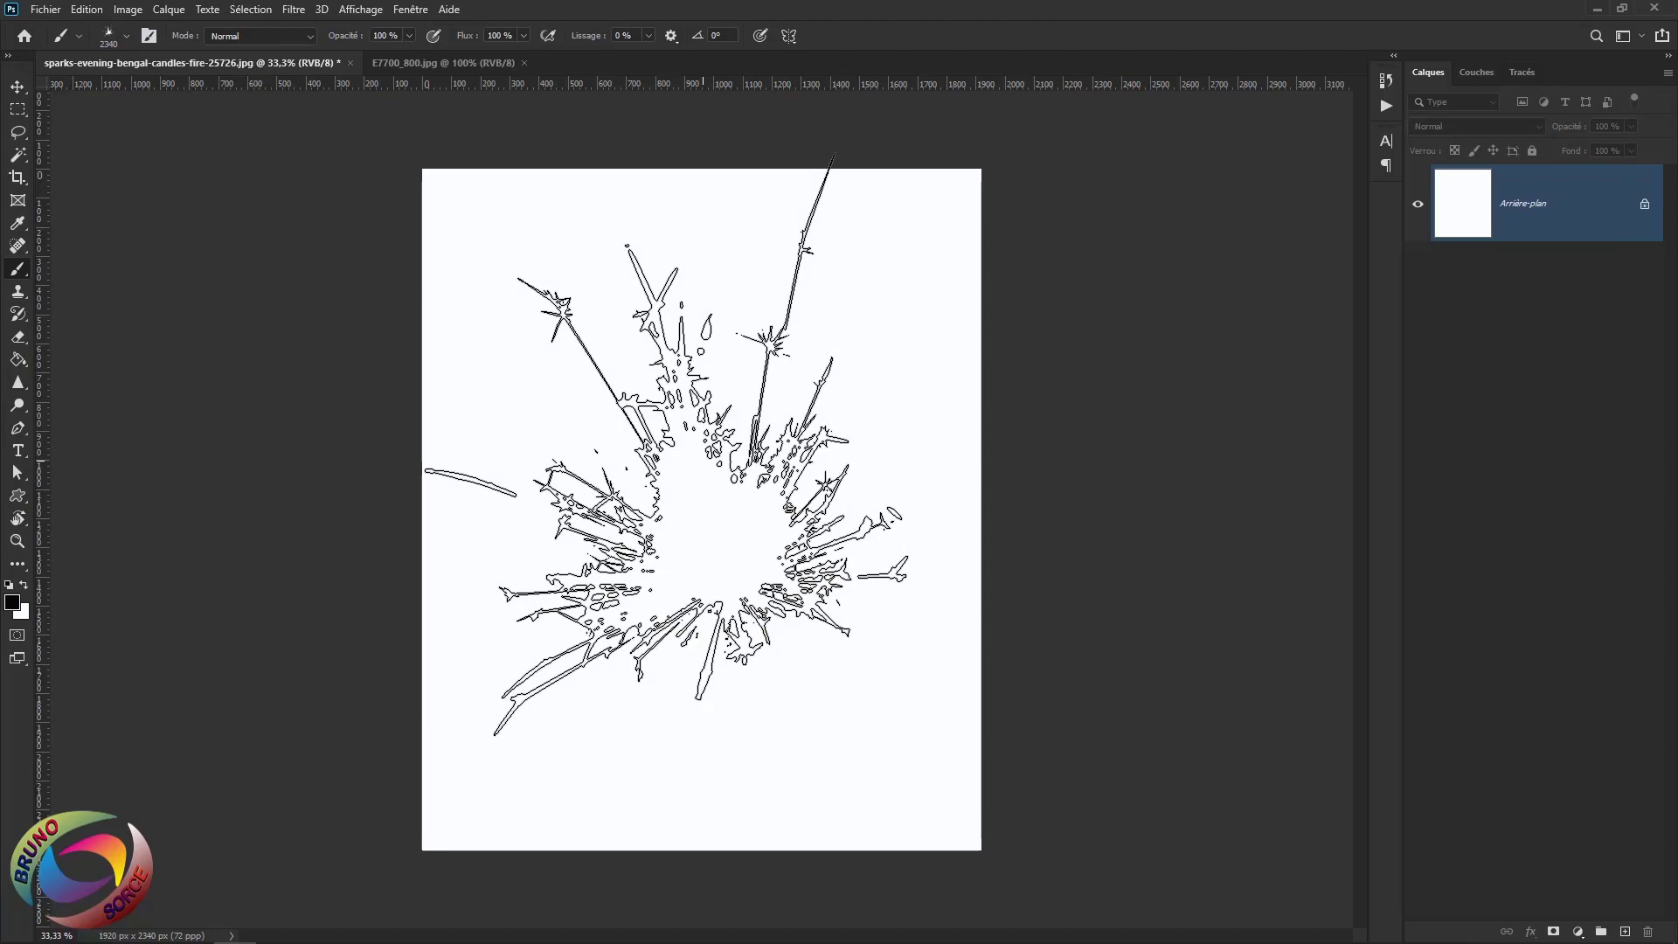
click(710, 531)
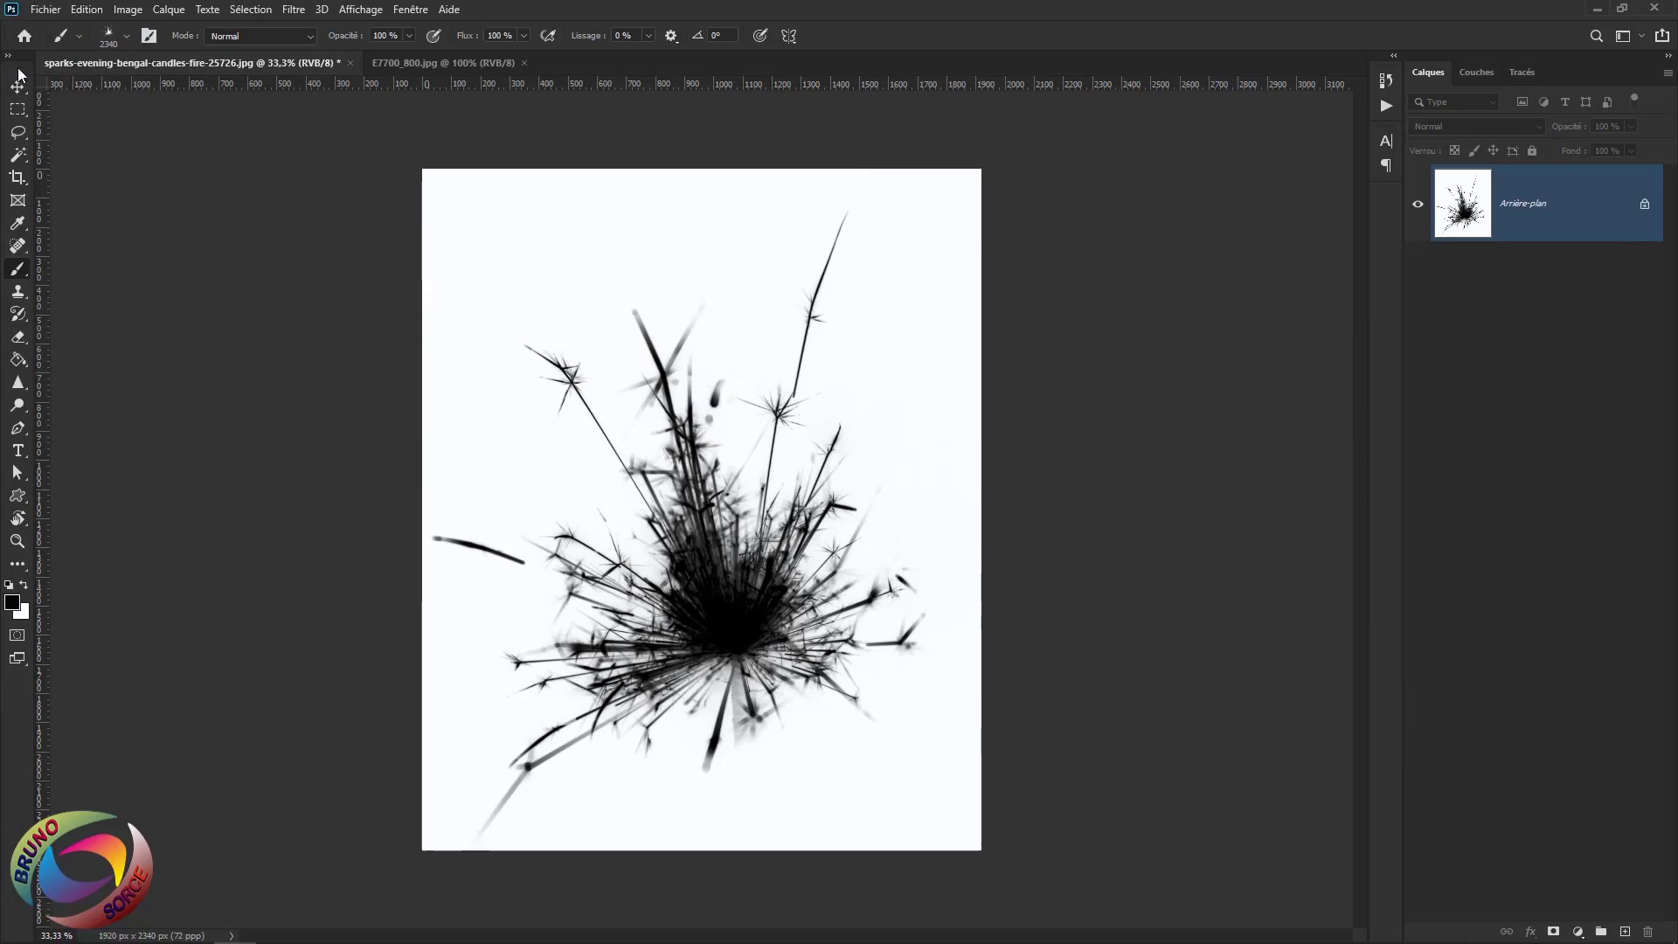
Convert the locked background to a regular layer and set the Eraser to a hard round tip of 146 px
key(v)
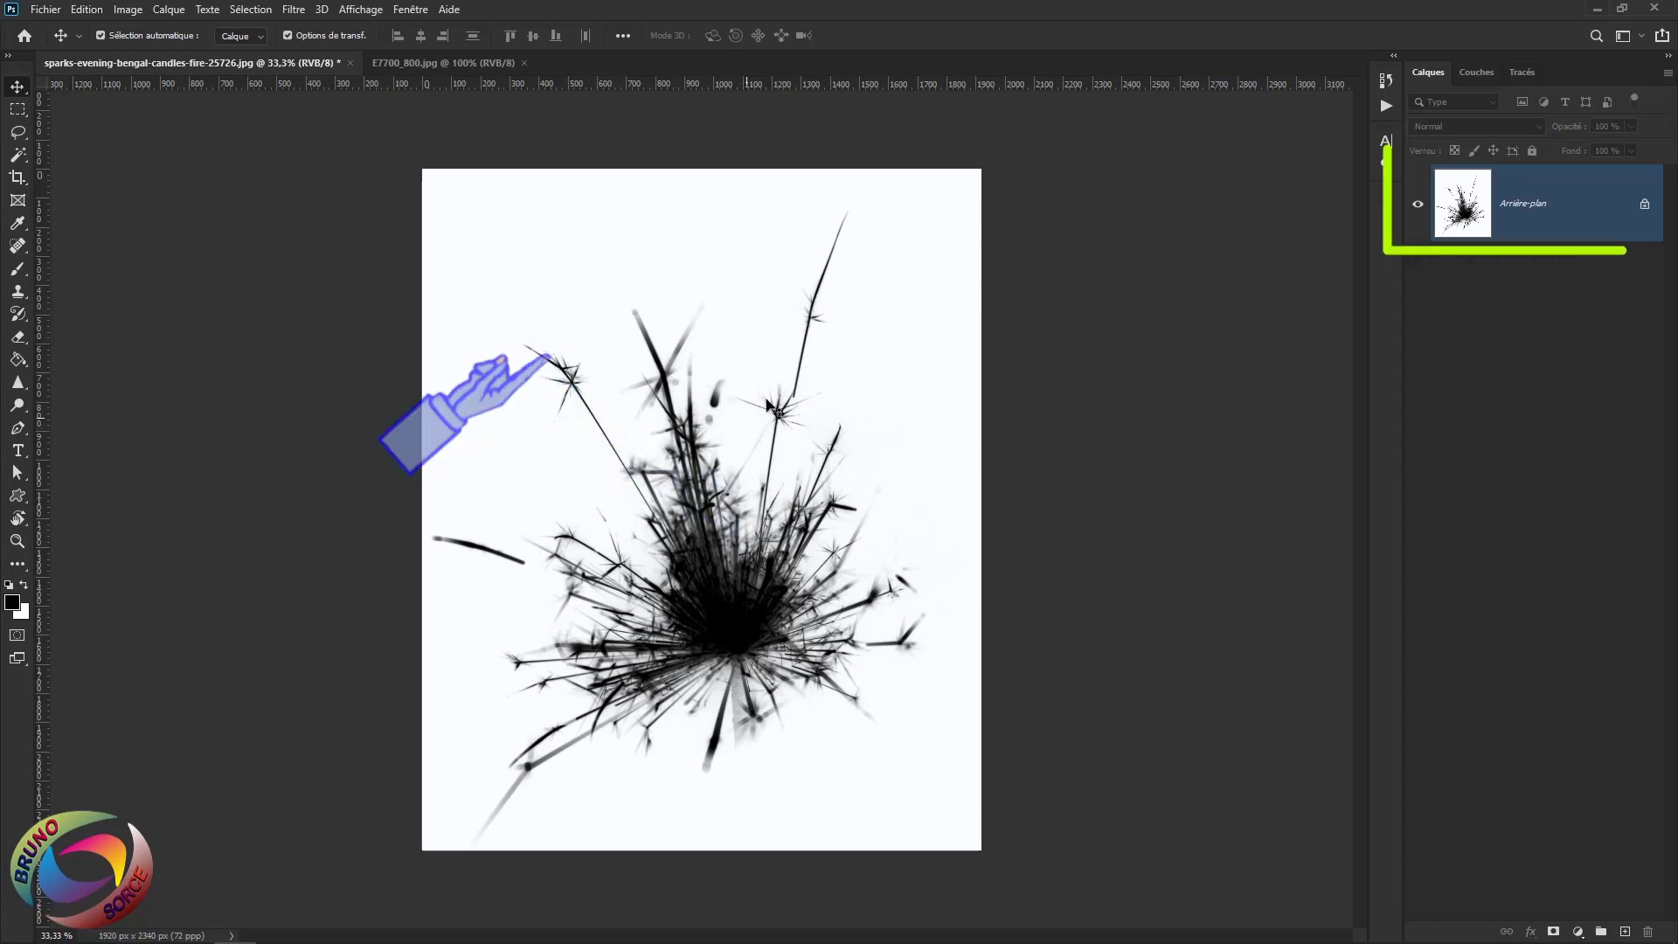
click(524, 388)
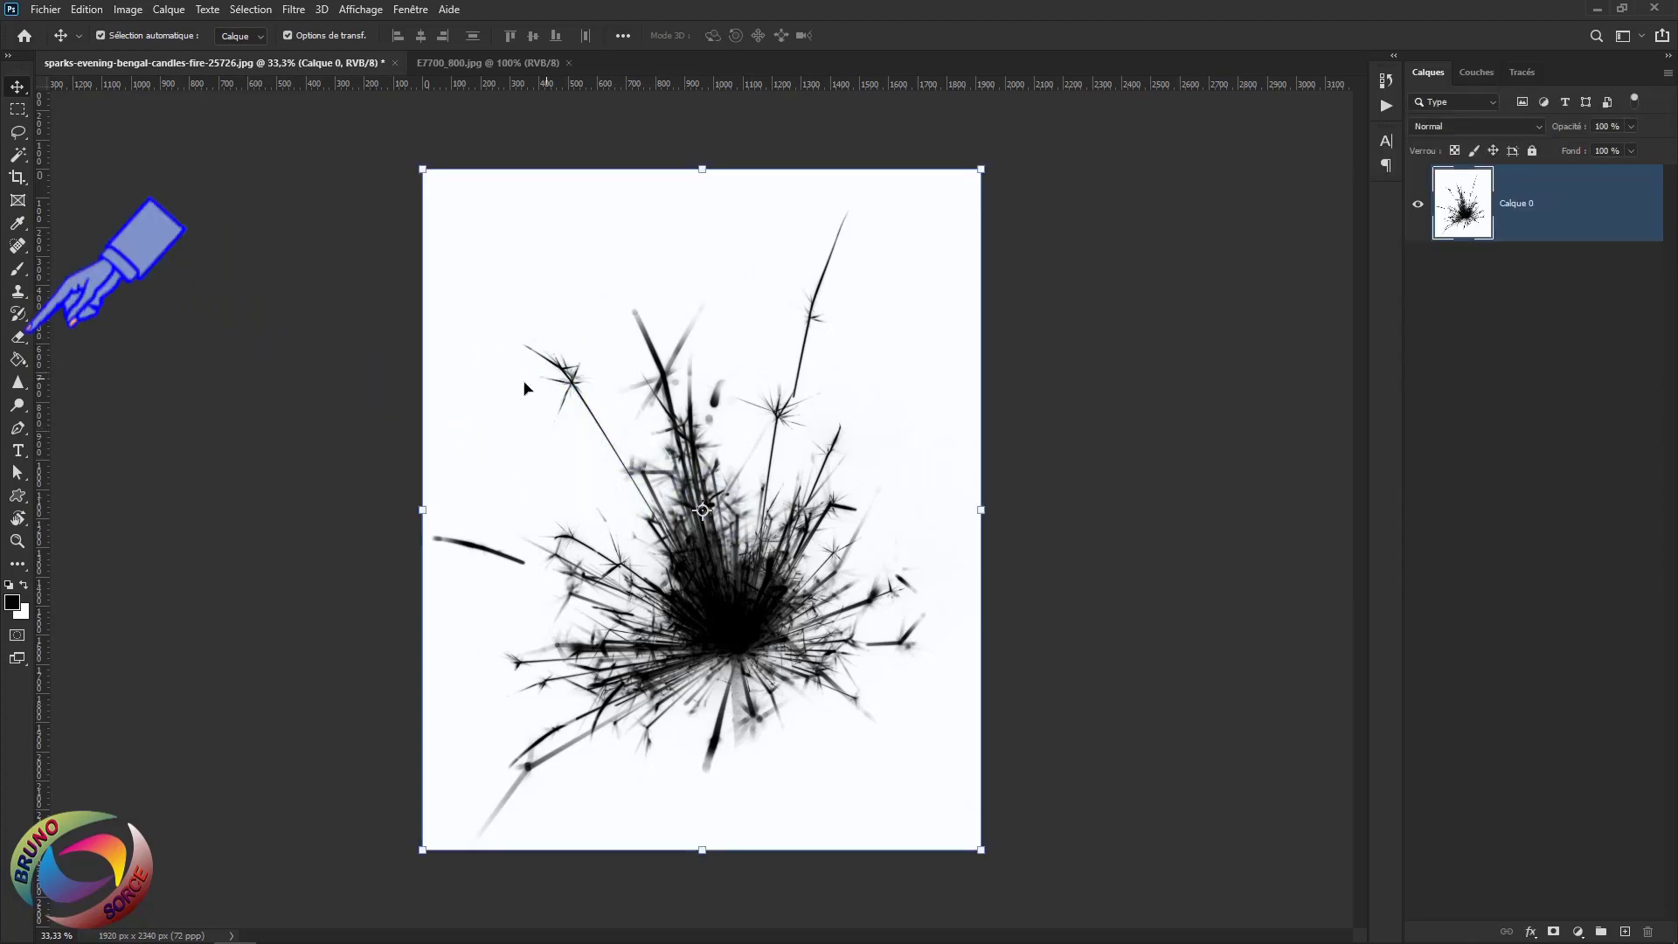
click(17, 338)
right_click(18, 337)
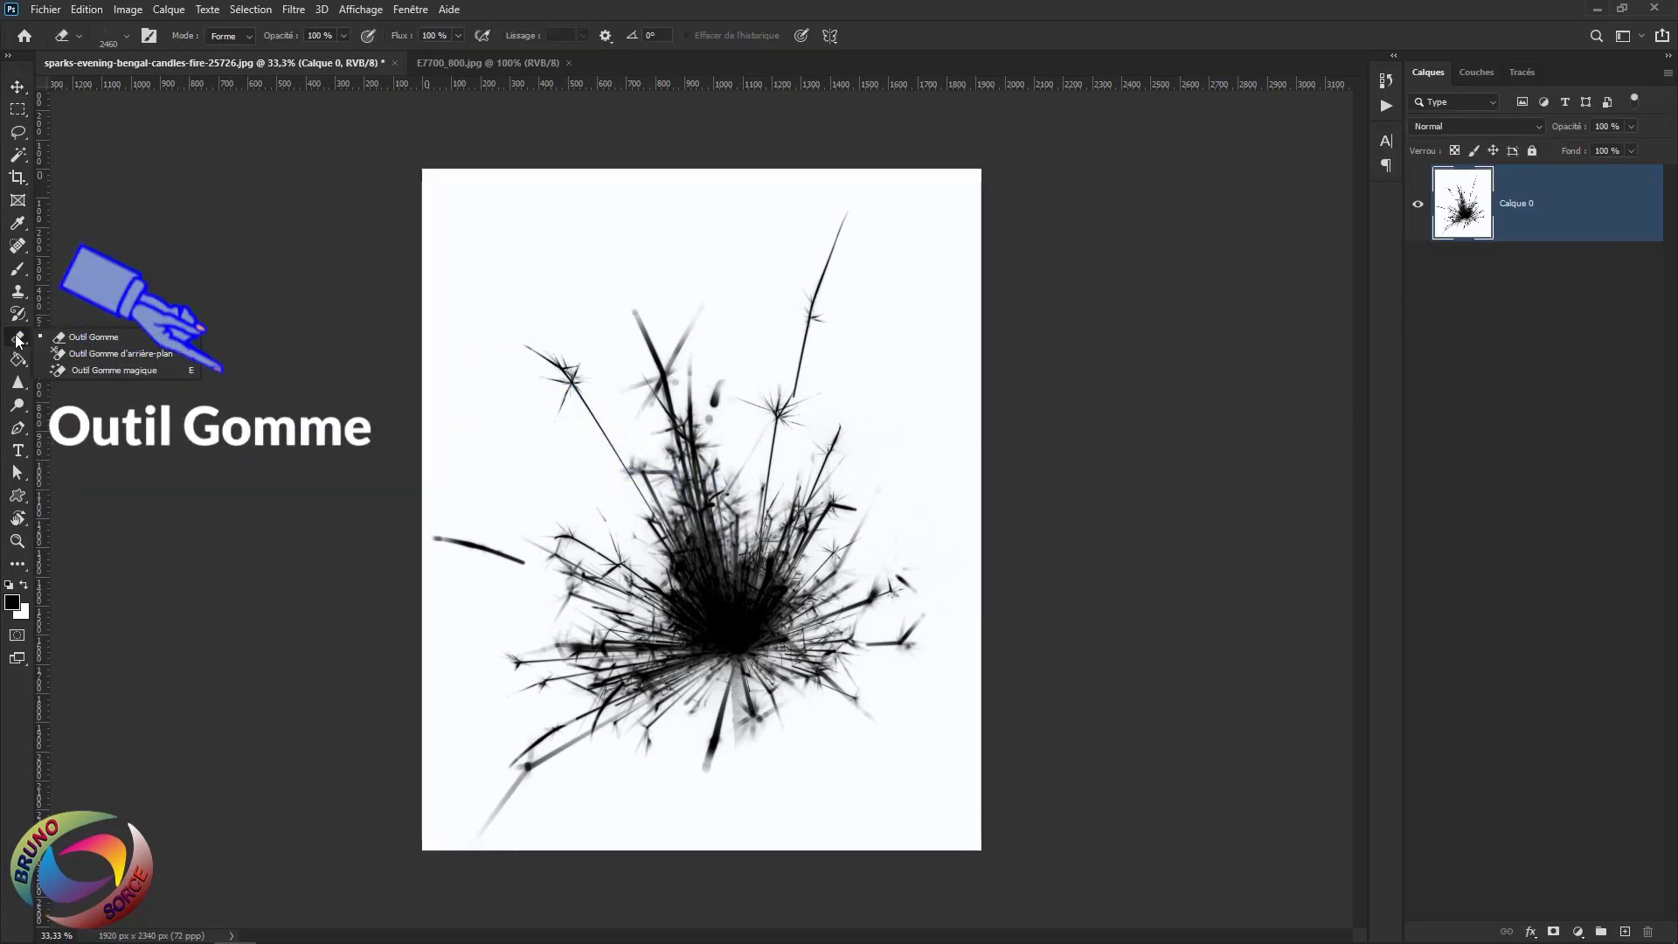
click(93, 338)
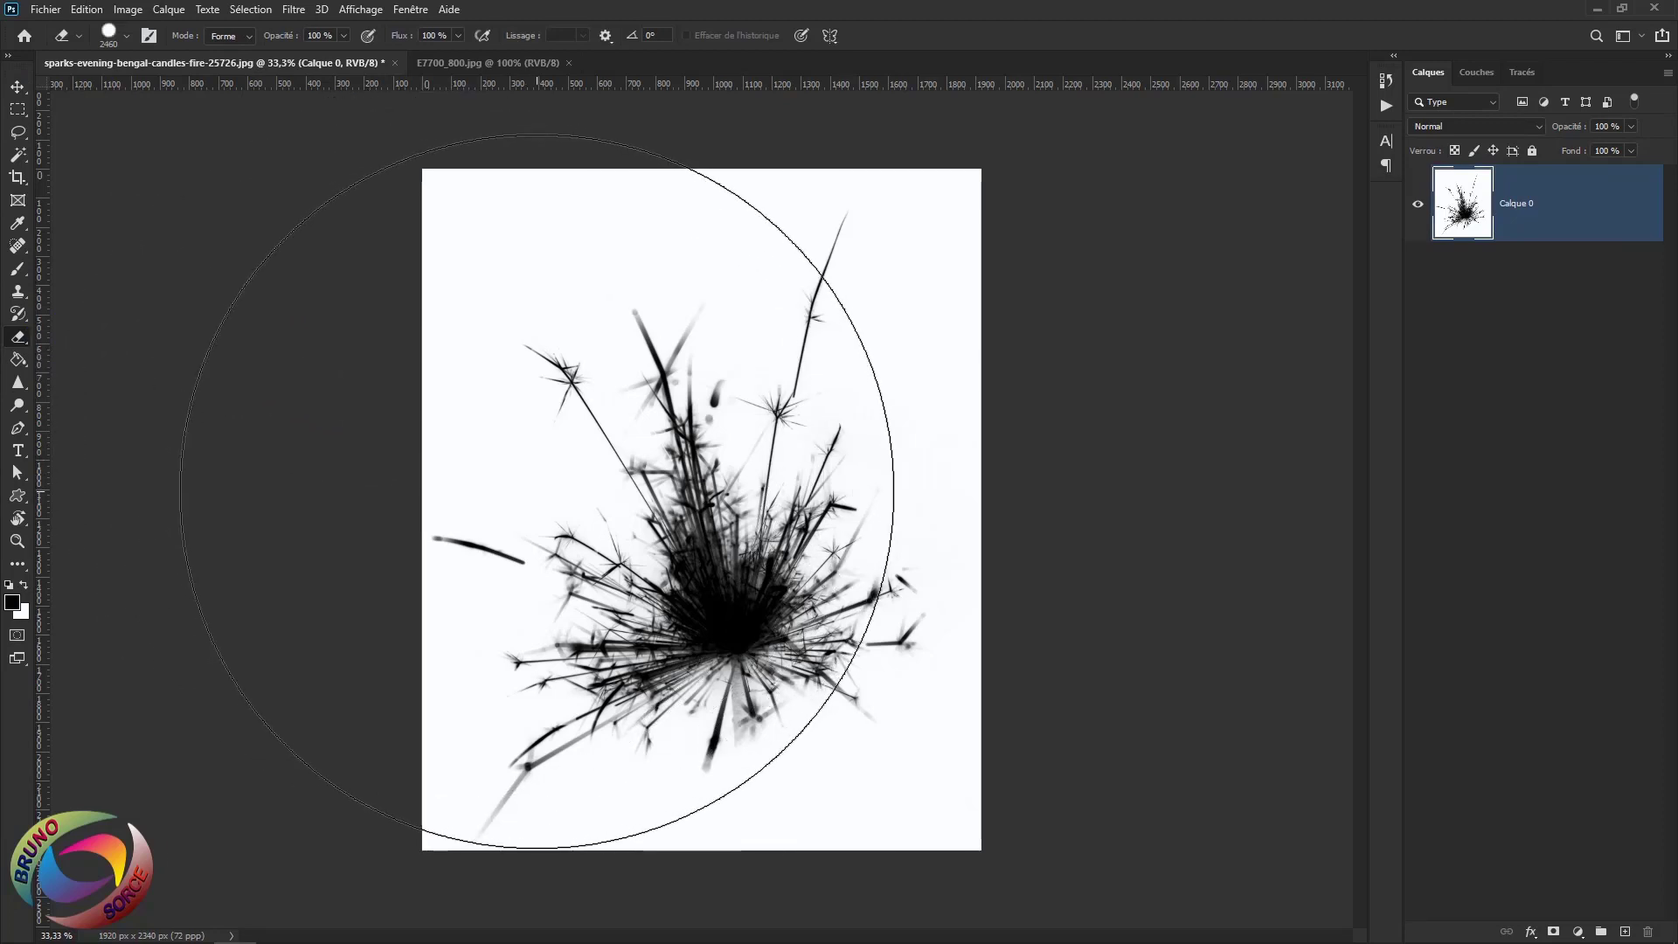
drag(525, 486, 196, 482)
right_click(609, 446)
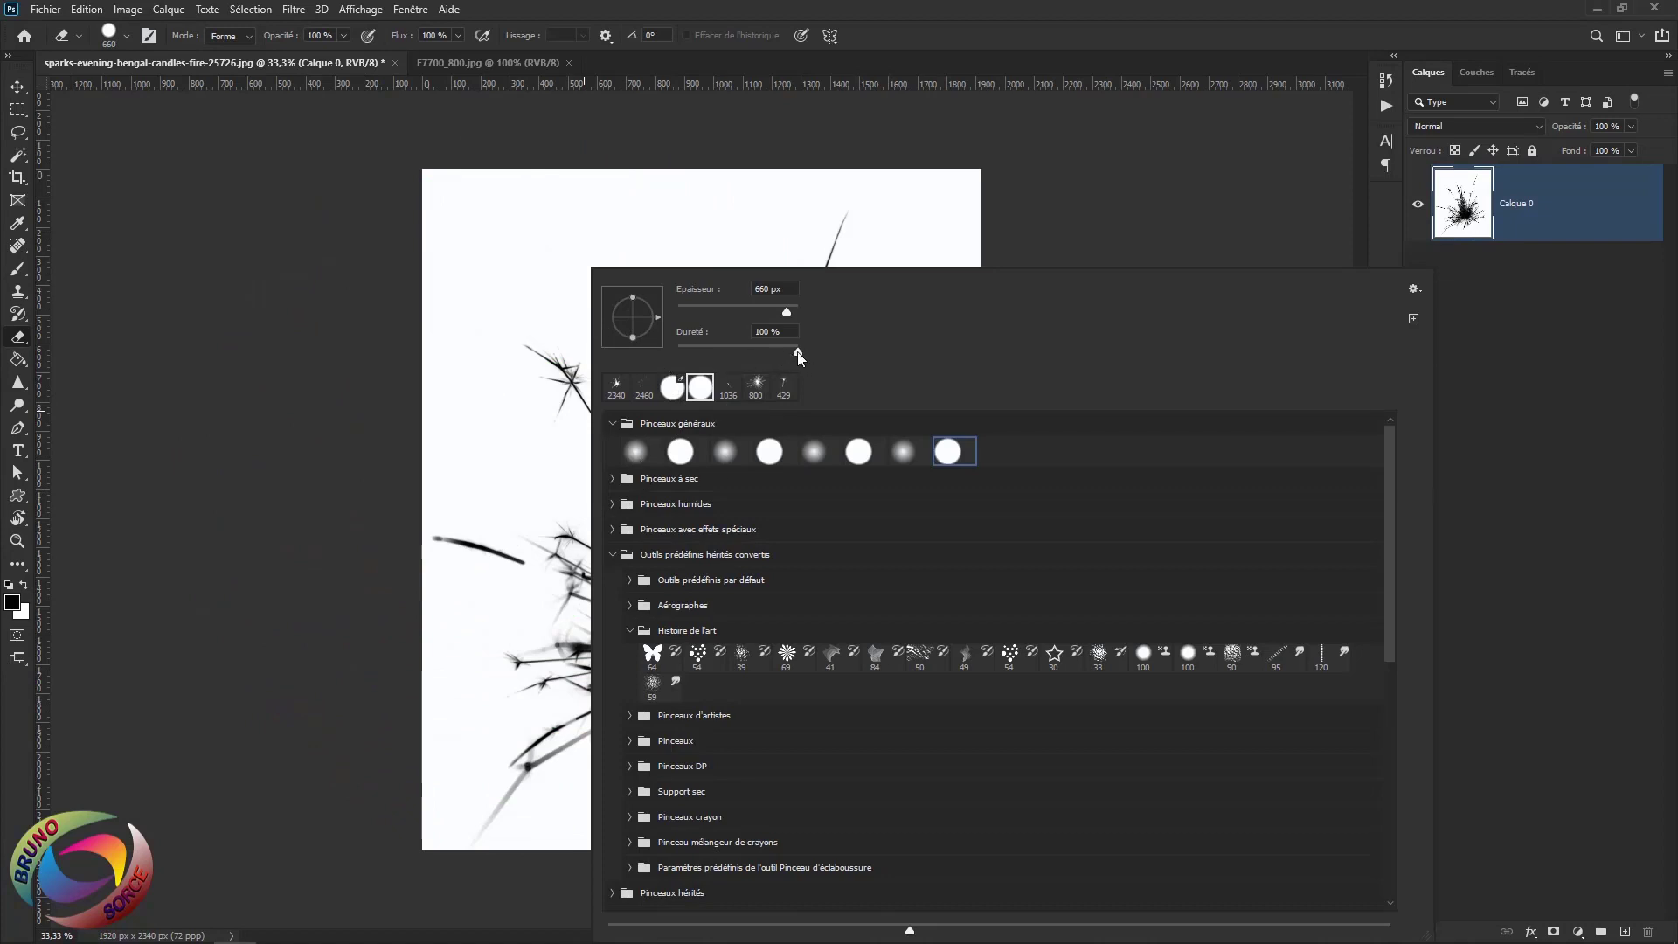
drag(788, 310, 752, 311)
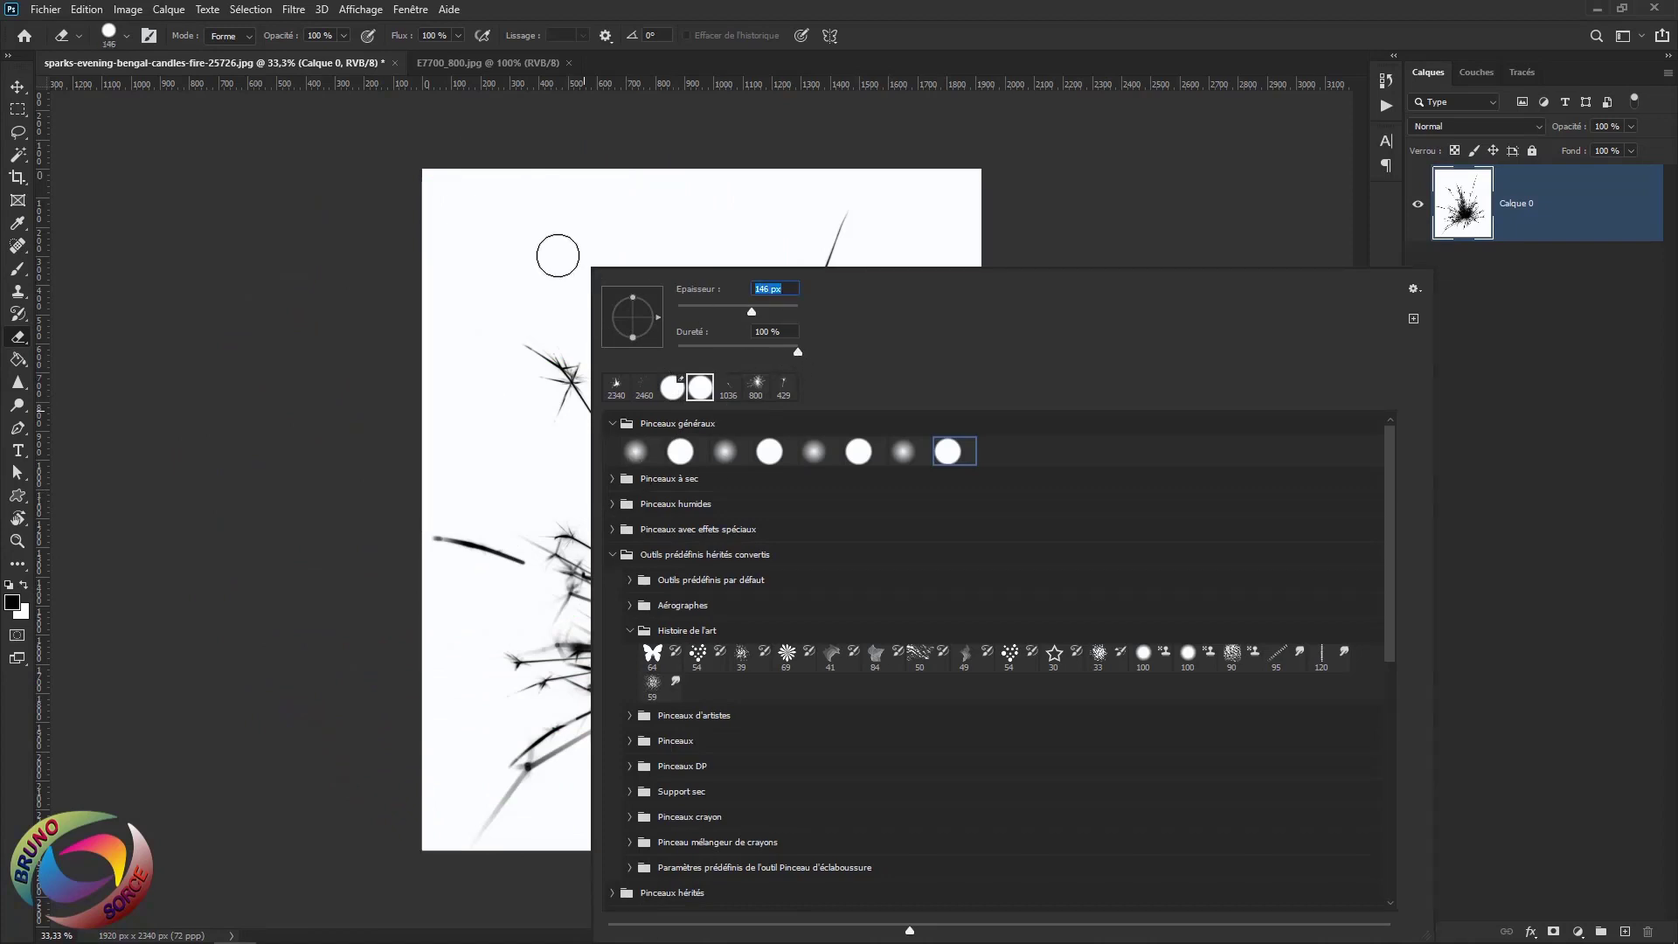
Erase the spark burst from the layer, leaving only the small single spark at its upper left
click(582, 243)
drag(844, 234, 834, 266)
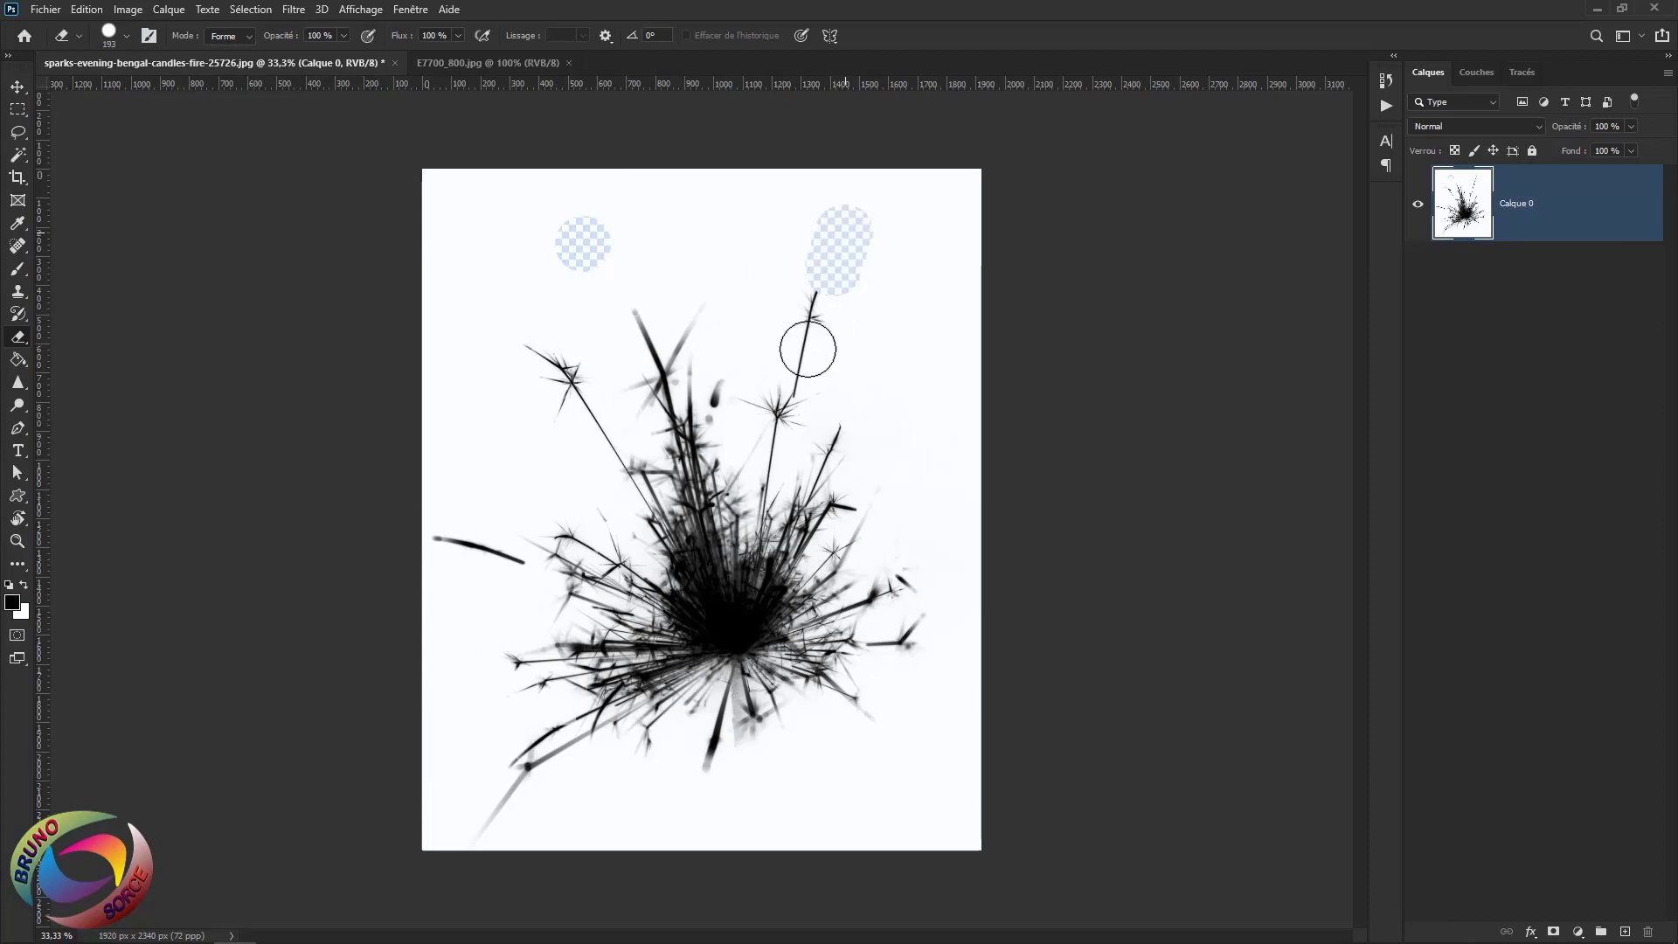
mouse_move(807, 350)
mouse_down()
mouse_move(765, 414)
mouse_move(693, 323)
mouse_move(642, 305)
mouse_move(677, 430)
mouse_move(653, 383)
mouse_move(665, 451)
mouse_move(640, 517)
mouse_move(613, 493)
mouse_move(618, 515)
mouse_move(664, 510)
mouse_move(693, 389)
mouse_move(709, 418)
mouse_move(708, 599)
mouse_move(733, 590)
mouse_move(756, 608)
mouse_move(560, 566)
mouse_move(887, 610)
mouse_move(818, 389)
mouse_move(768, 509)
mouse_move(813, 469)
mouse_move(765, 328)
mouse_move(734, 323)
mouse_move(720, 373)
mouse_move(798, 610)
mouse_move(692, 647)
mouse_move(609, 612)
mouse_move(579, 552)
mouse_up()
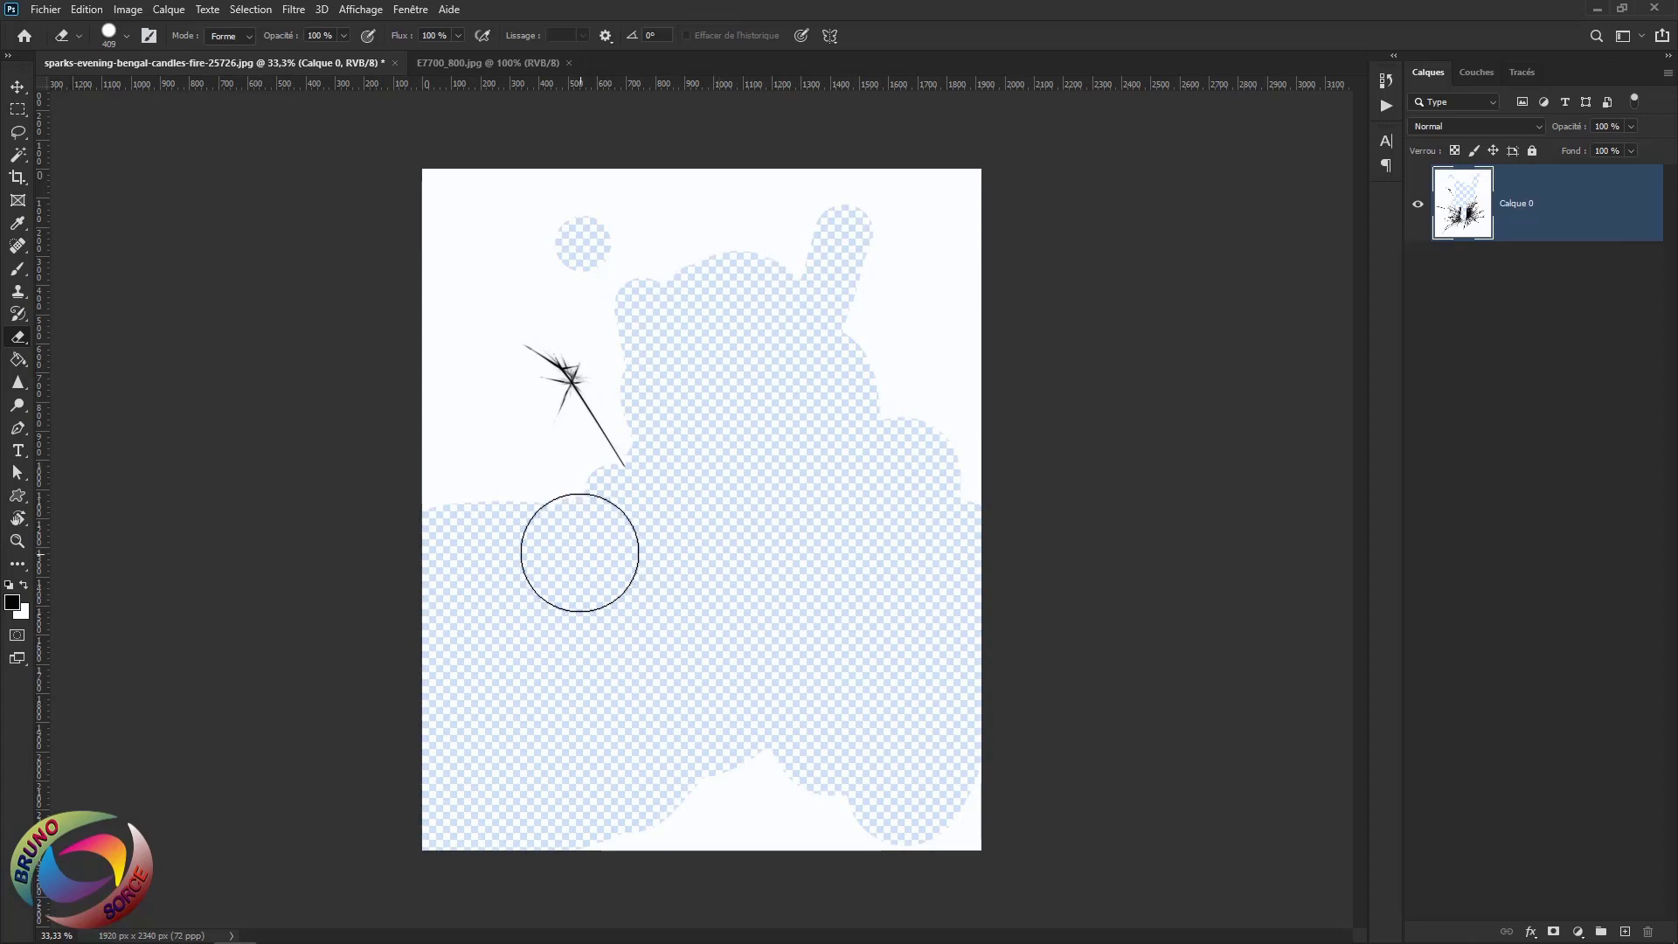
mouse_move(903, 394)
mouse_down()
mouse_move(758, 302)
mouse_move(711, 386)
mouse_up()
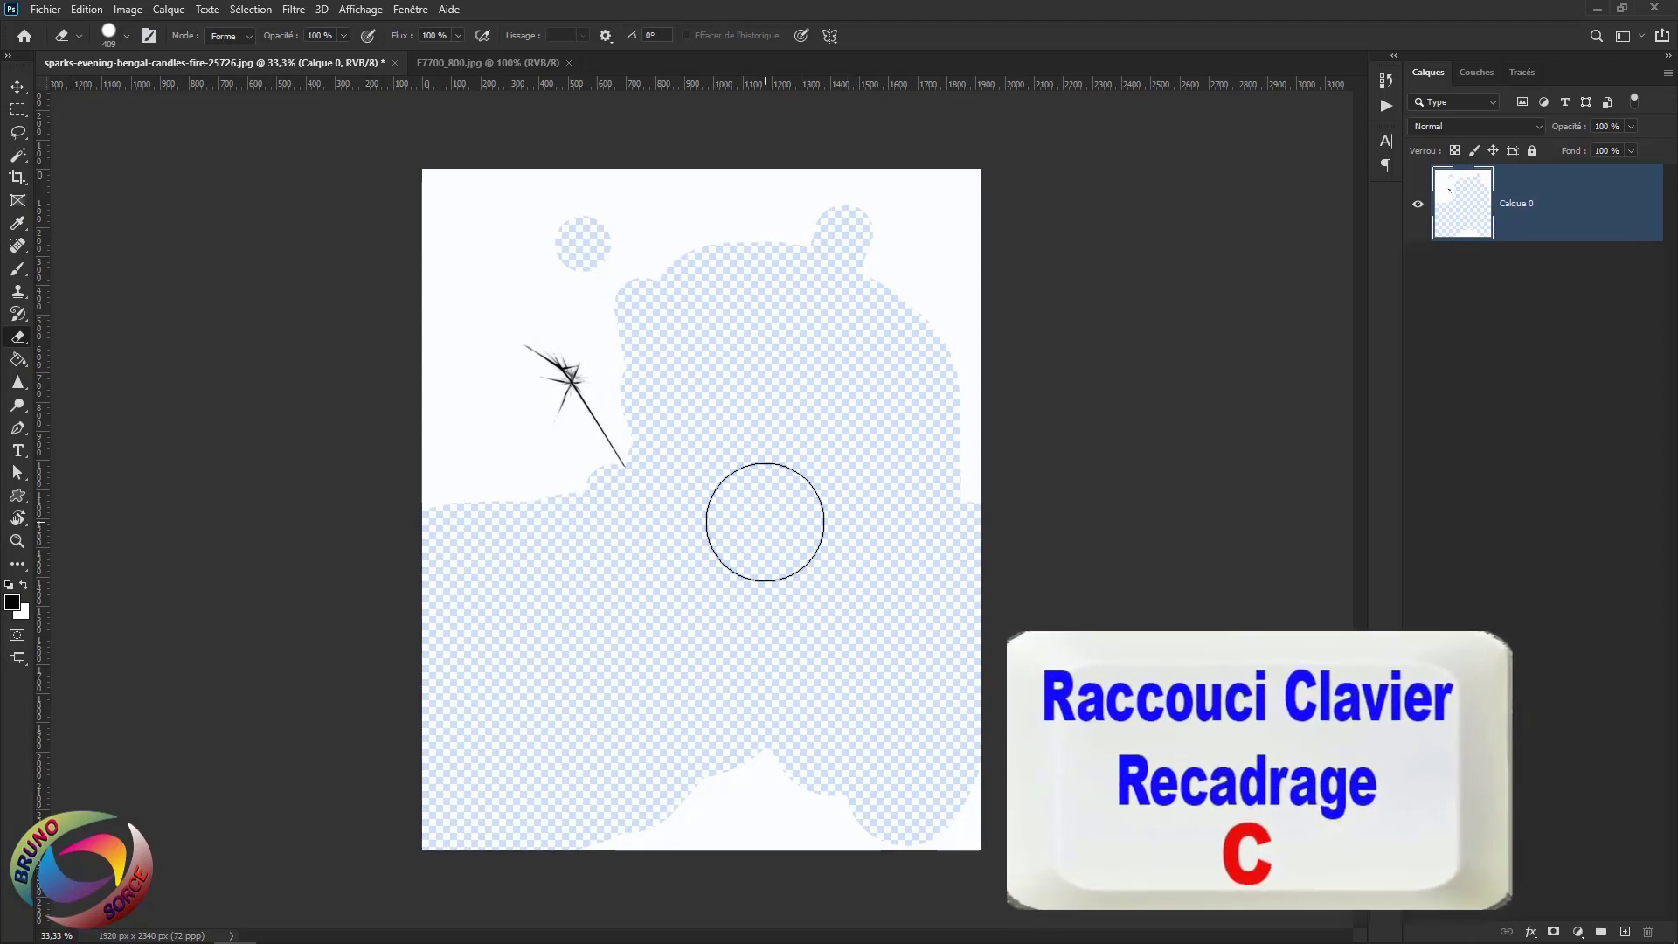
Crop the canvas tightly around the remaining single spark, to about 504 x 546 px
key(c)
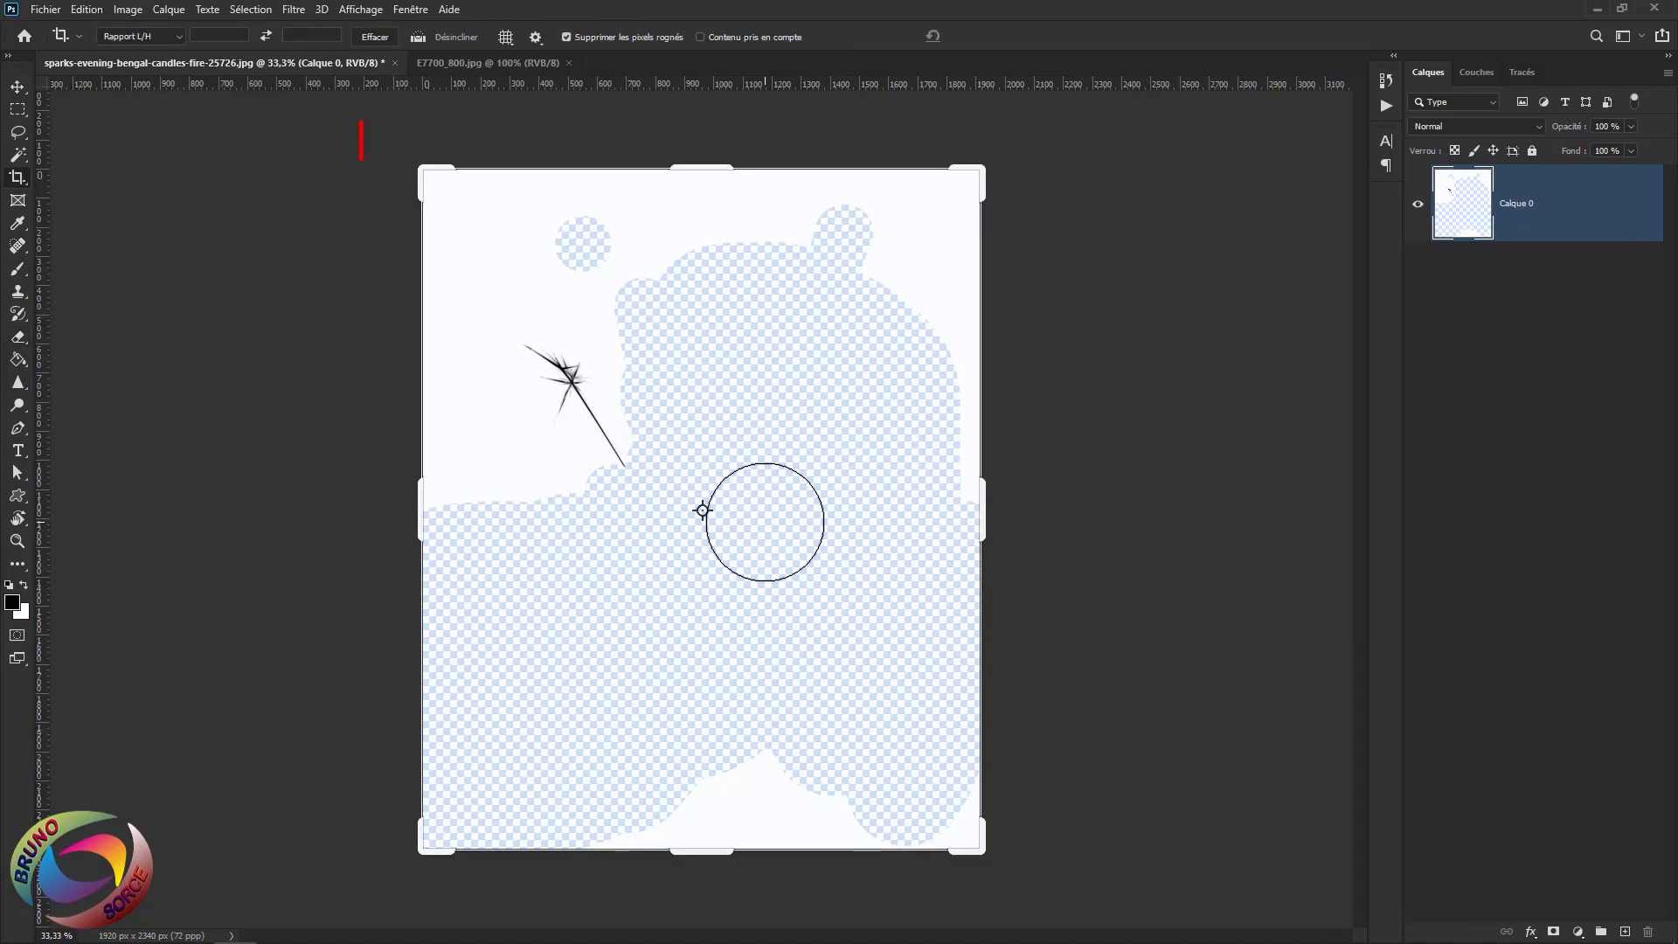
click(425, 169)
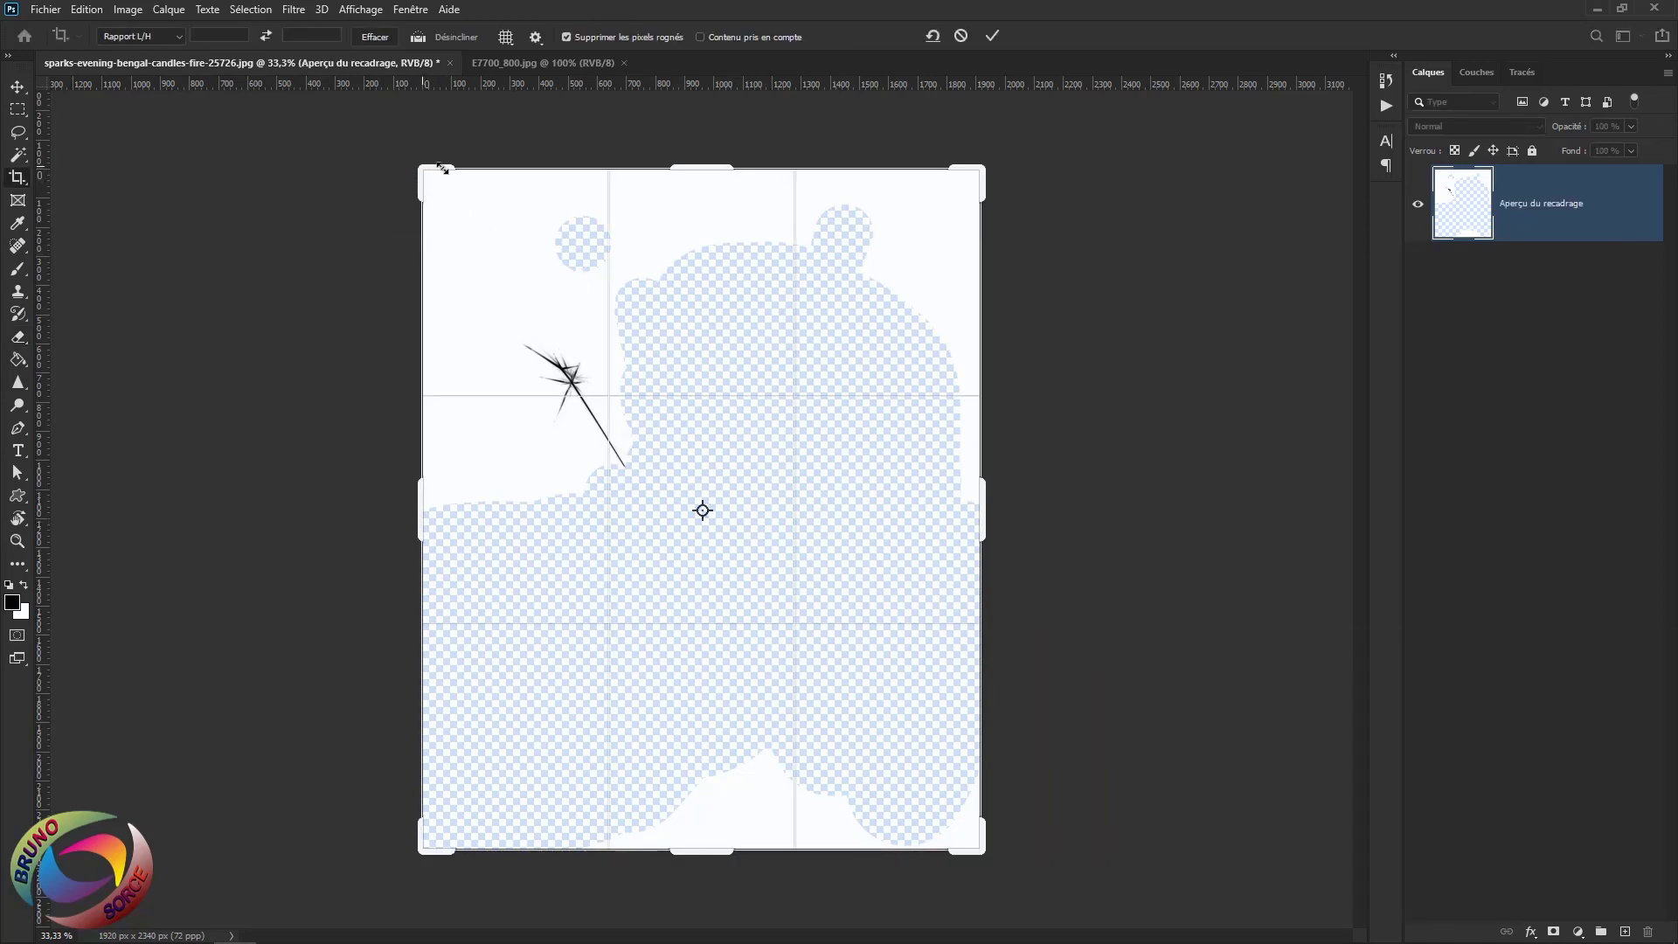
drag(442, 168, 464, 250)
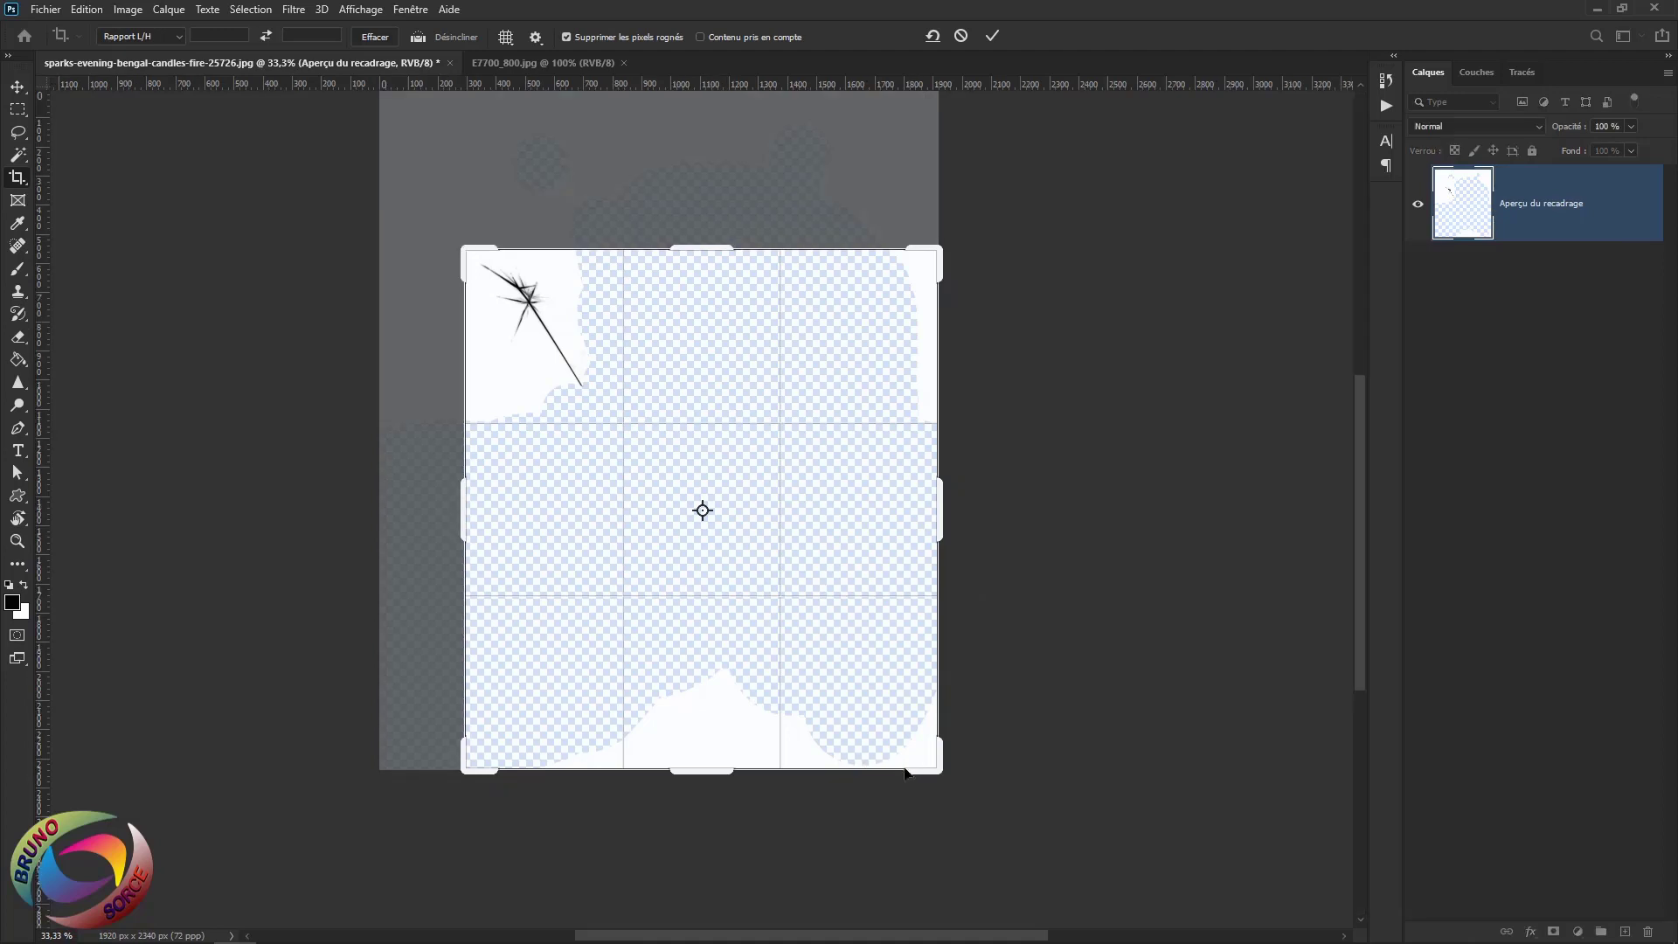
drag(950, 767, 774, 589)
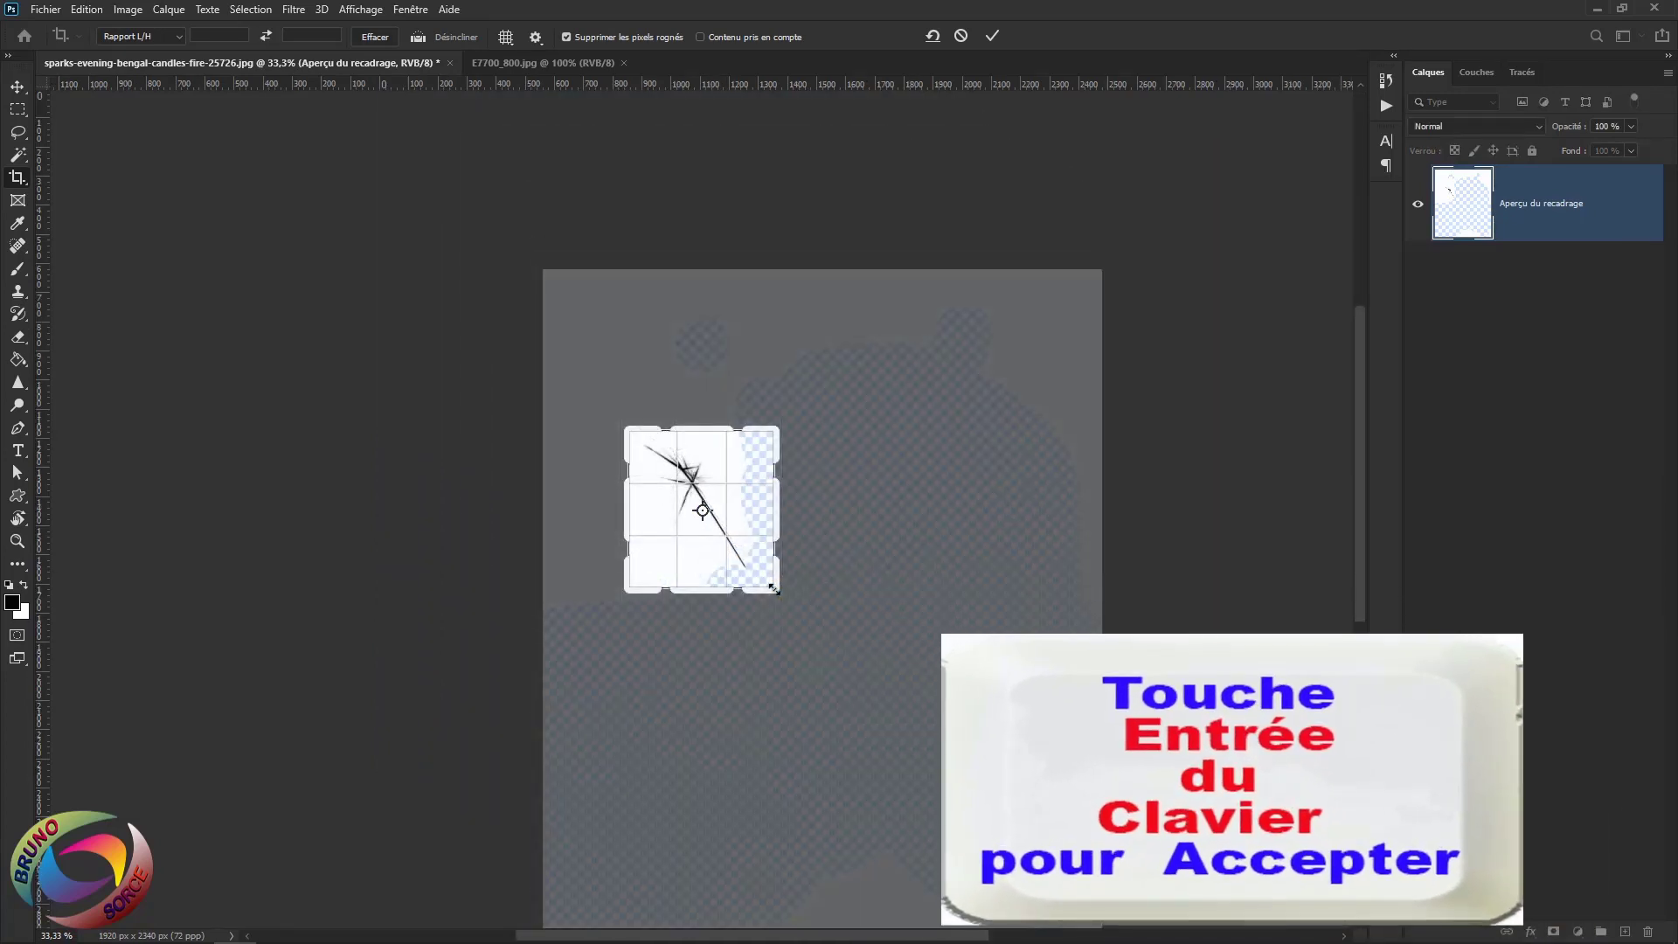
key(Return)
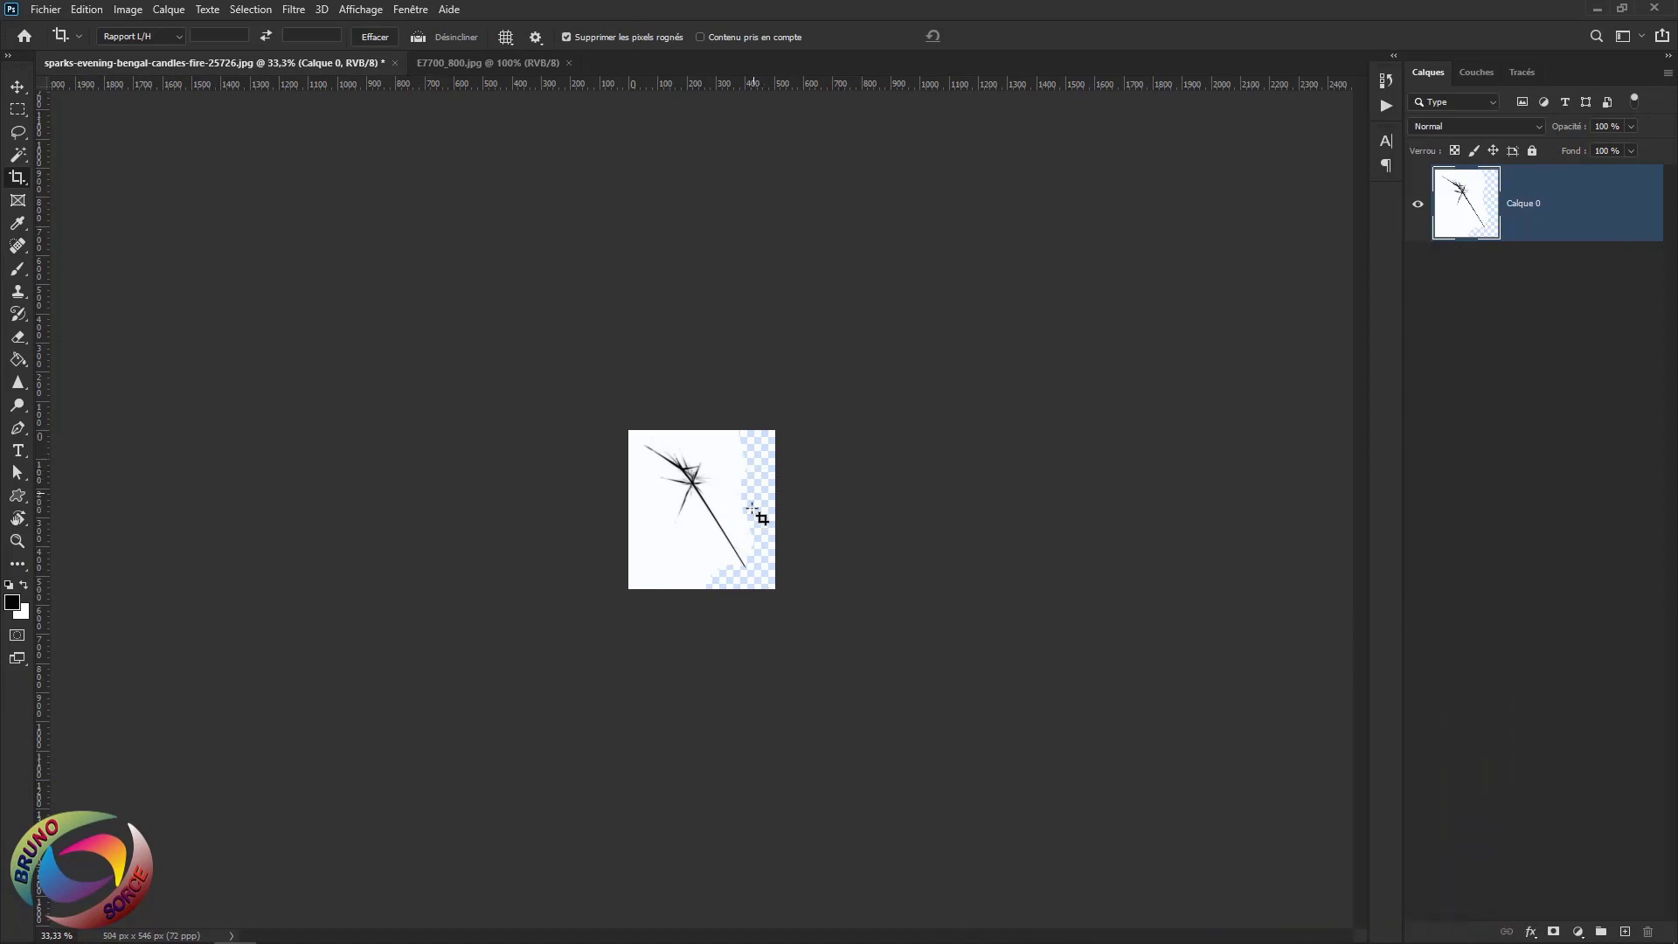
Define a second brush preset from the cropped single spark, keeping the name sparks-evening-bengal-candles-fire-25726.jpg
click(87, 9)
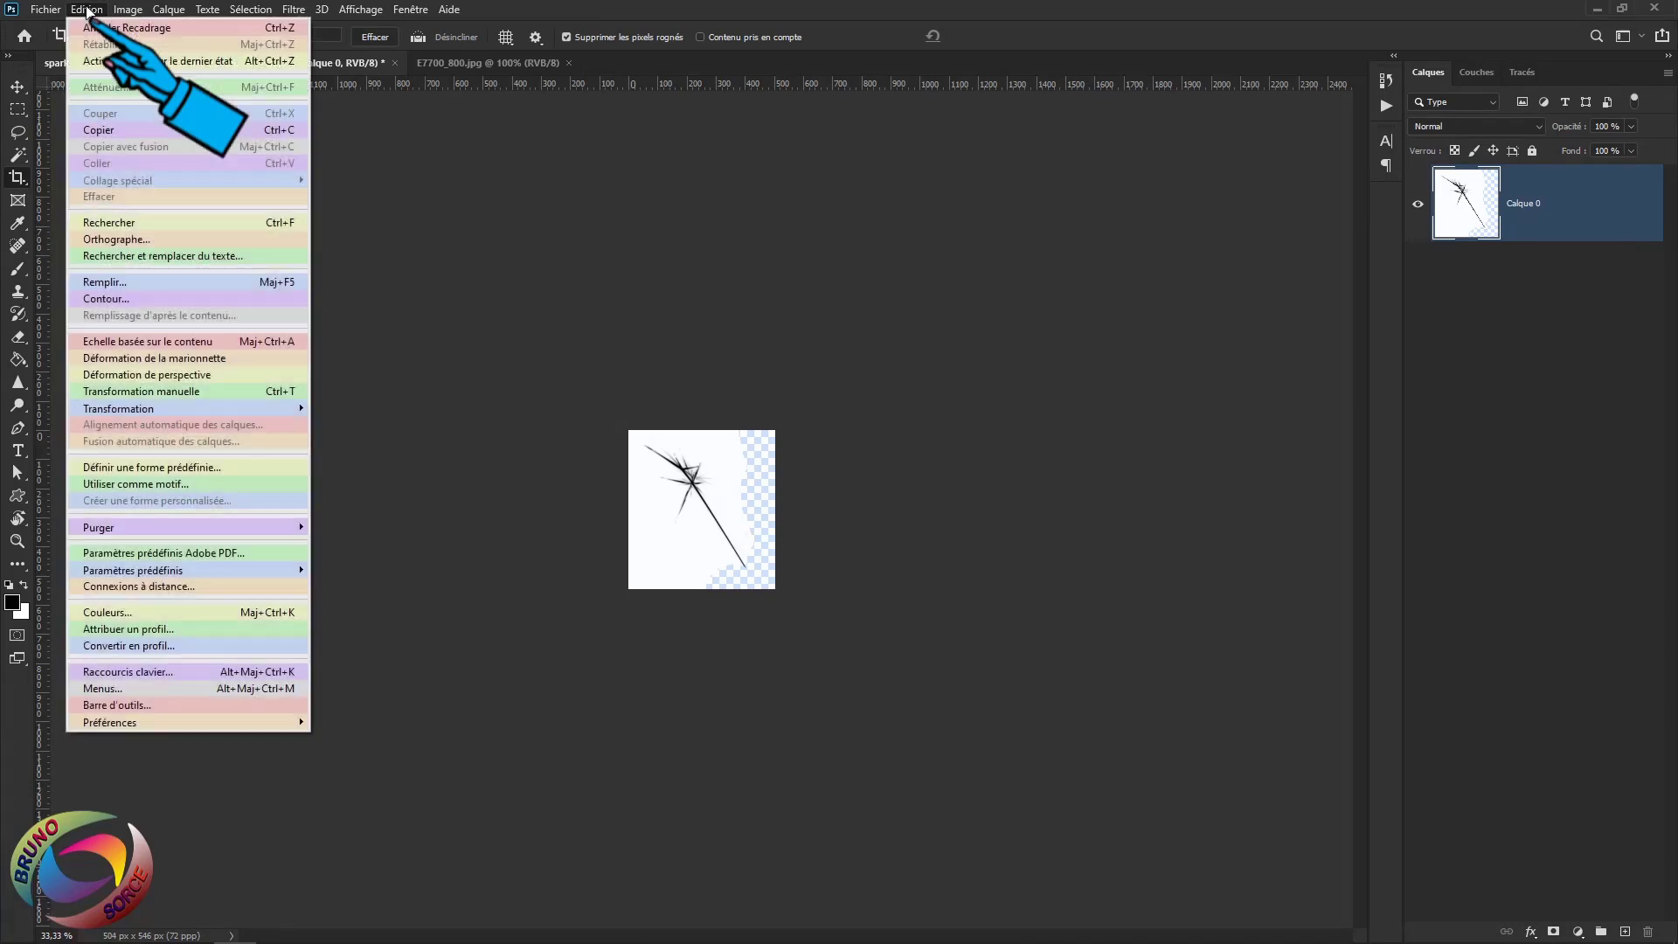
click(114, 467)
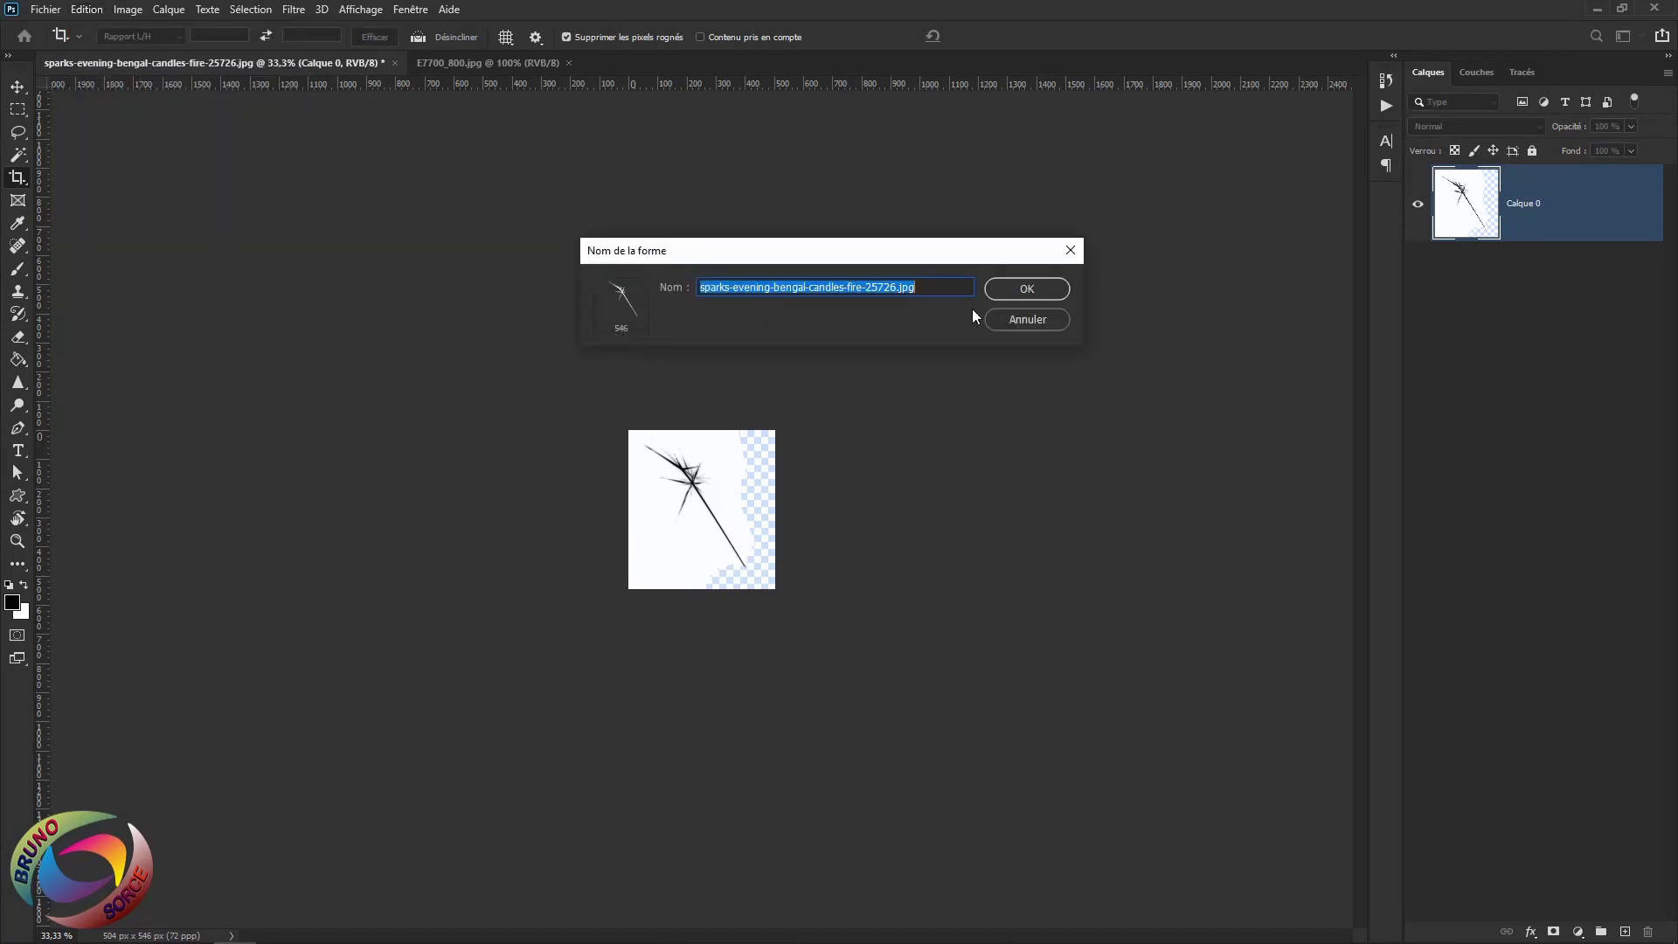
click(1027, 290)
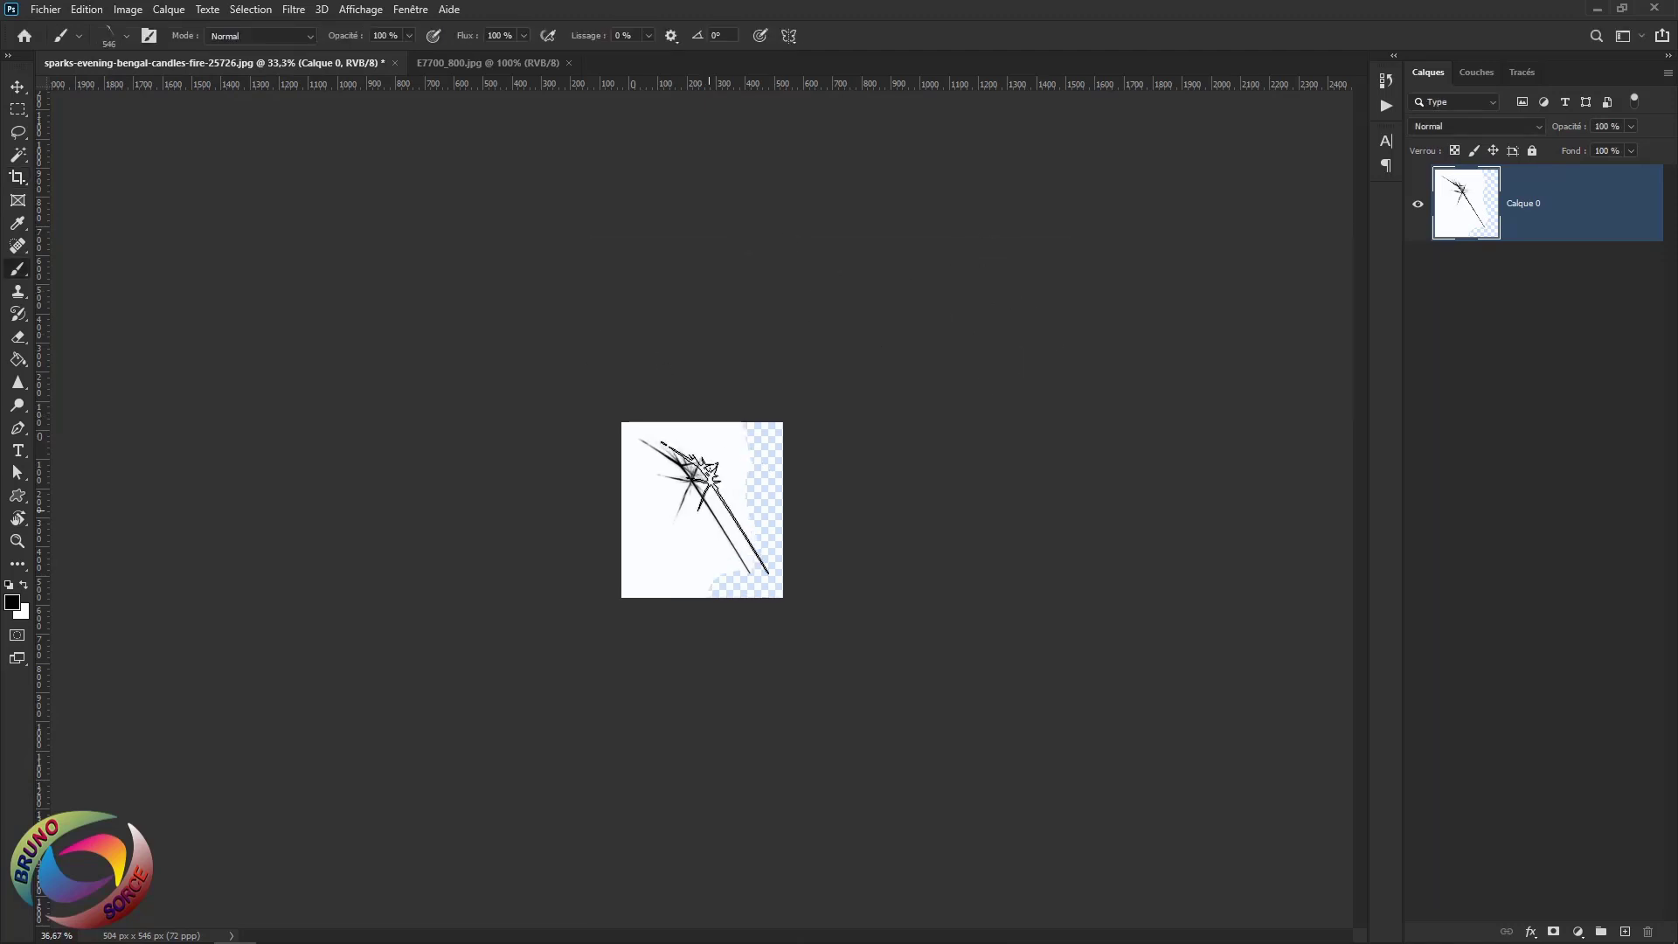
Set the foreground colour to red and stamp the single-spark brush once beside the black spark
scroll(713, 447, up, 2)
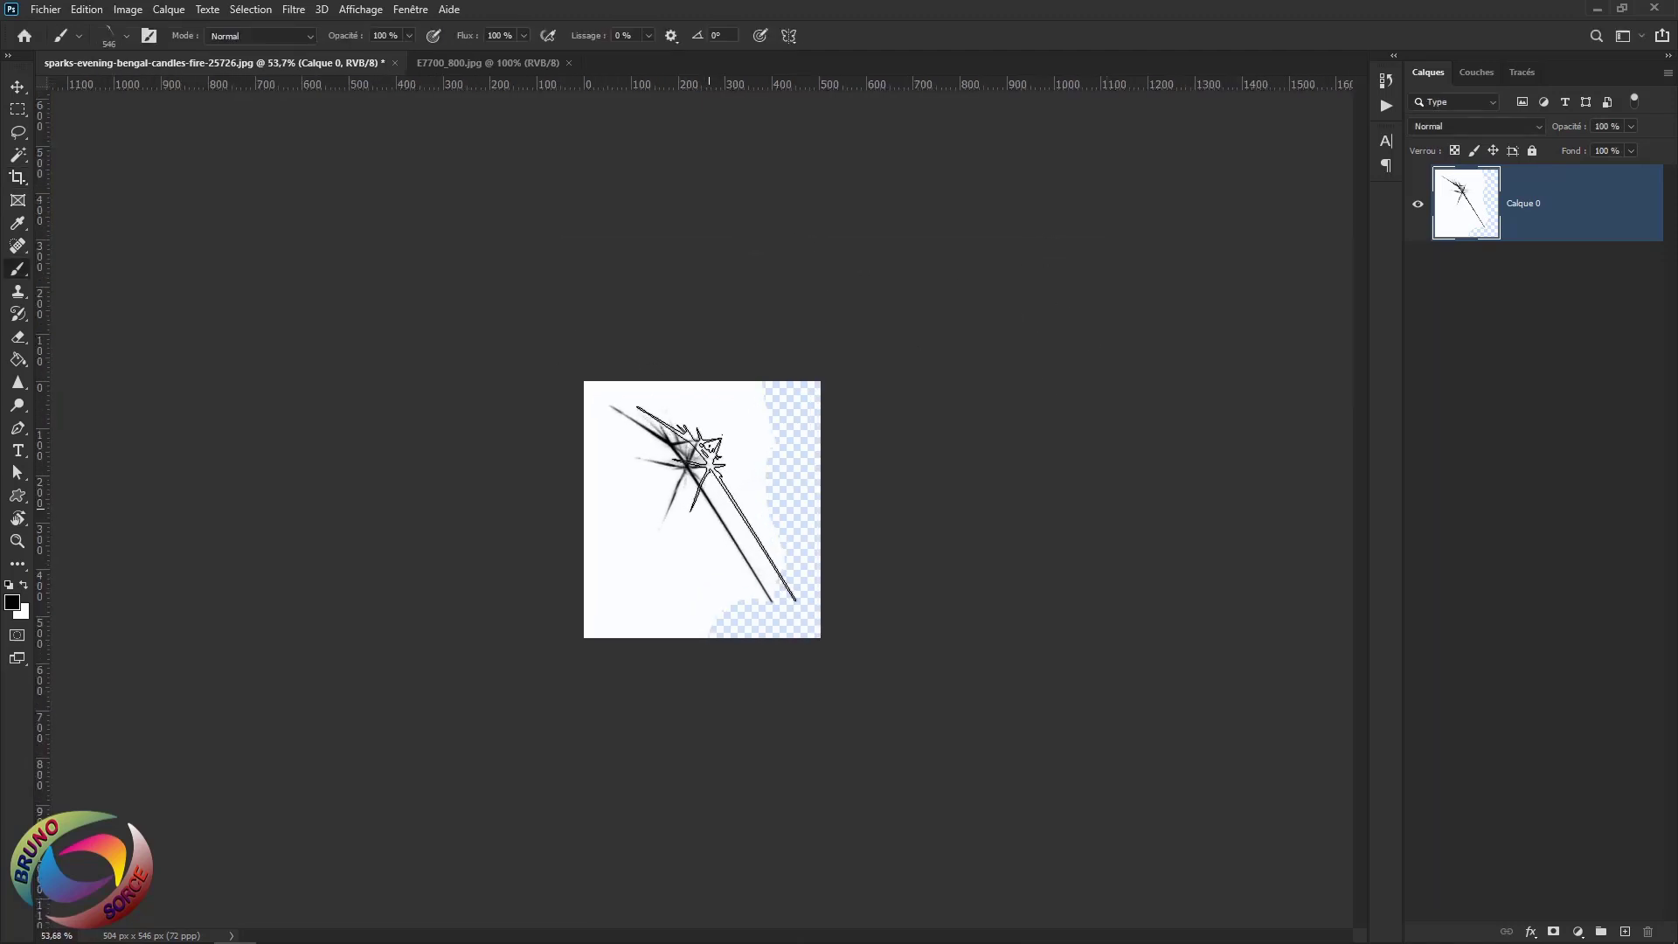
click(13, 604)
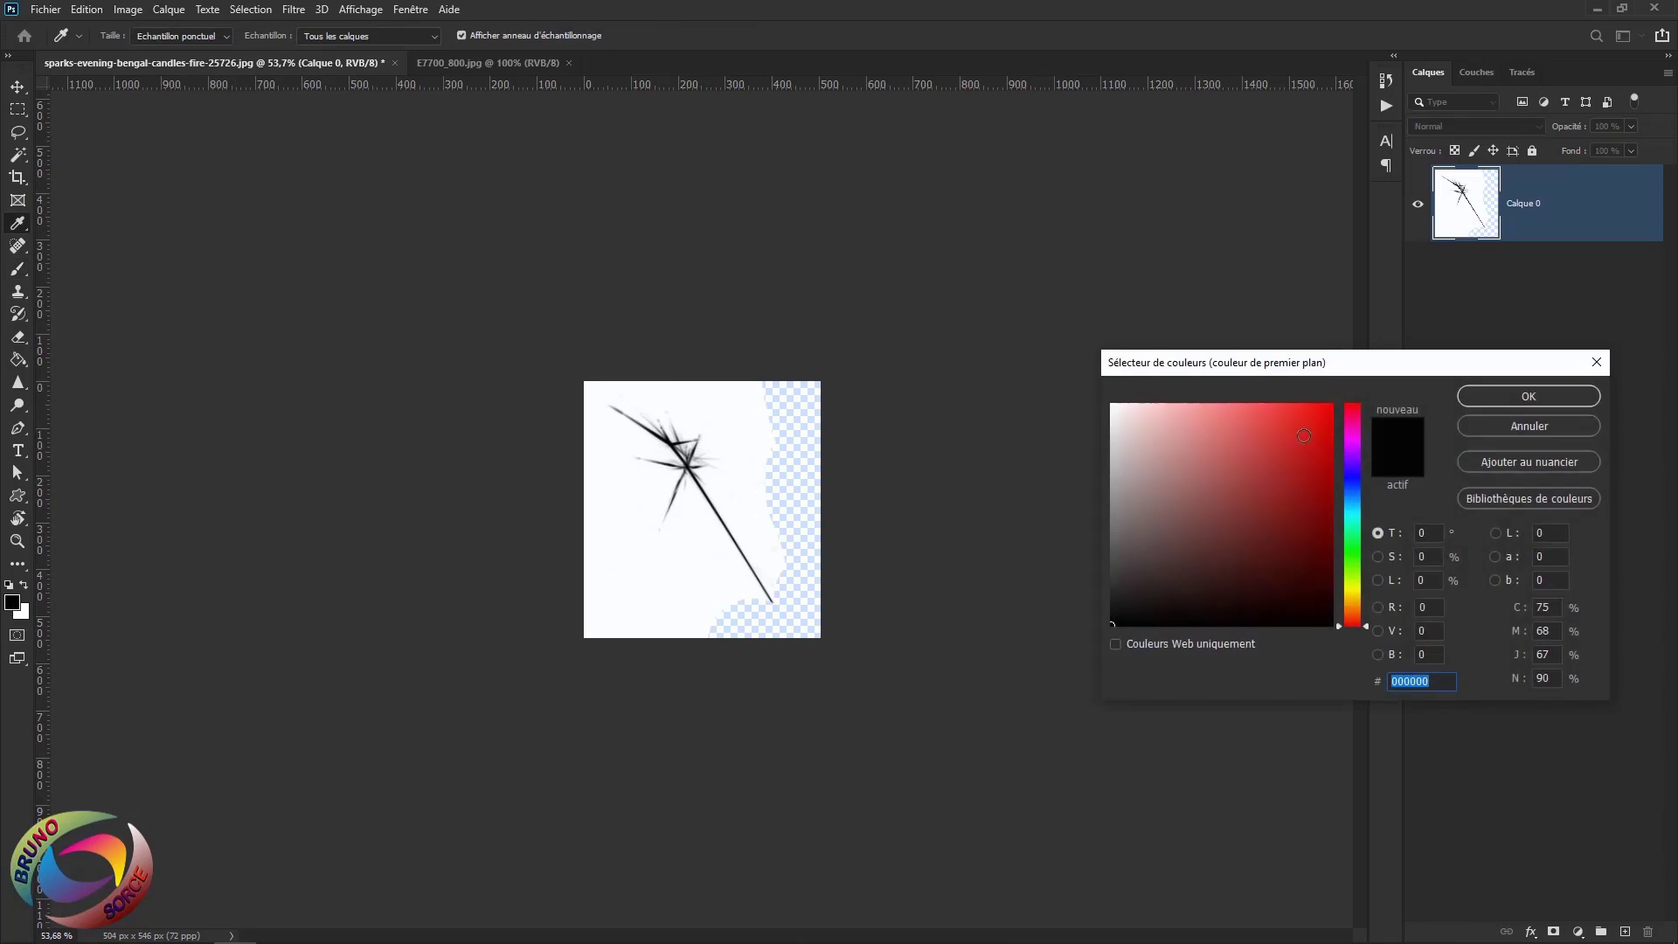
click(1510, 398)
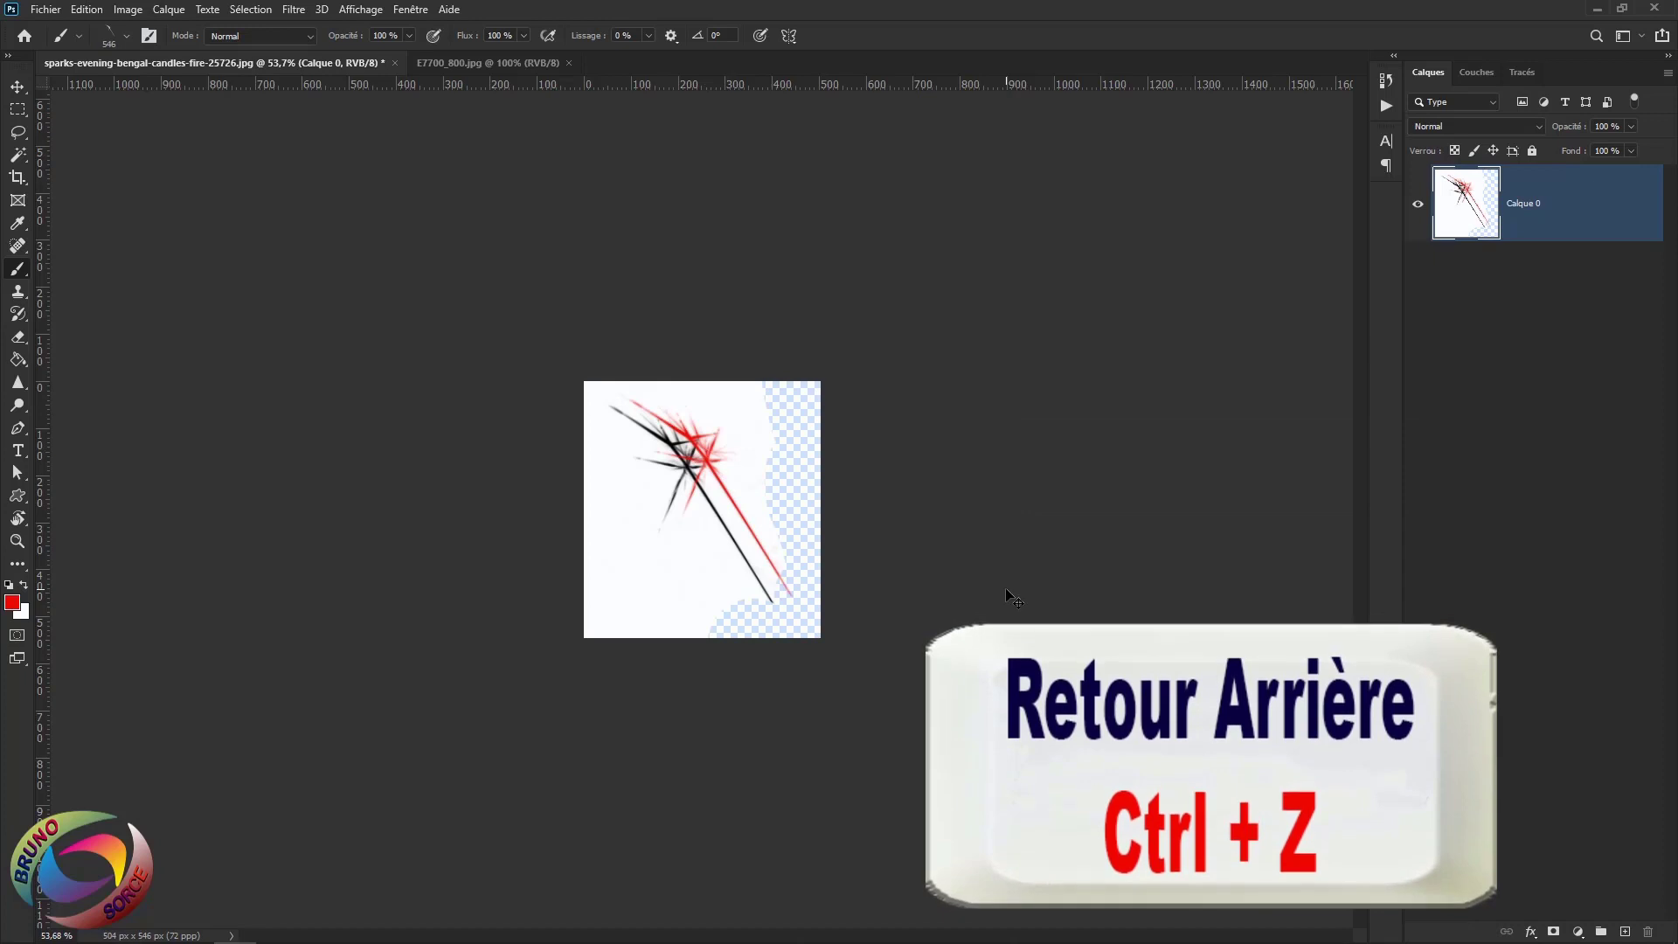
Undo the red test stamp and the crop around the single spark
key(ctrl+z)
key(ctrl+z)
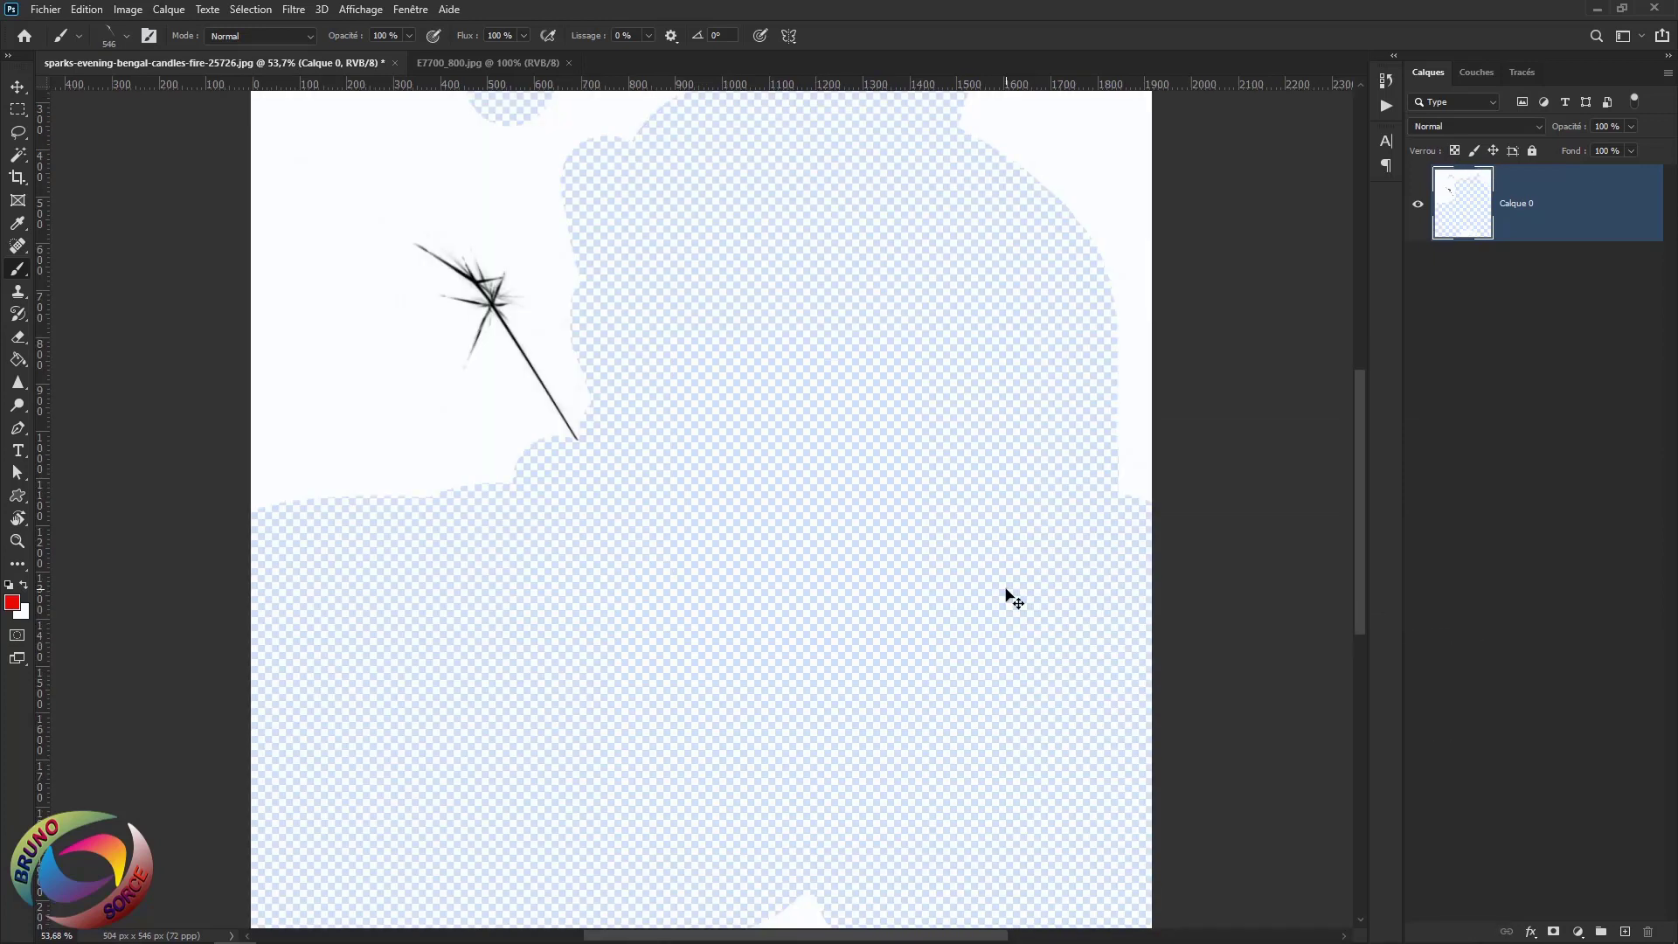
Undo the eraser strokes around the single spark until the complete sparkler burst is restored
key(ctrl+z)
key(ctrl+z)
key(ctrl+z)
key(ctrl+z)
key(ctrl+z)
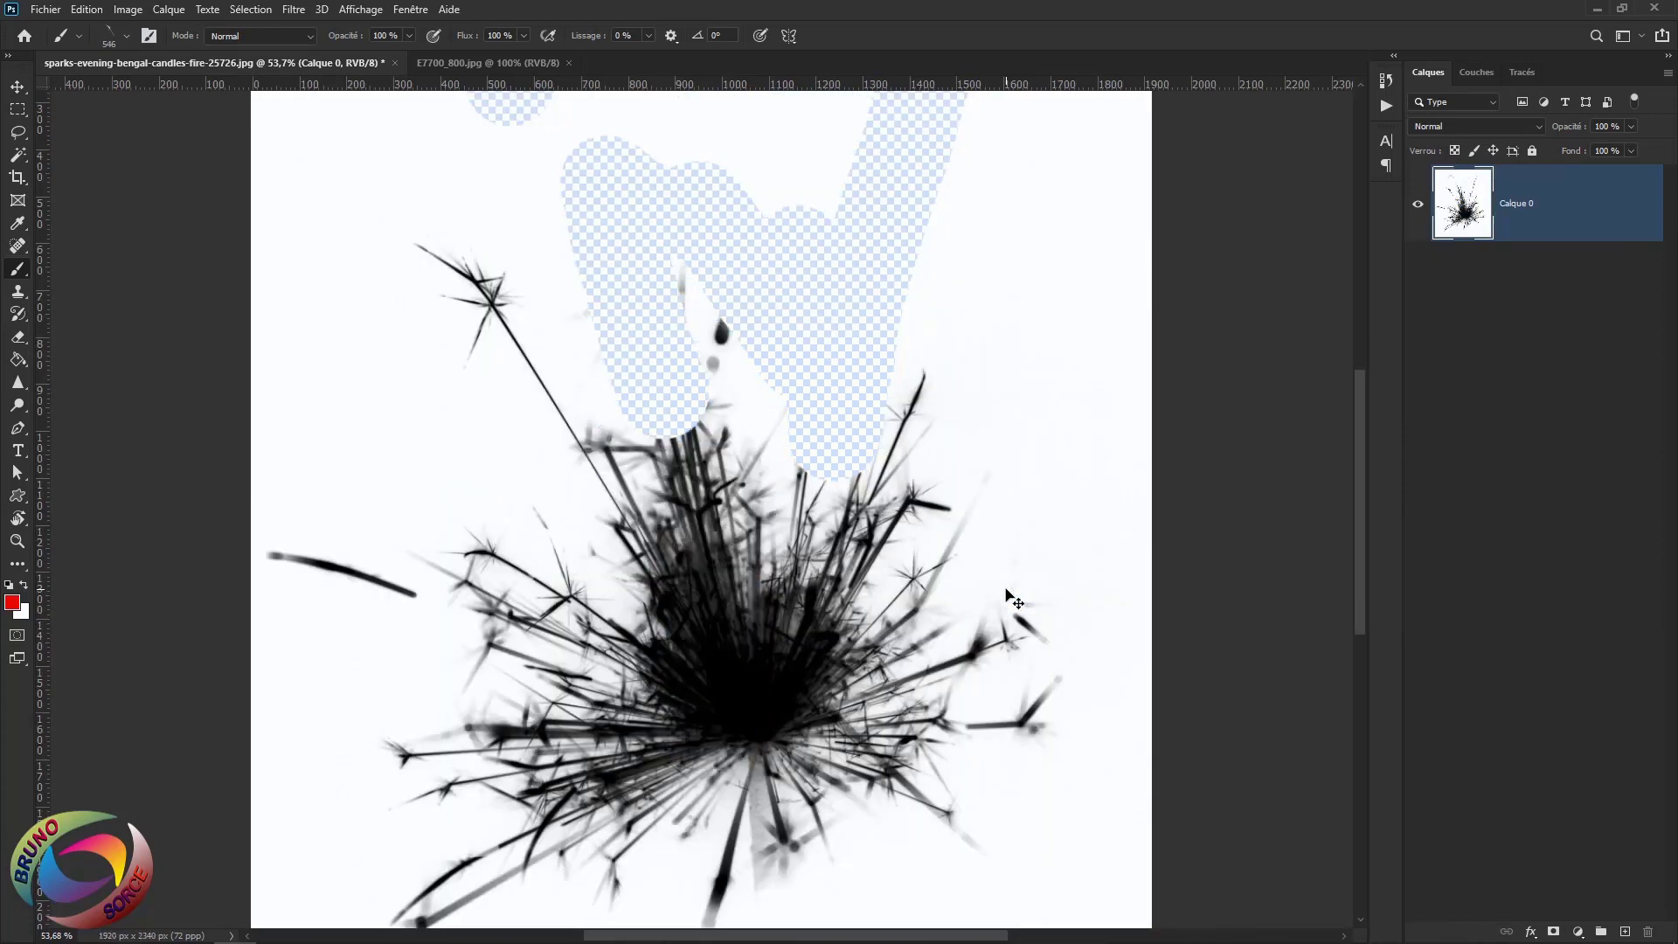
key(ctrl+minus)
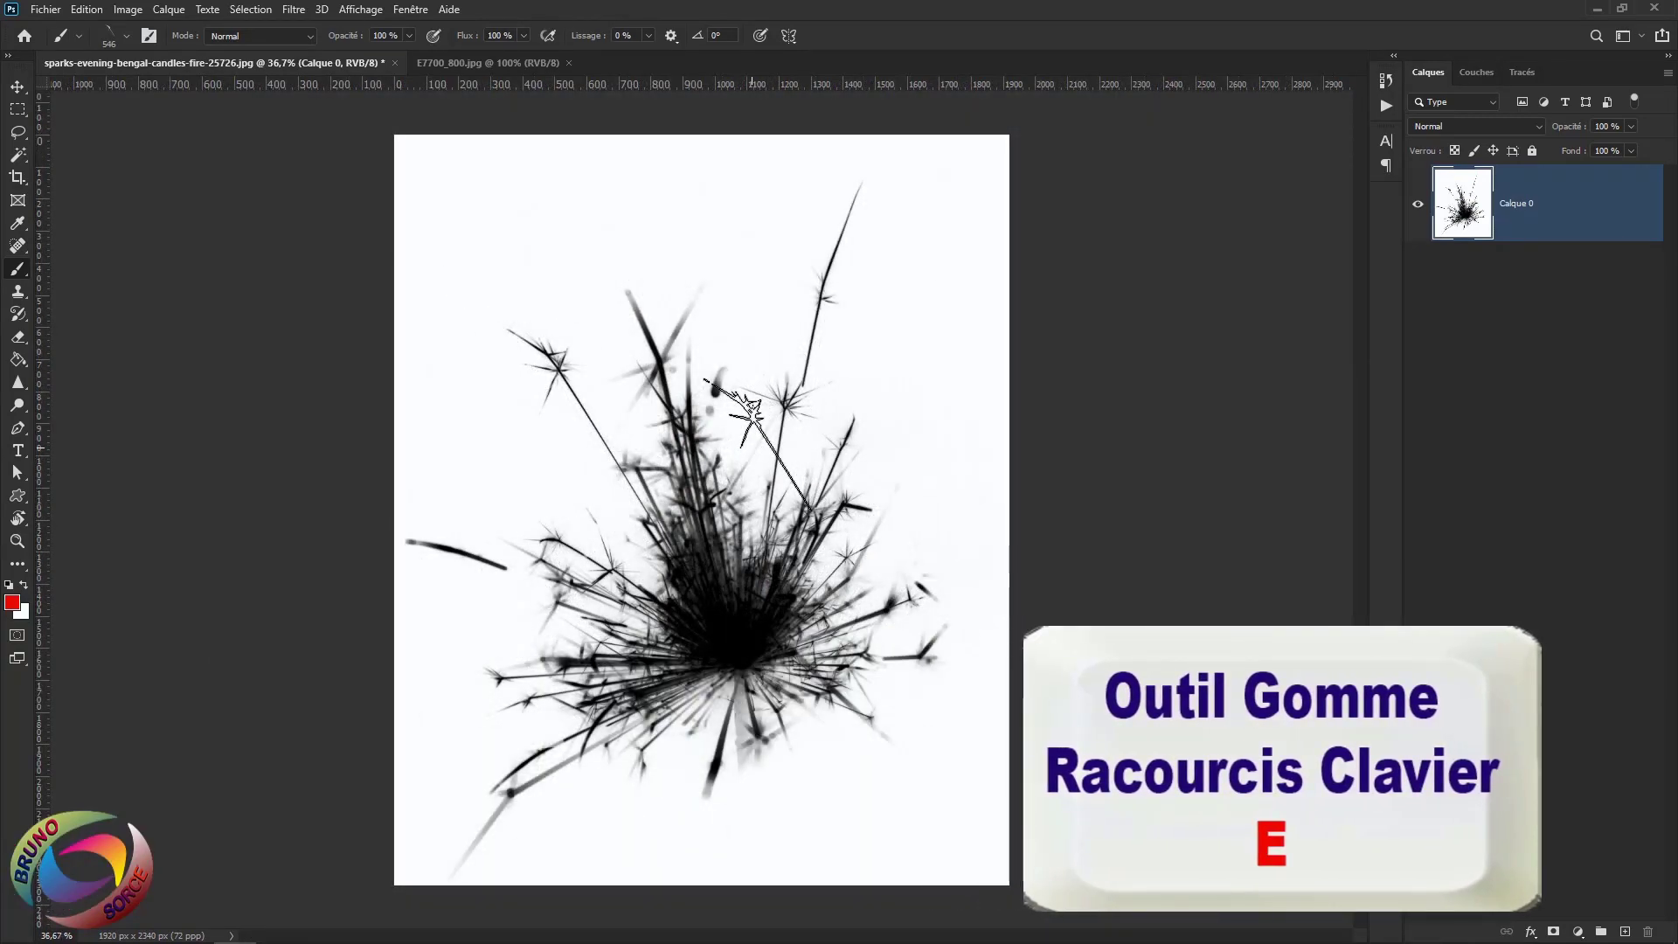
Erase the burst and all surrounding sparks, keeping only the small starburst spark with its short stem right of the image's upper centre
key(e)
key(v)
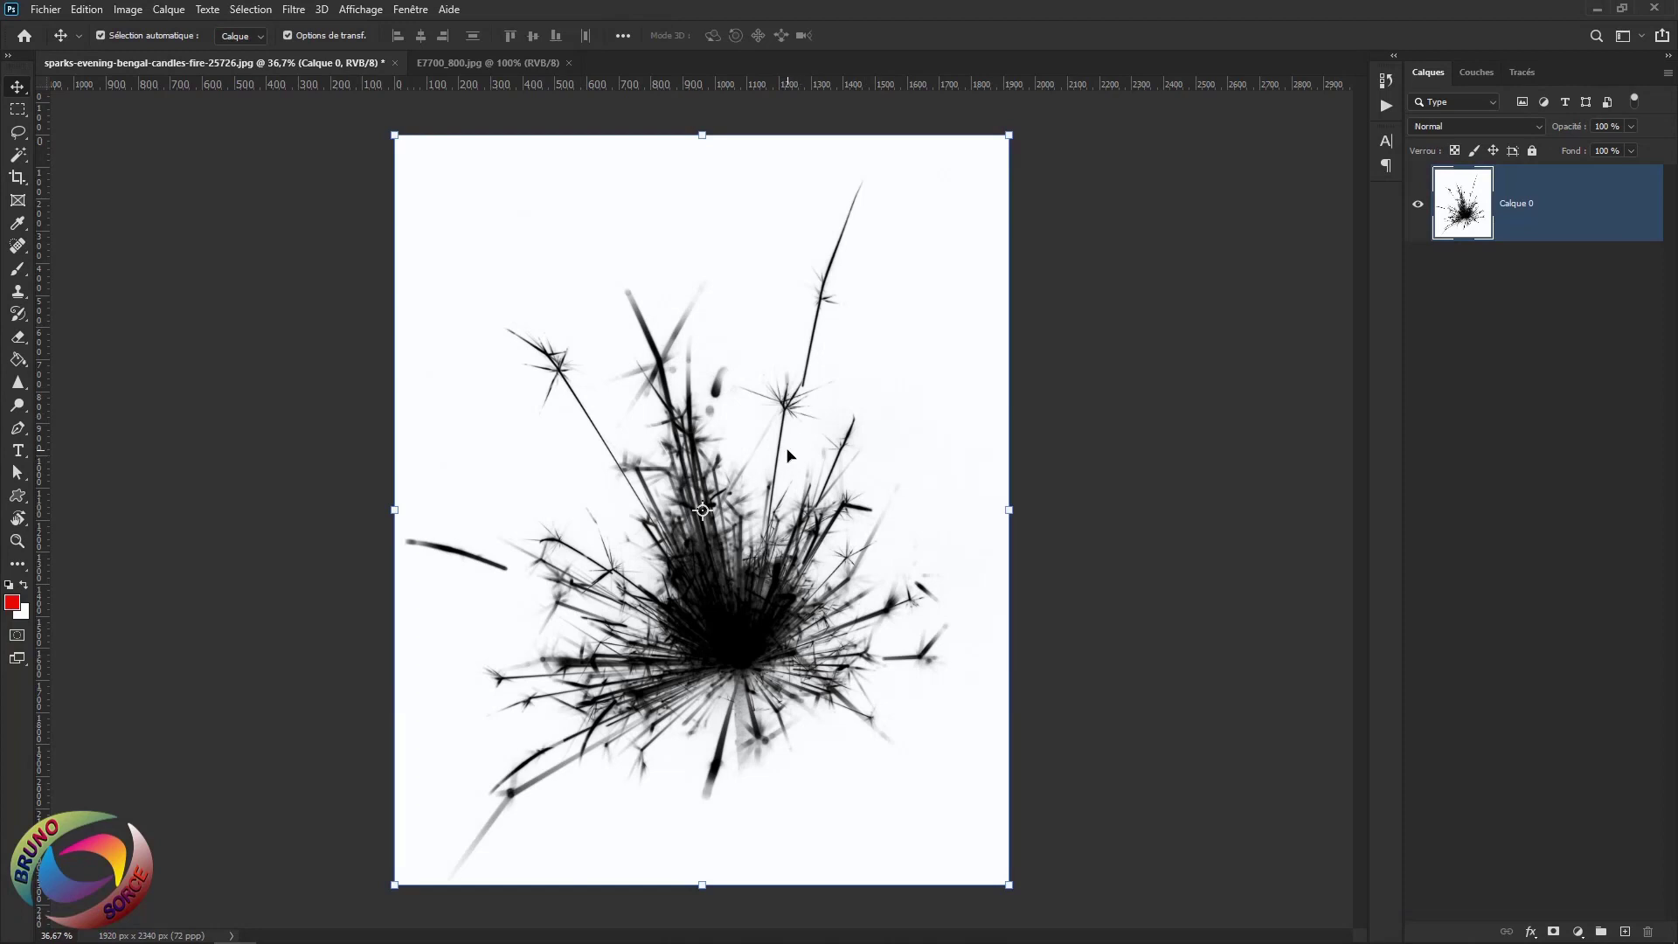
key(e)
drag(850, 288, 907, 244)
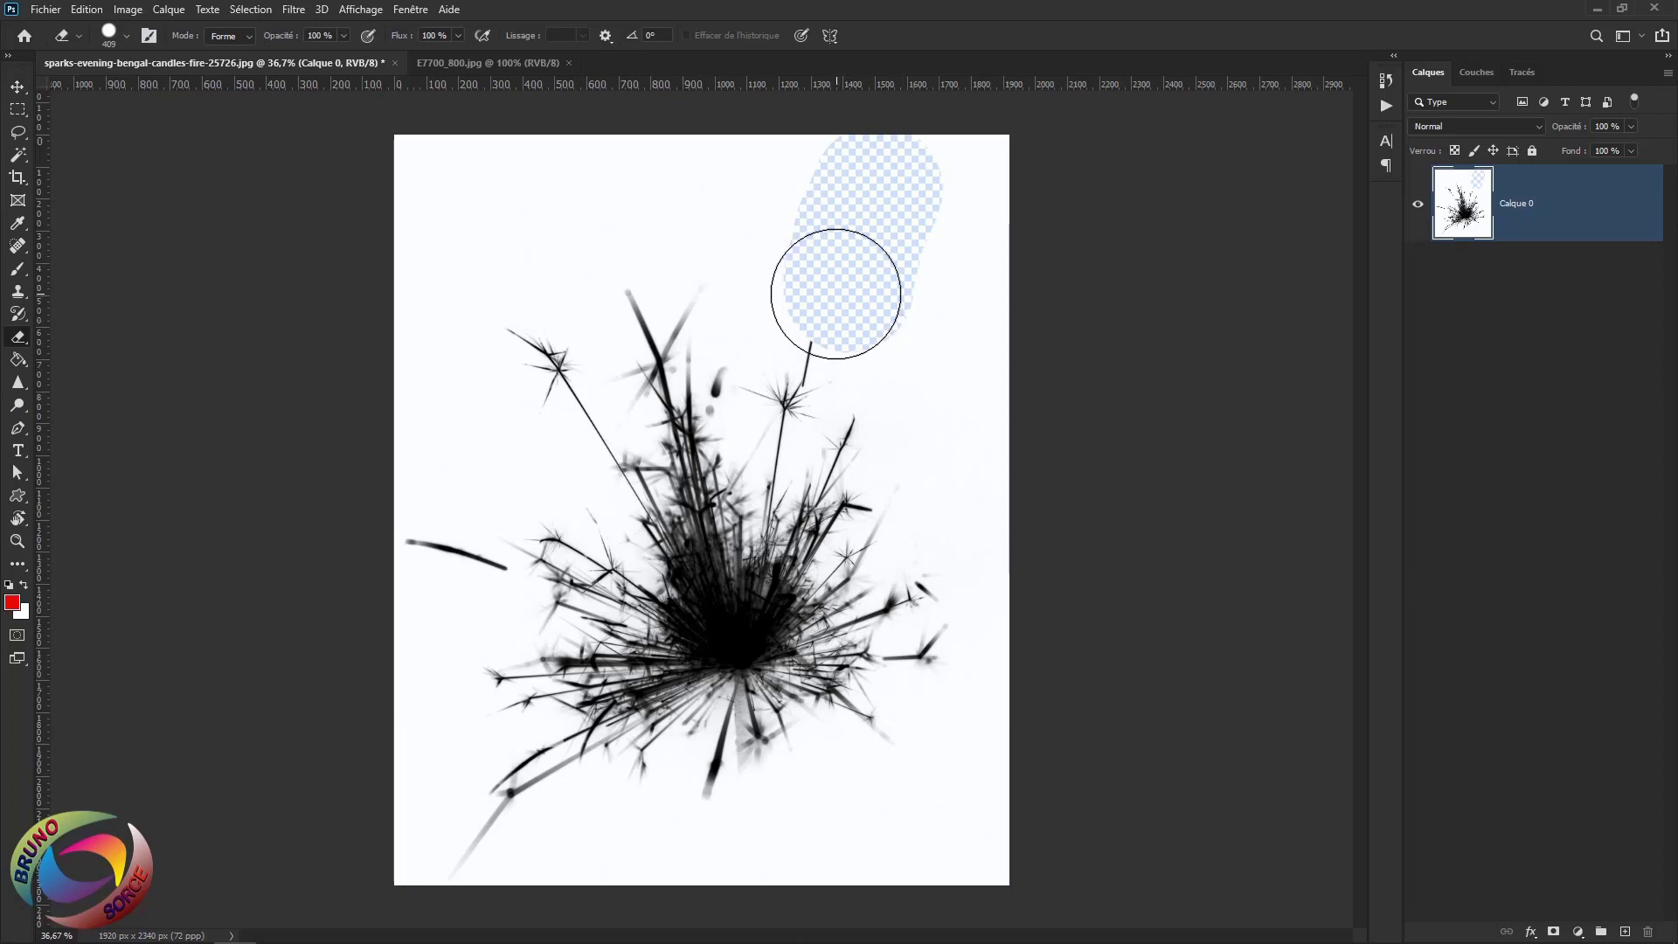
drag(834, 294, 777, 292)
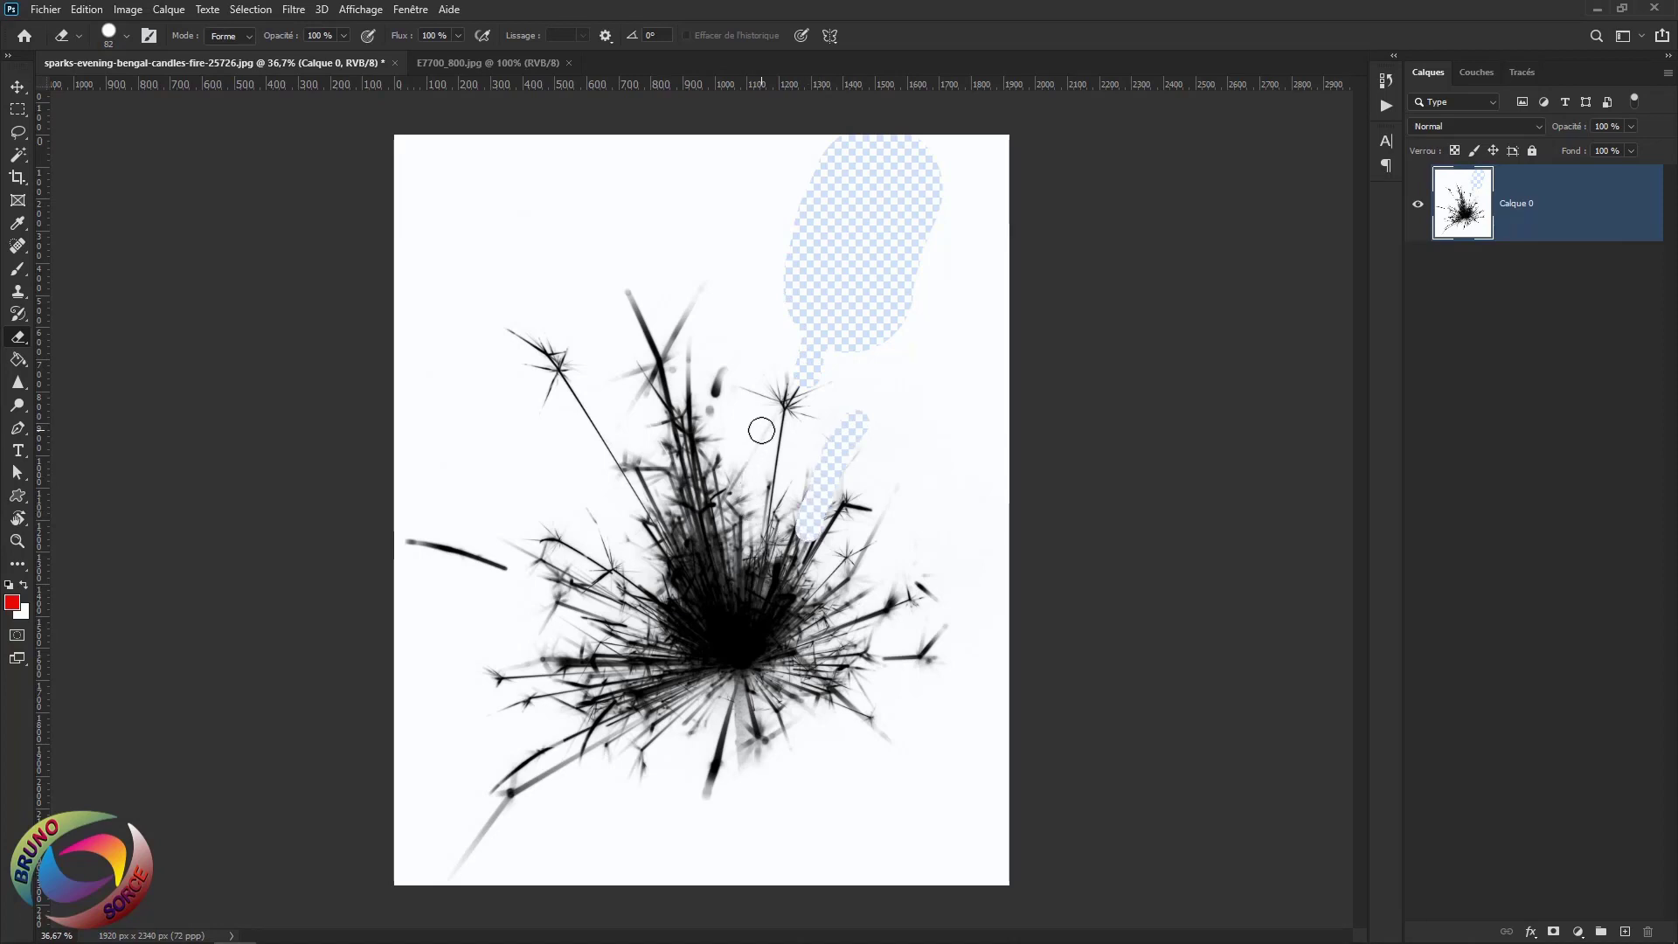
mouse_move(665, 599)
mouse_down()
mouse_move(749, 498)
mouse_move(813, 487)
mouse_up()
mouse_move(812, 488)
mouse_down()
mouse_move(743, 603)
mouse_move(839, 472)
mouse_move(697, 416)
mouse_up()
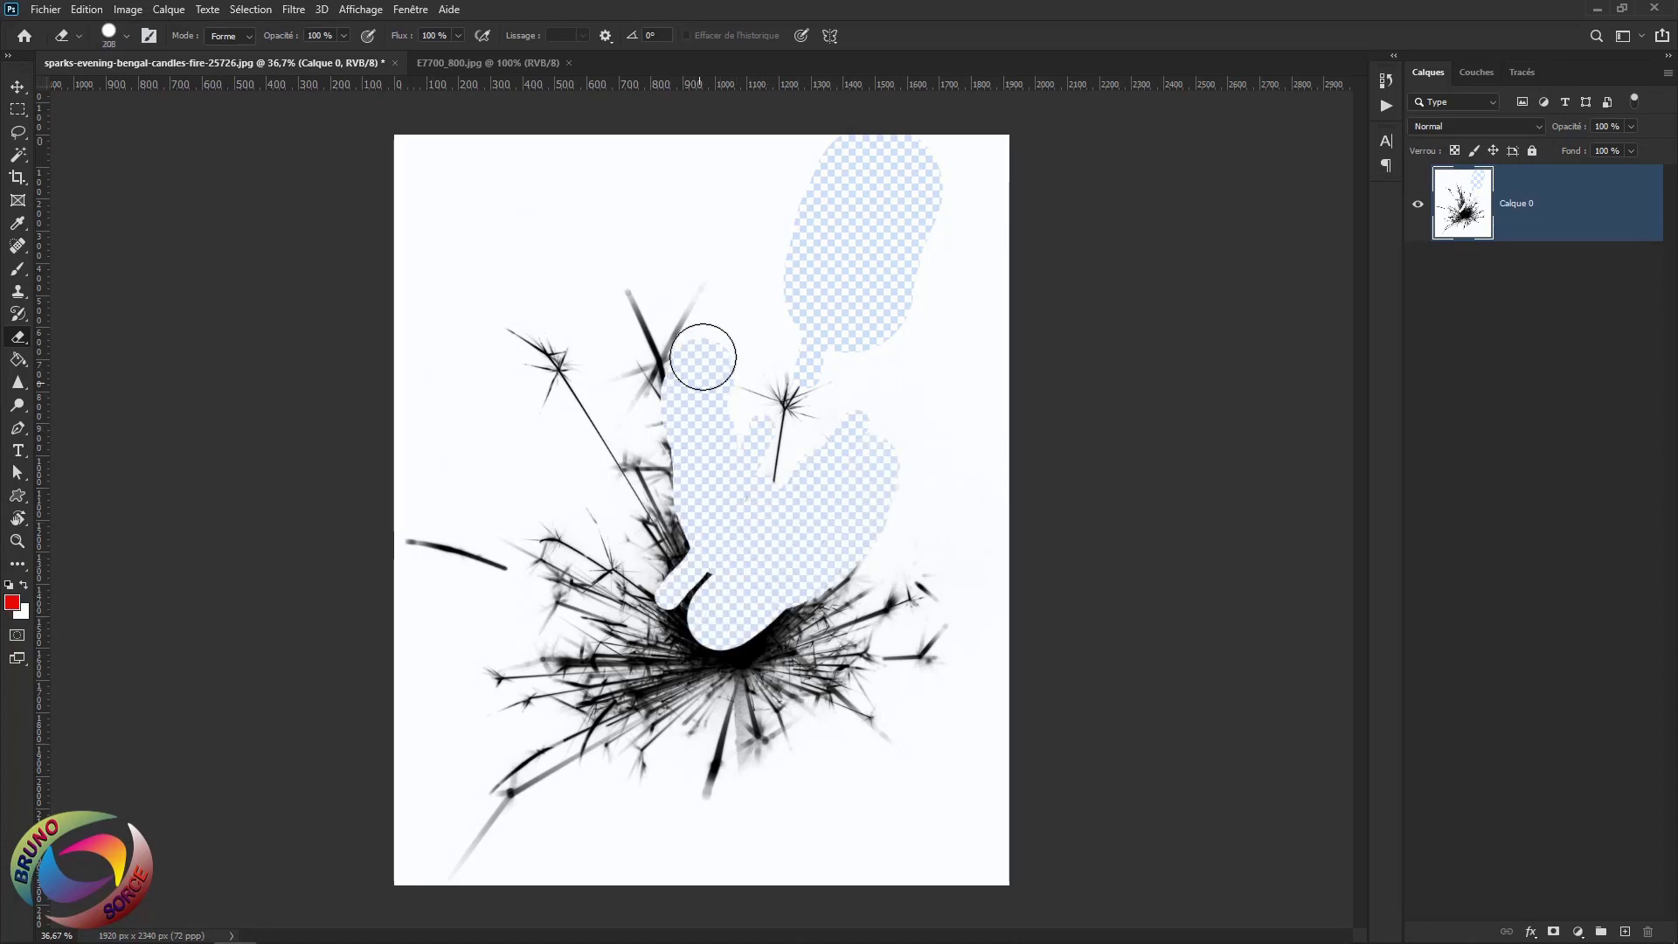
mouse_move(703, 356)
mouse_down()
mouse_move(678, 320)
mouse_move(599, 303)
mouse_move(675, 290)
mouse_move(667, 483)
mouse_move(667, 251)
mouse_up()
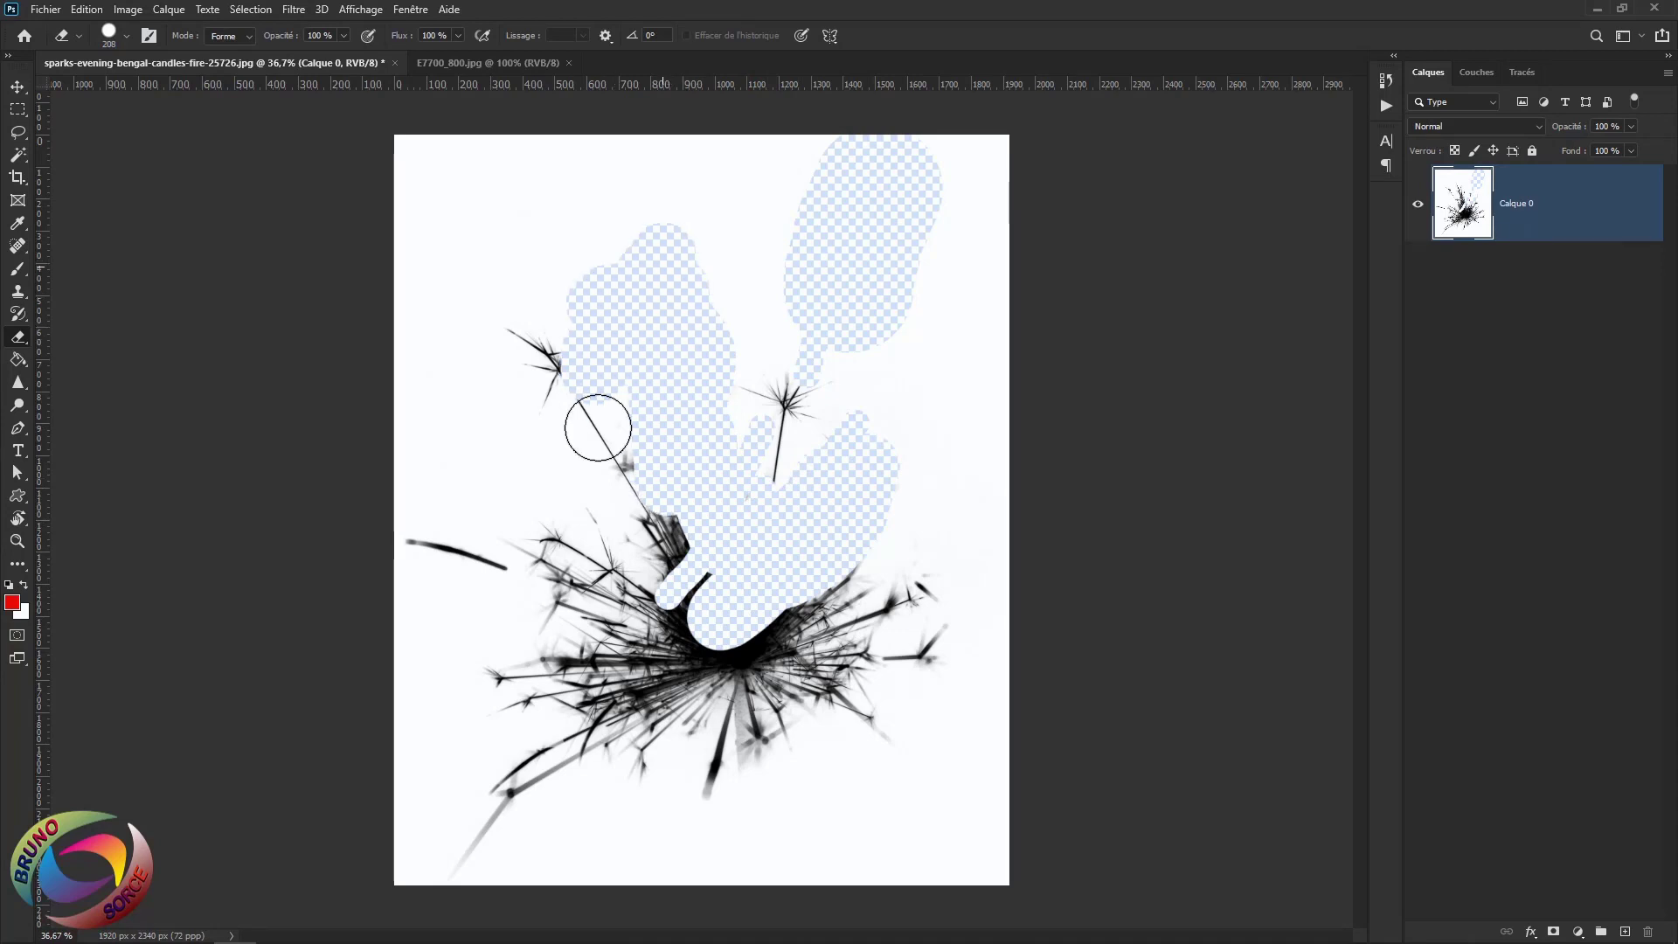
mouse_move(598, 427)
mouse_down()
mouse_move(531, 361)
mouse_move(647, 536)
mouse_move(708, 582)
mouse_move(697, 752)
mouse_move(677, 674)
mouse_move(621, 613)
mouse_move(633, 685)
mouse_up()
mouse_move(611, 543)
mouse_down()
mouse_move(558, 672)
mouse_move(583, 677)
mouse_move(533, 773)
mouse_move(549, 796)
mouse_move(680, 765)
mouse_move(759, 772)
mouse_move(955, 690)
mouse_move(887, 615)
mouse_move(798, 667)
mouse_up()
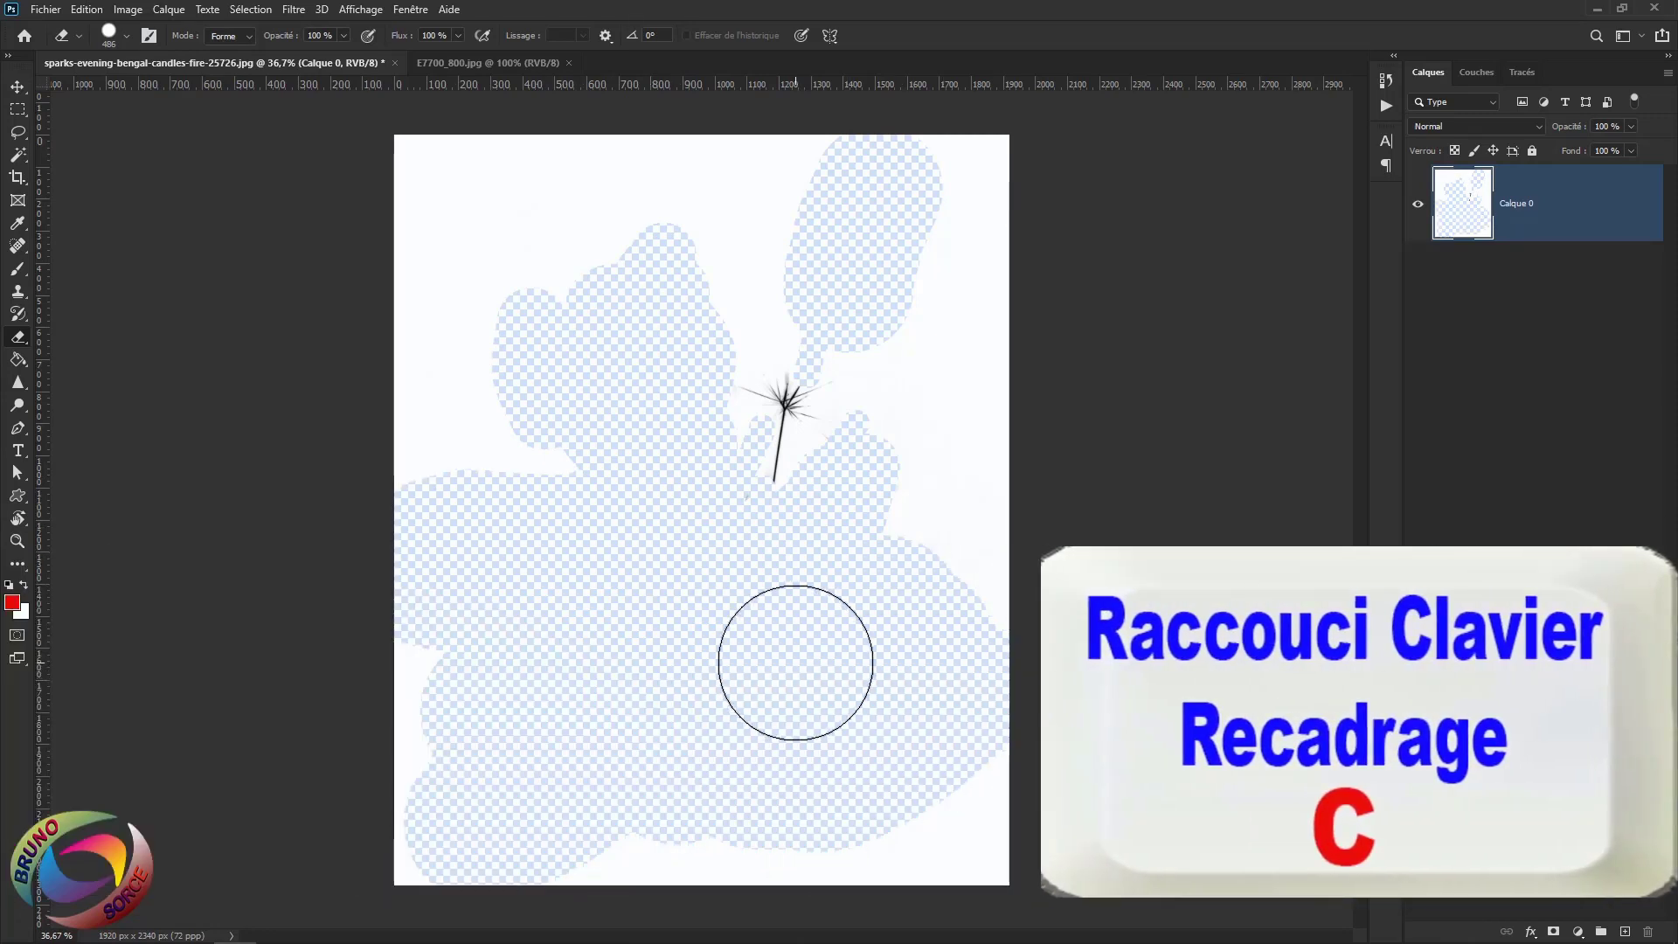
Pull the crop frame's lower-left corner in close to the isolated starburst spark
key(c)
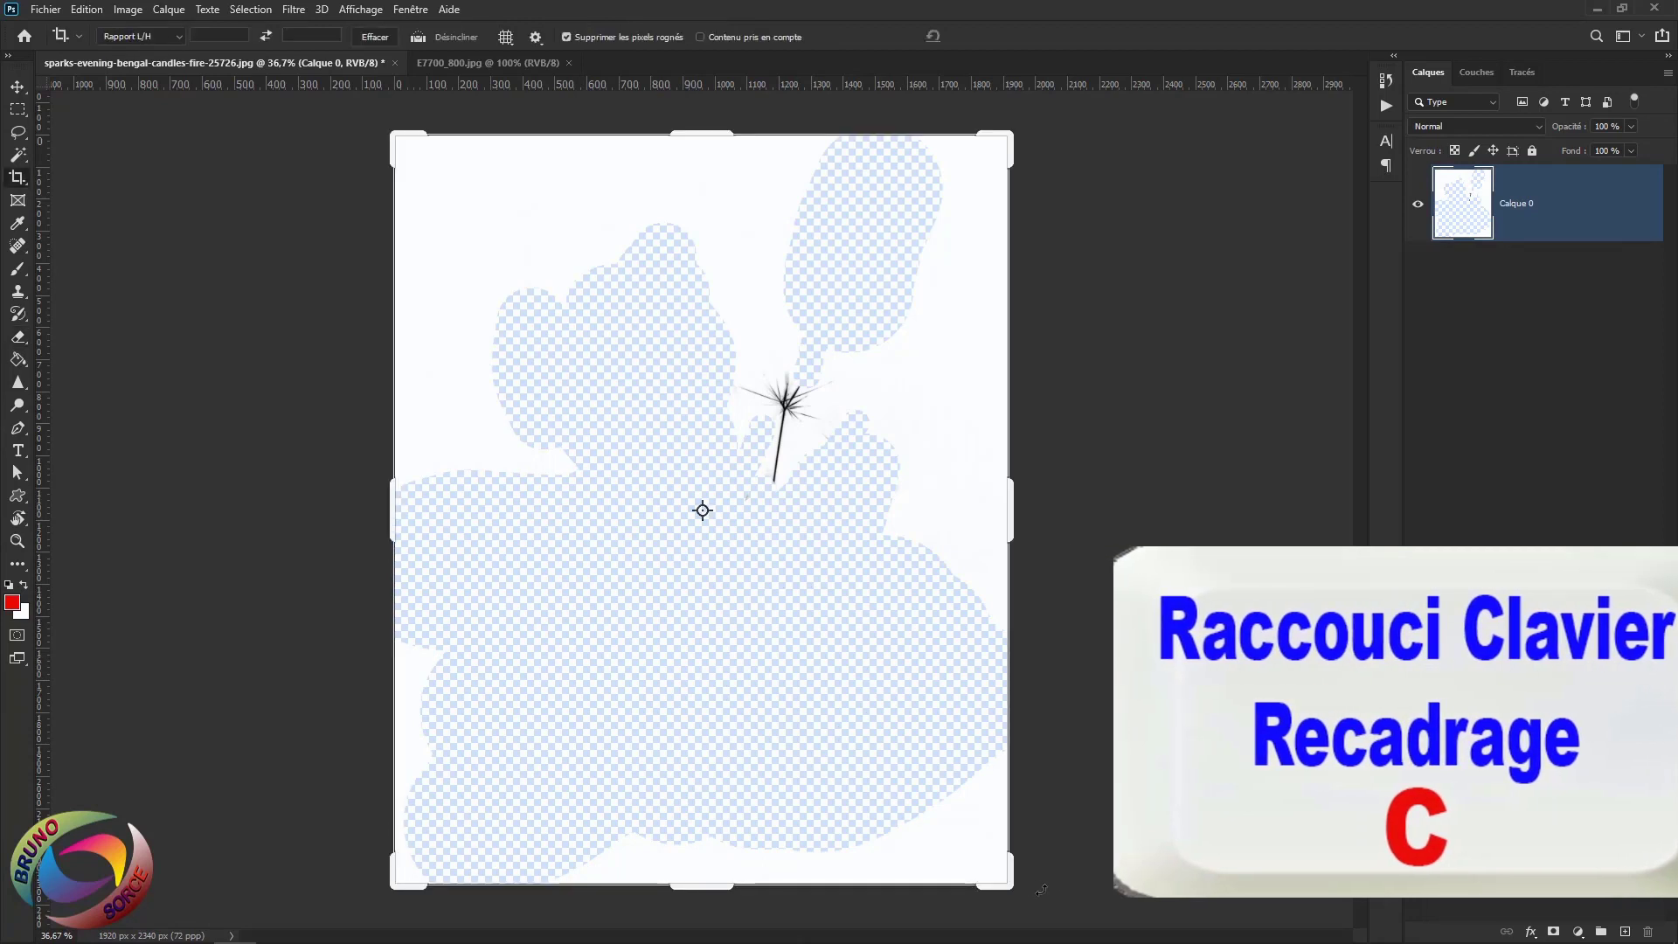
drag(397, 888, 563, 694)
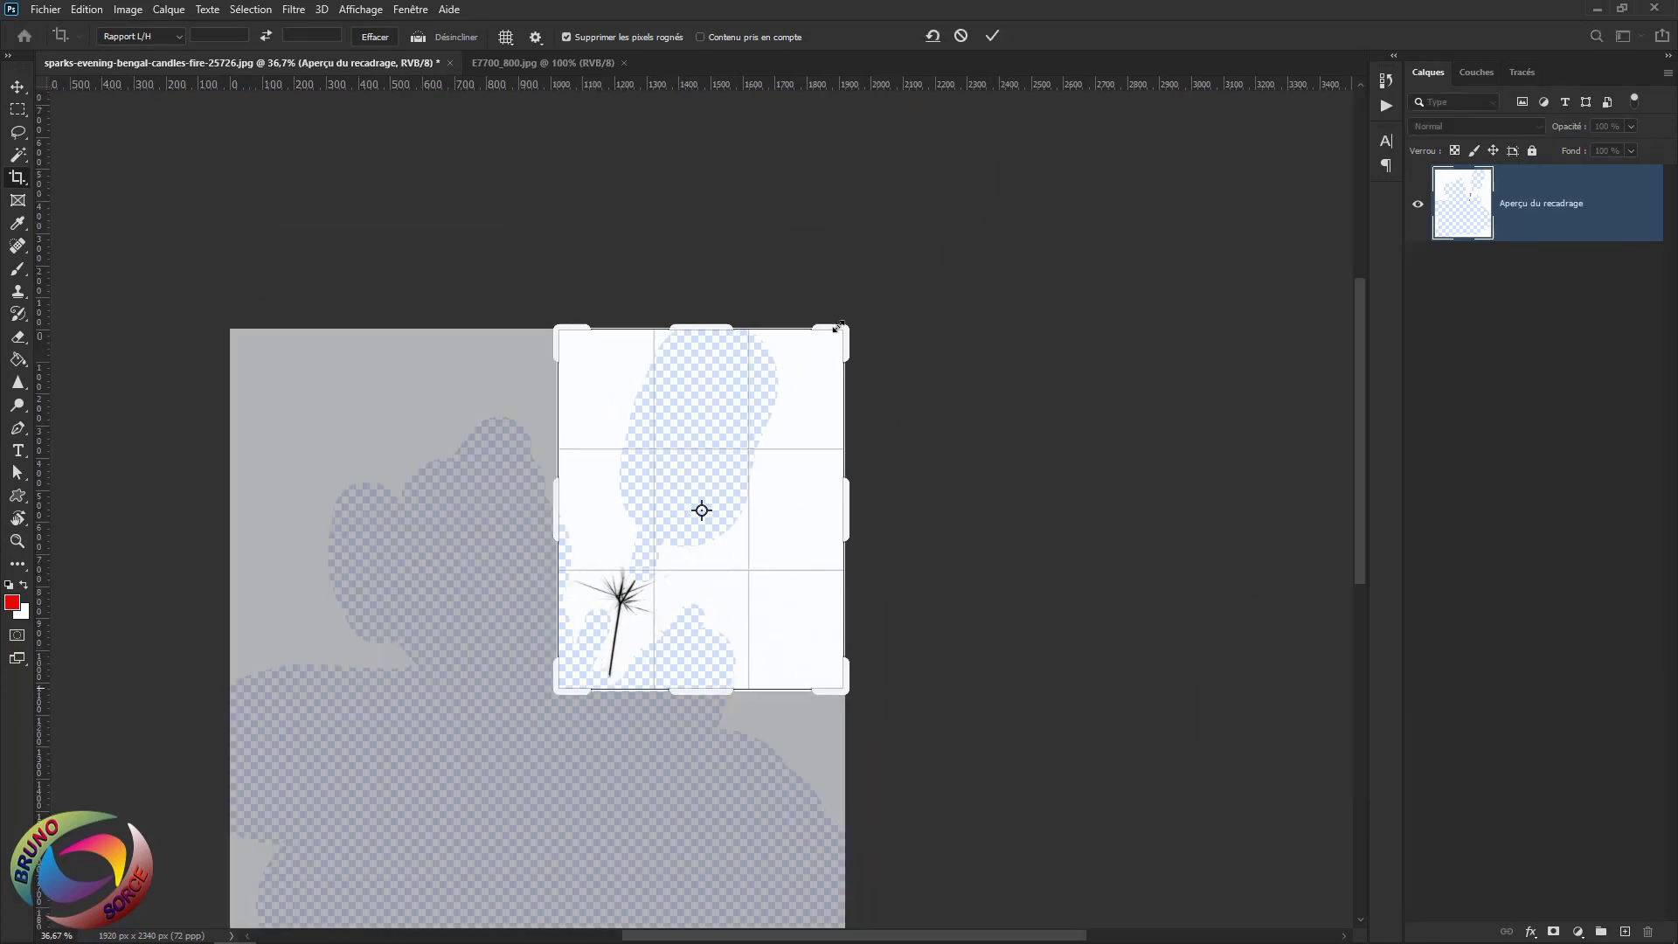
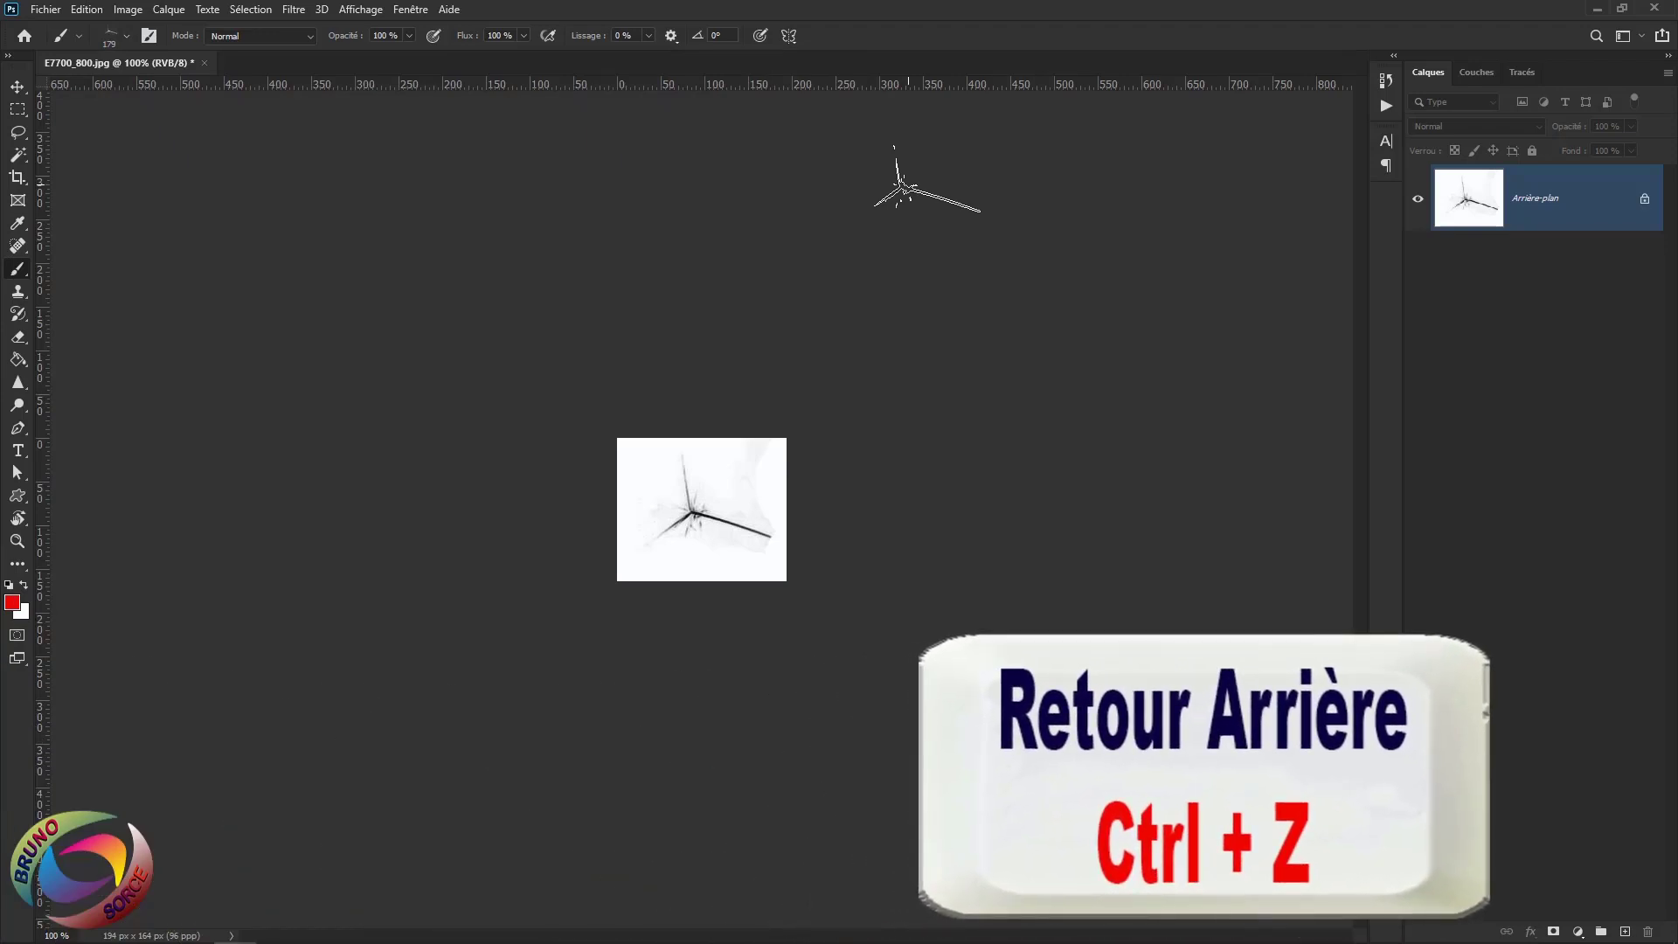
Undo the crop and the eraser strokes in E7700_800.jpg to bring back the full sparkler burst
key(ctrl+z)
key(ctrl+z)
key(ctrl+z)
key(ctrl+z)
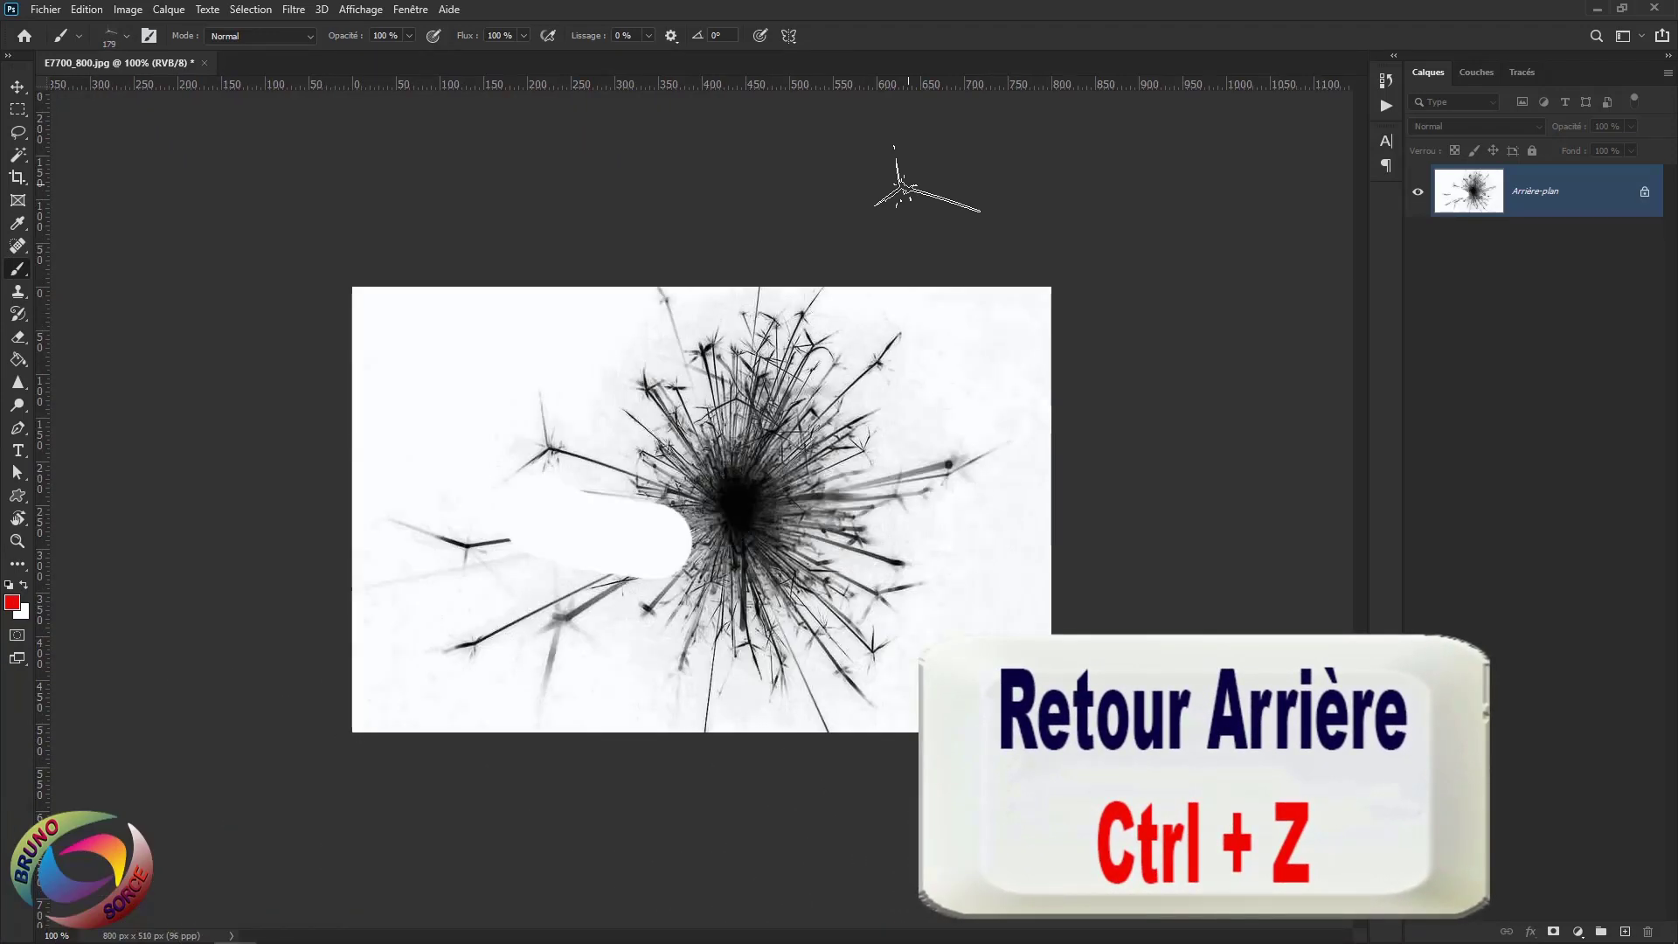
key(ctrl+z)
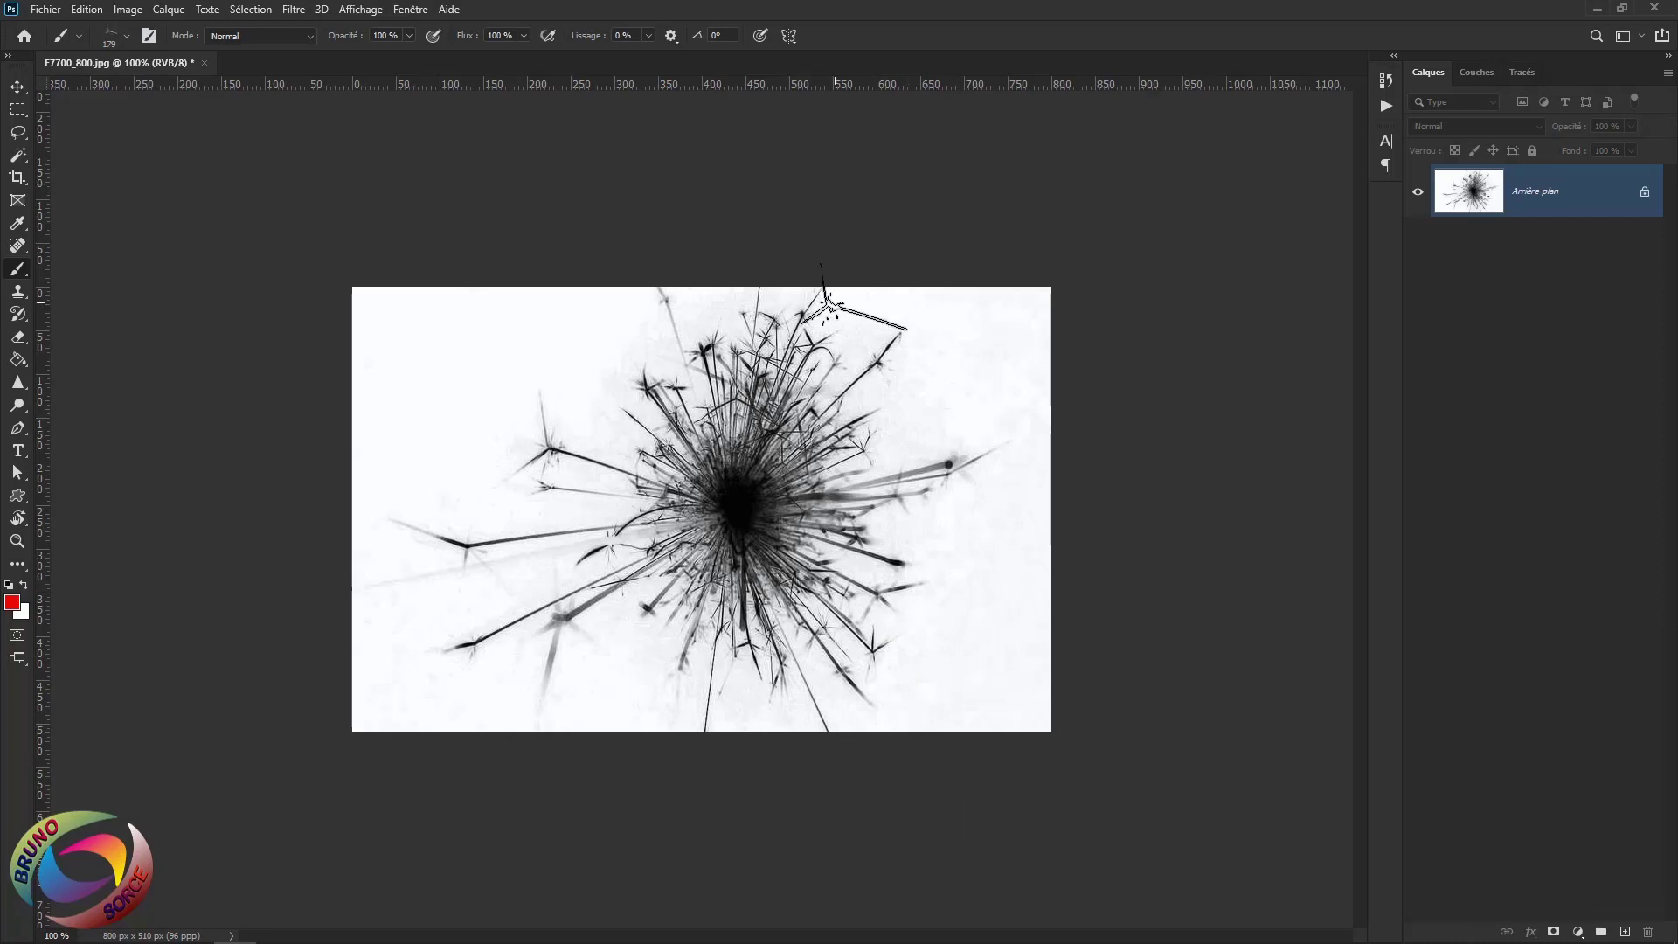
Erase everything except the long spark on the burst's left side and crop the canvas around it to about 286 x 104 px
key(e)
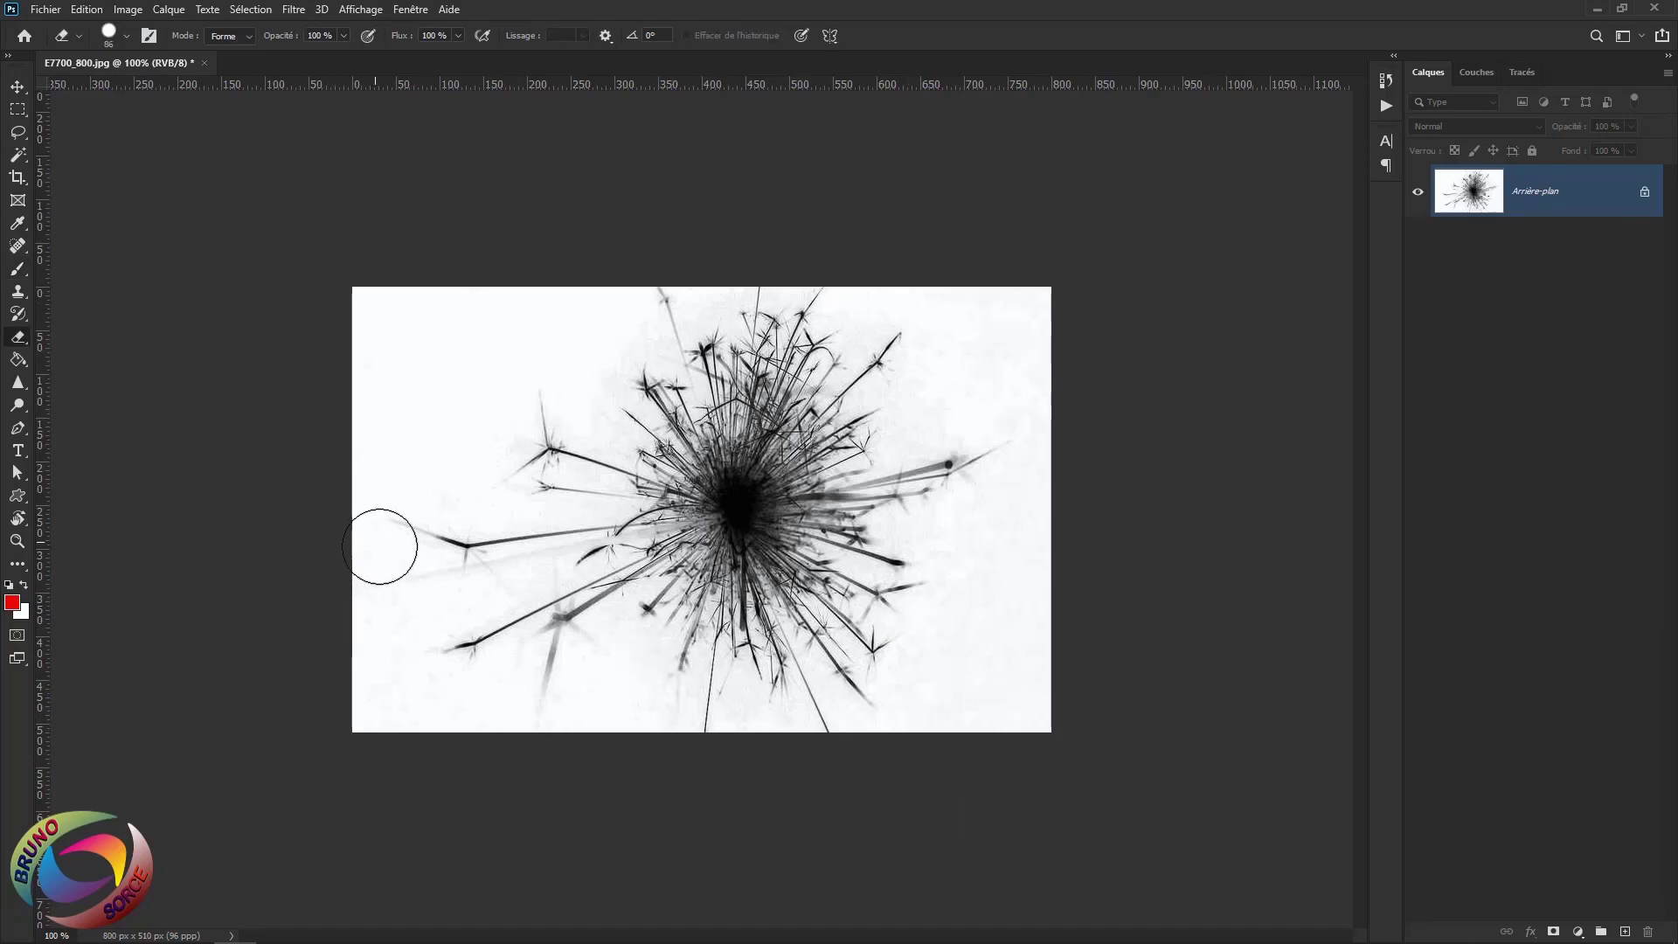
drag(513, 465, 733, 490)
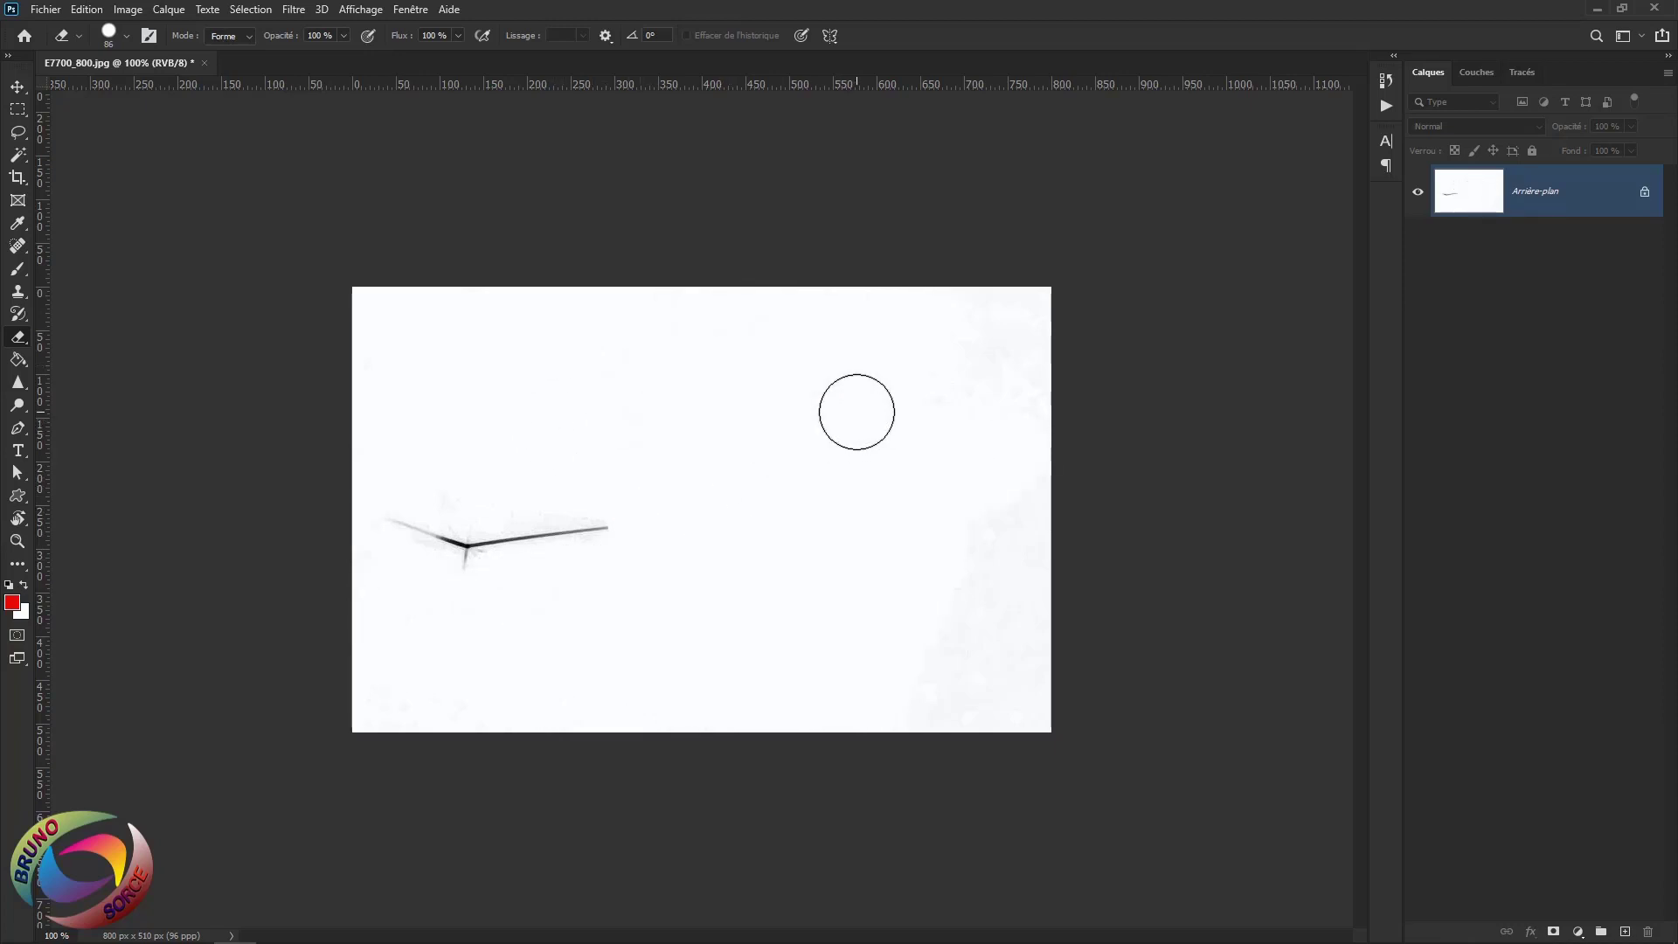
key(c)
drag(1052, 288, 838, 377)
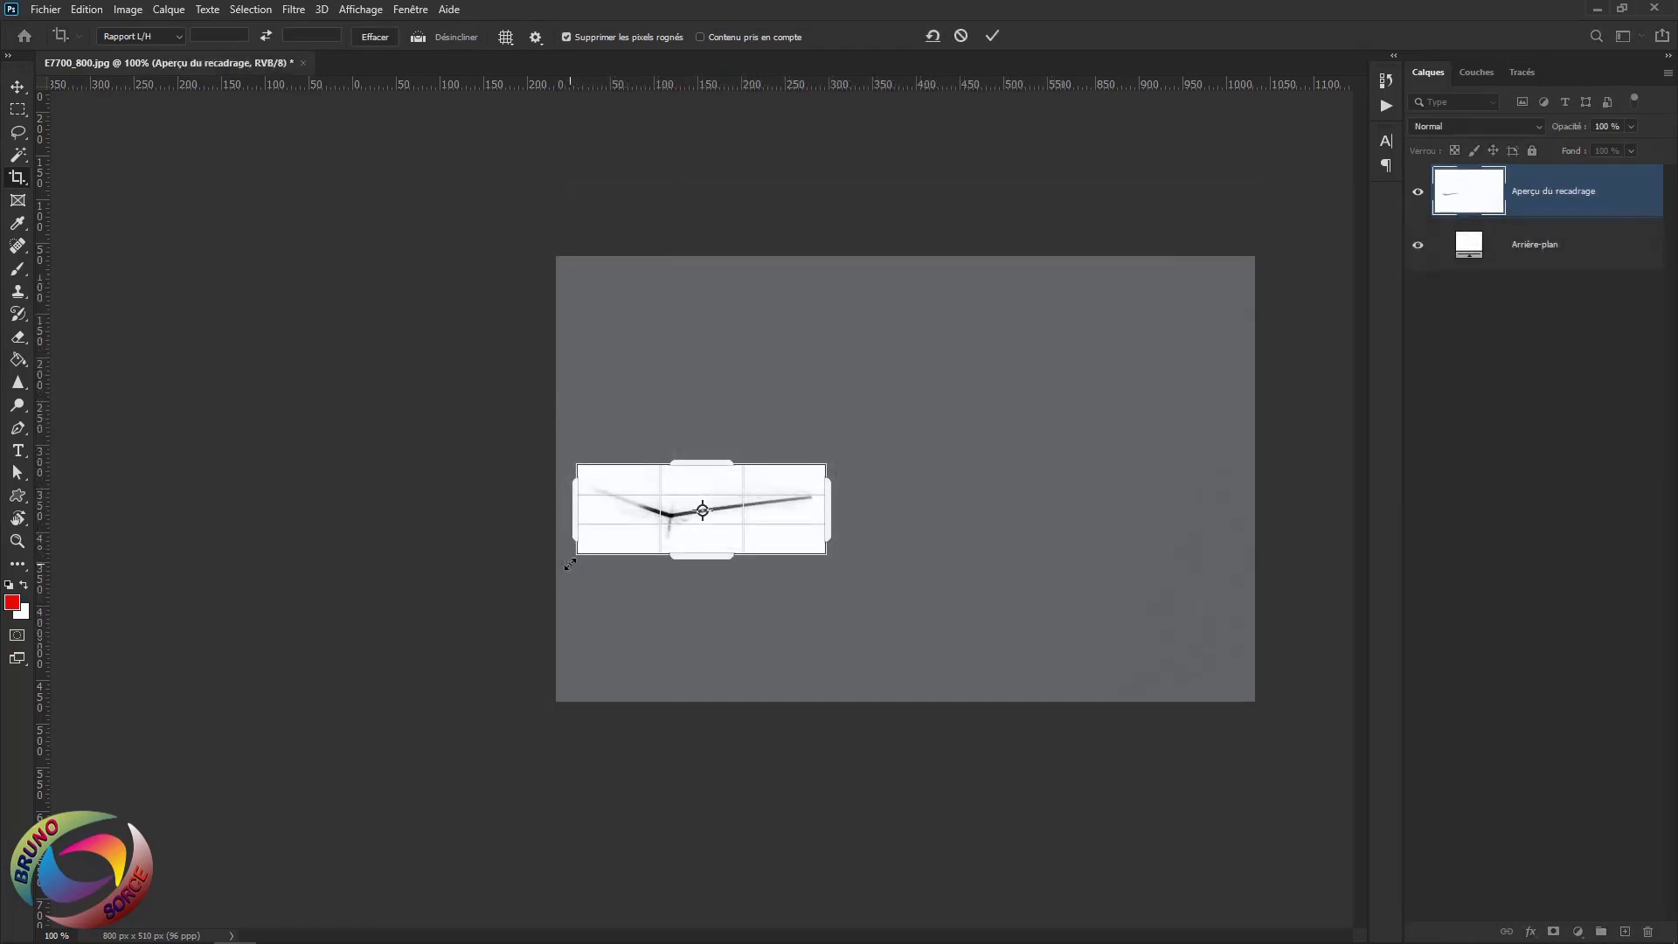
key(Return)
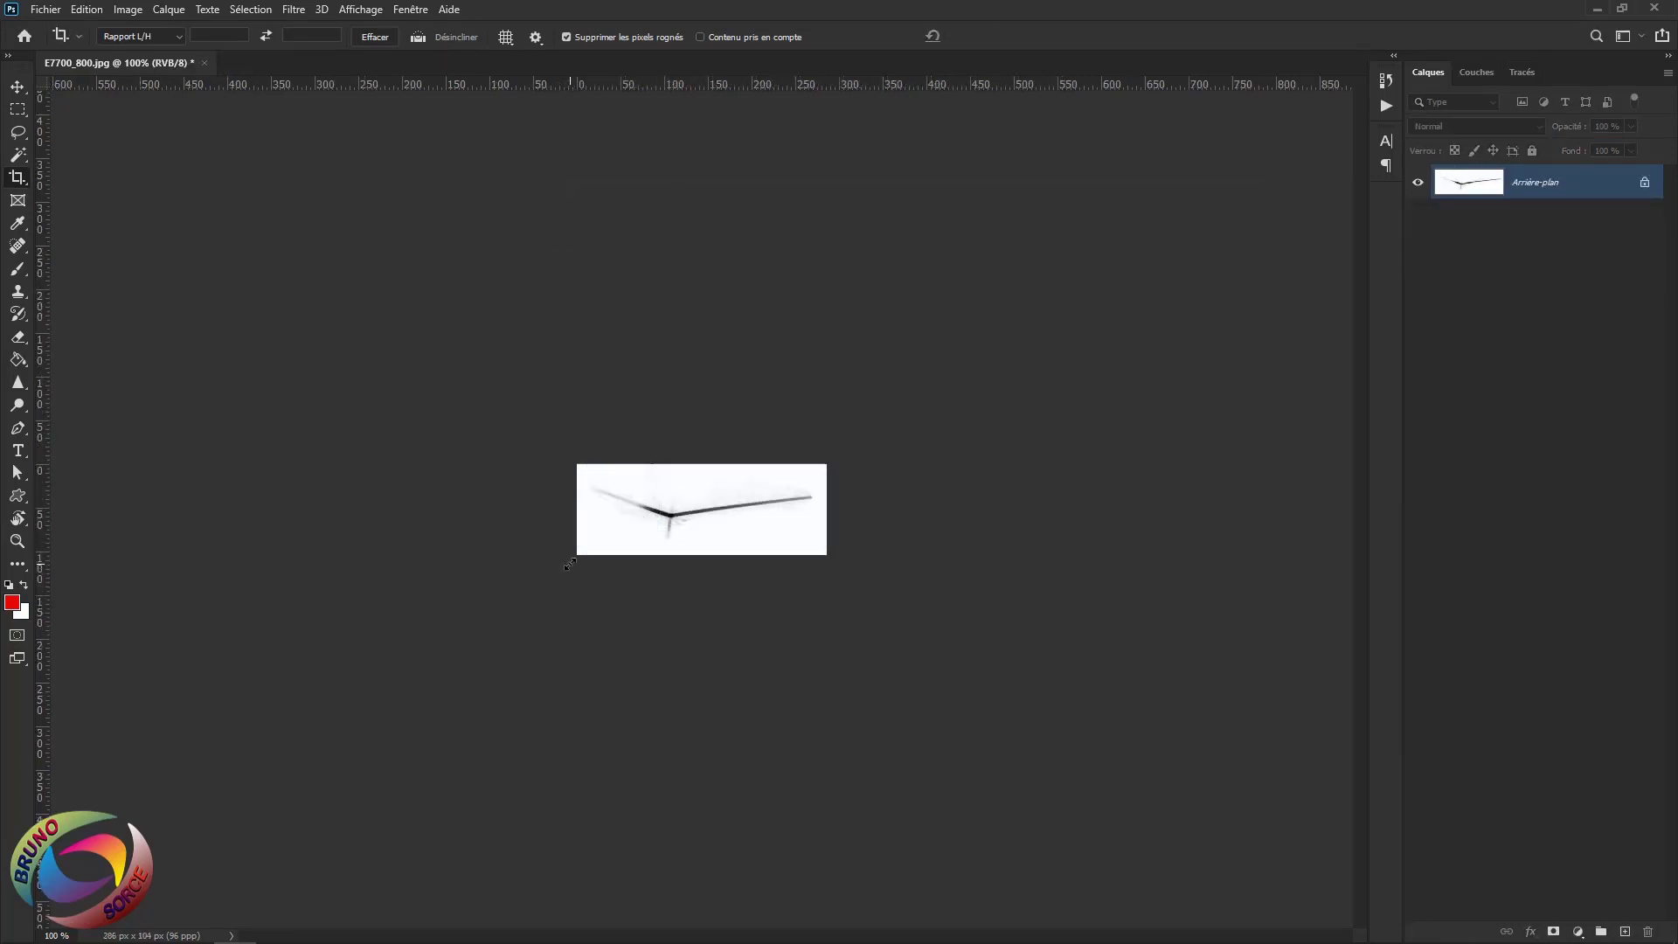
Define a brush preset from the cropped long spark, keeping the name E7700_800.jpg
click(75, 17)
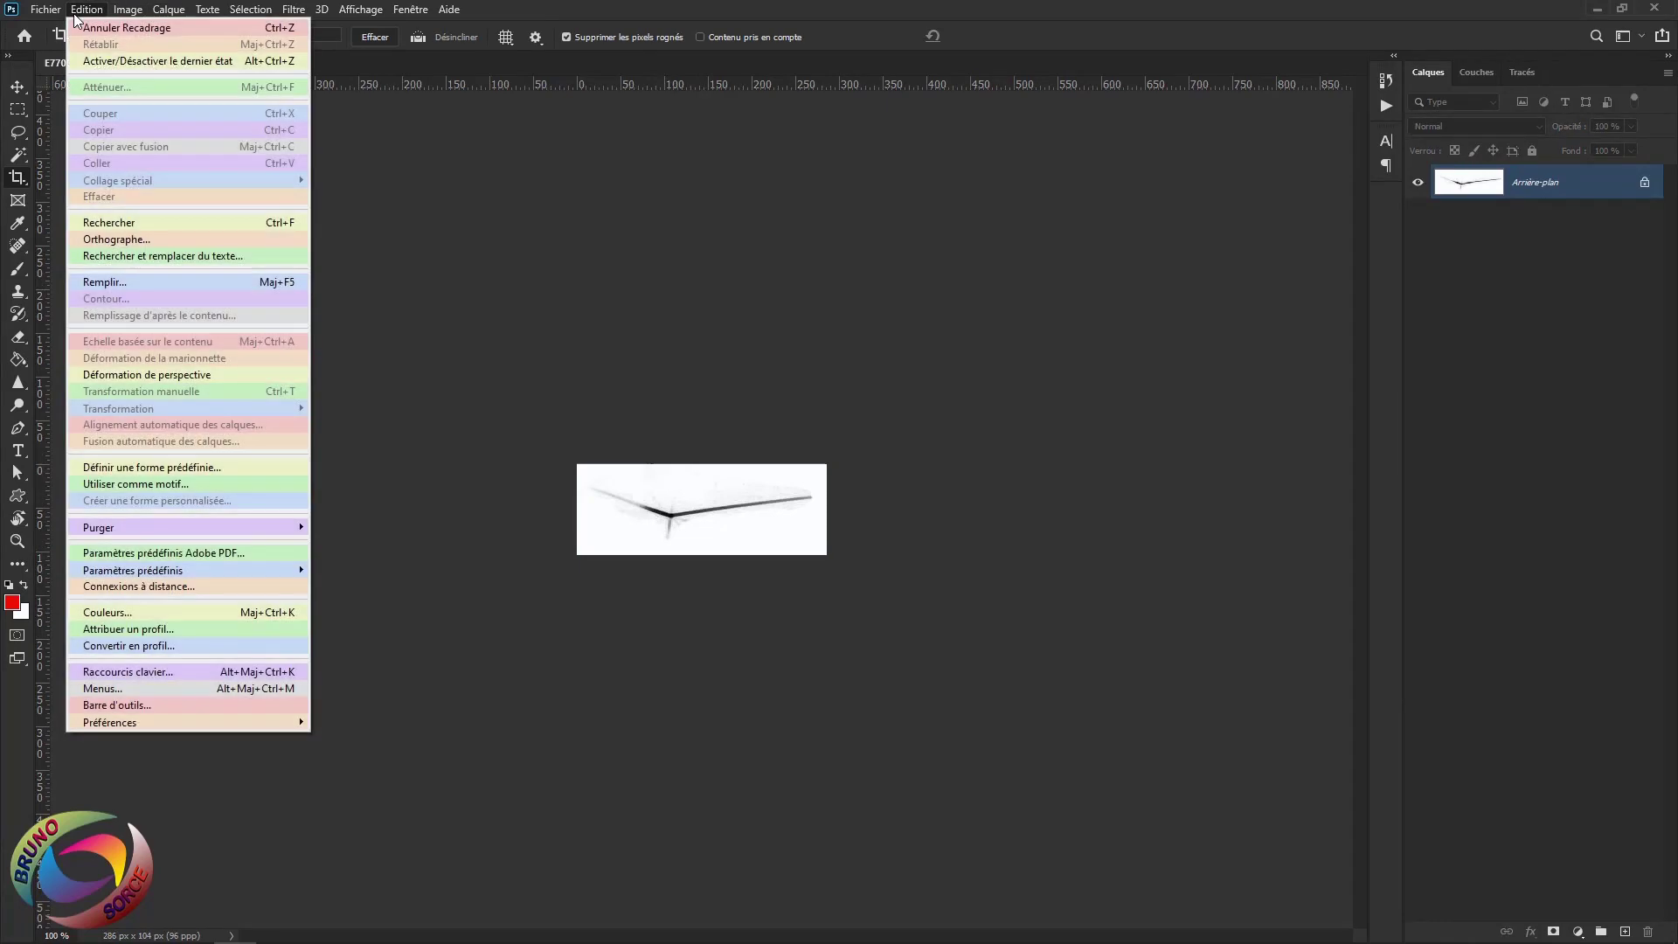
click(107, 469)
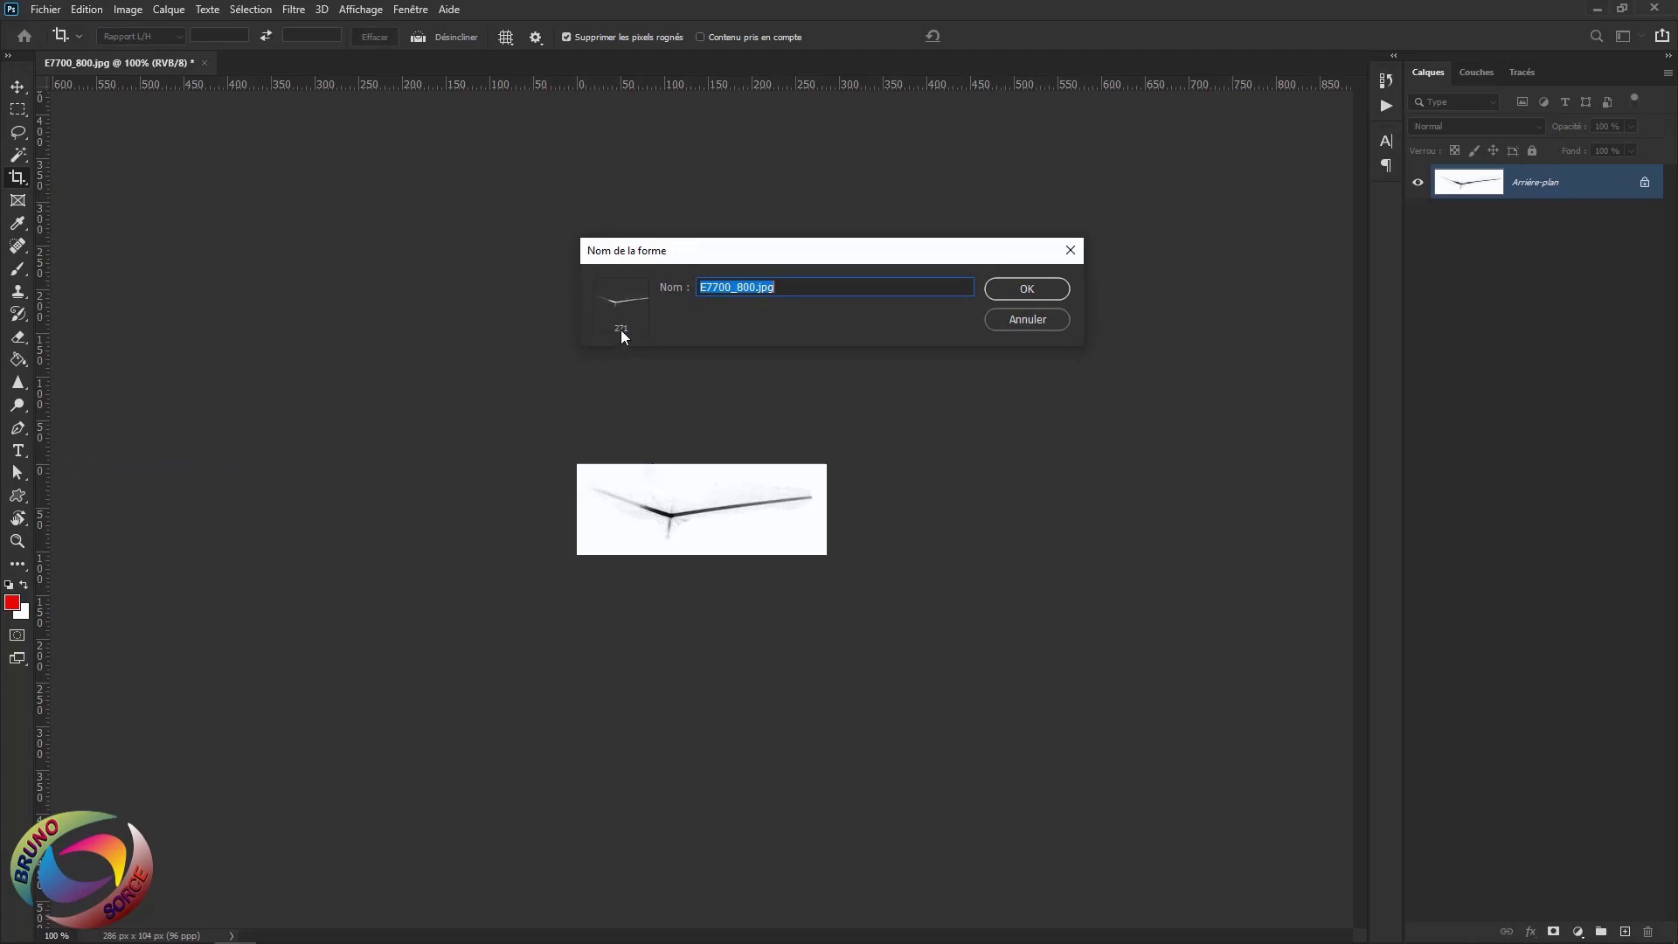
click(1028, 290)
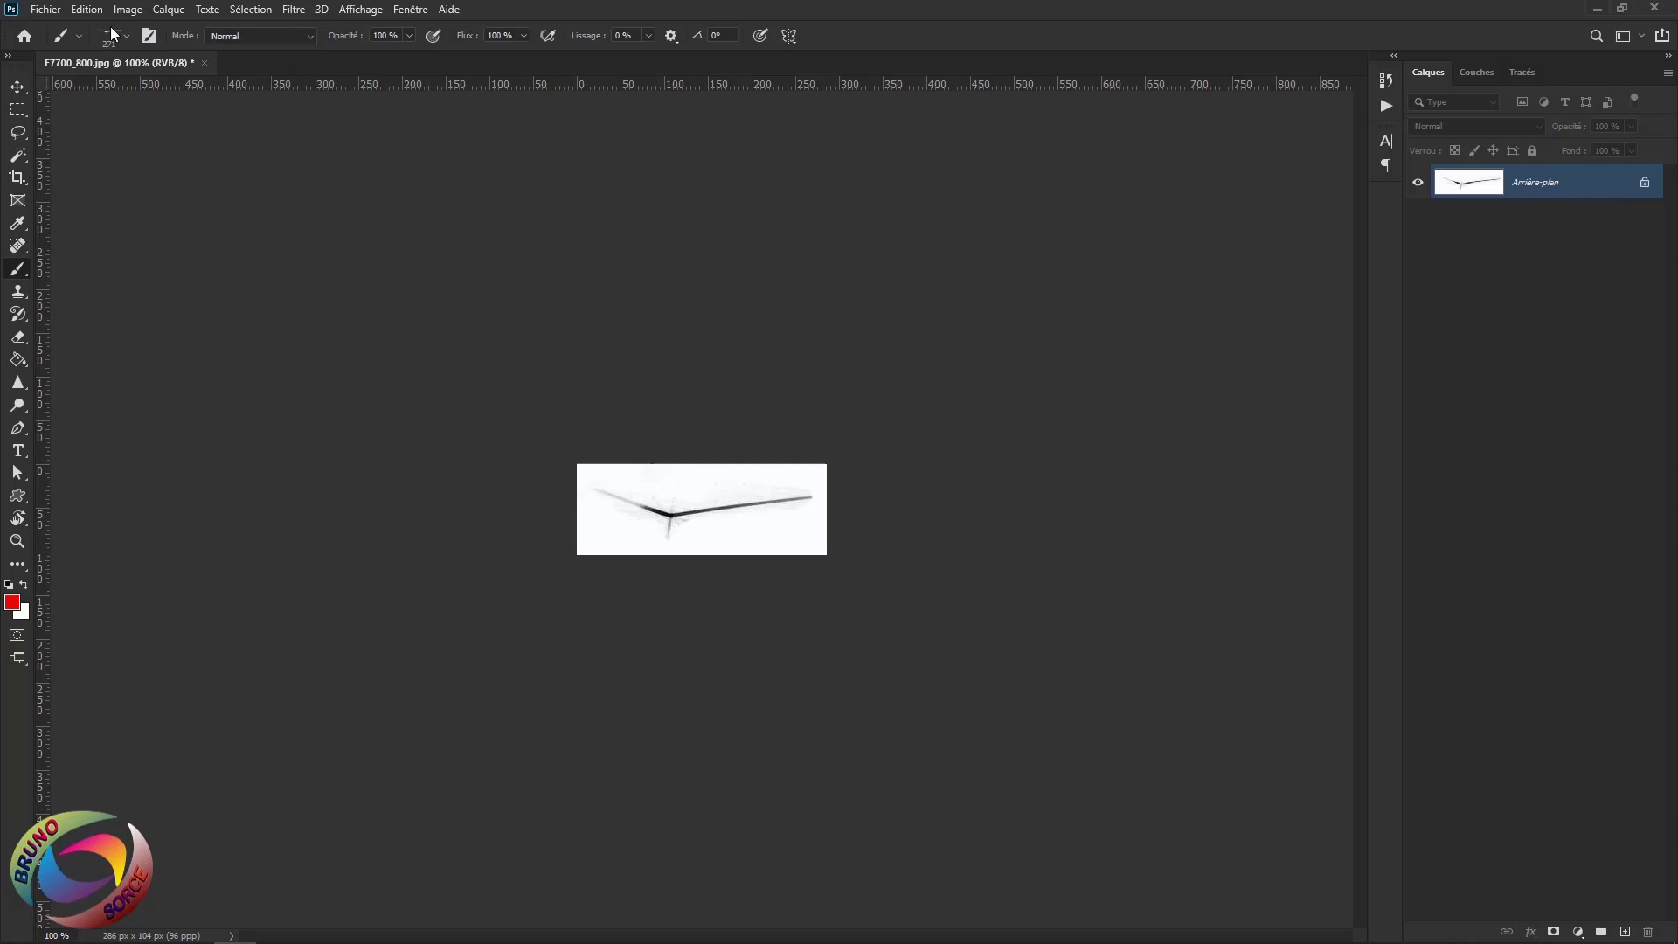
Select all seven new sparkler brushes together in the brush picker: 2340, 546, 412, 673, 800, 179 and 271
click(112, 37)
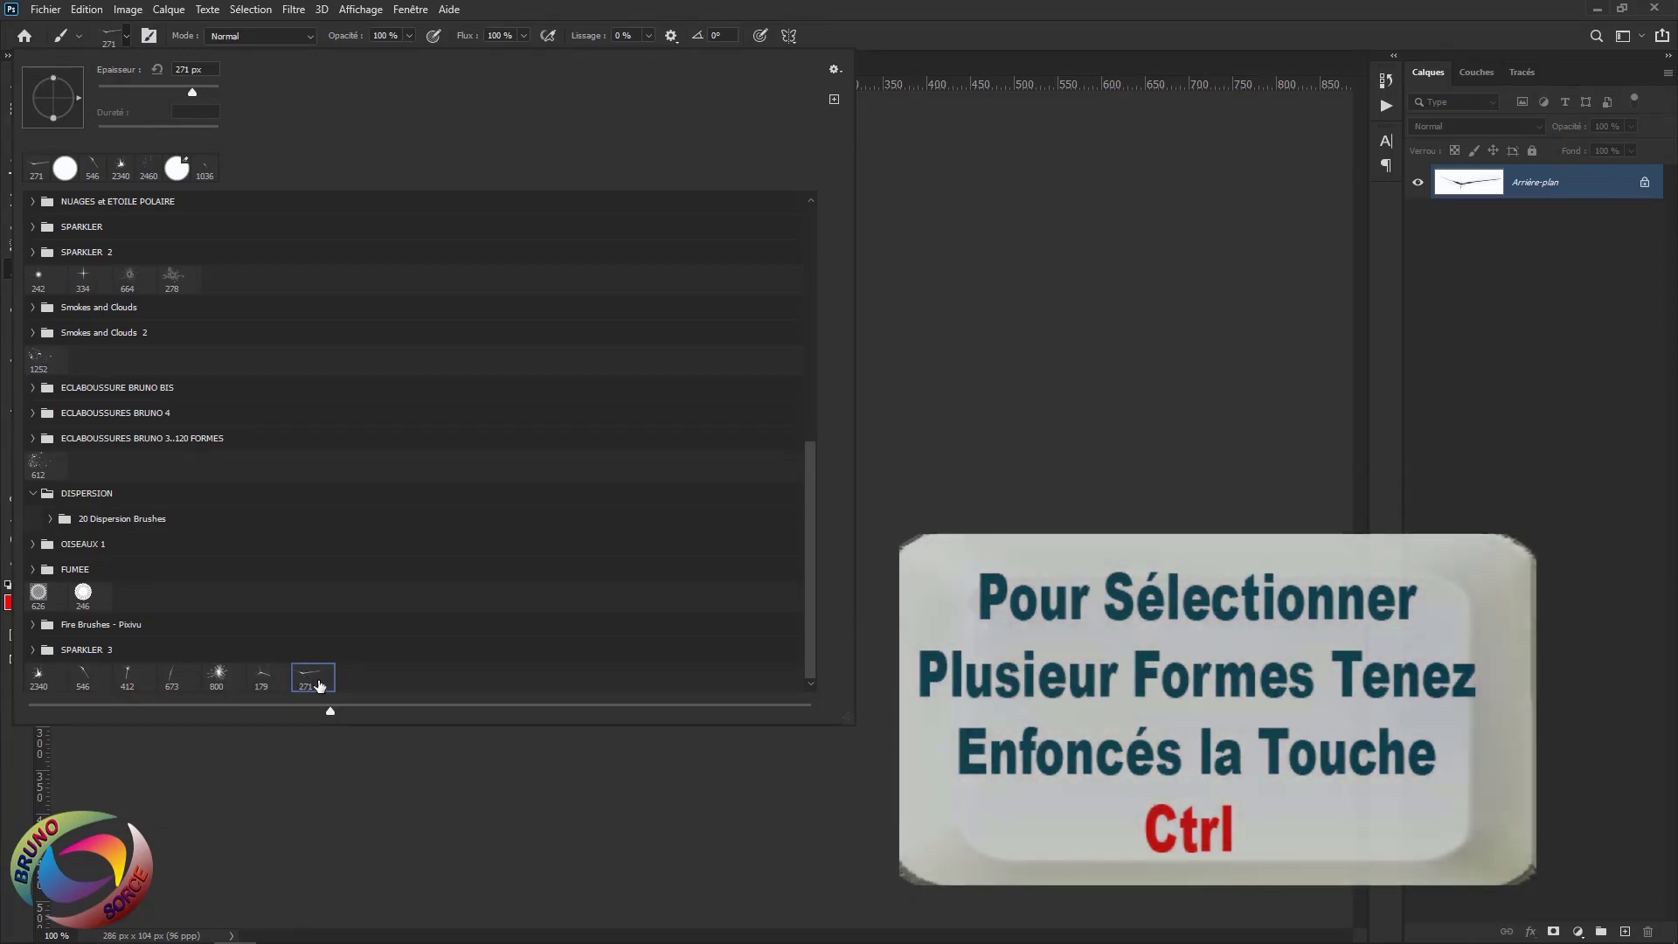
ctrl+click(264, 679)
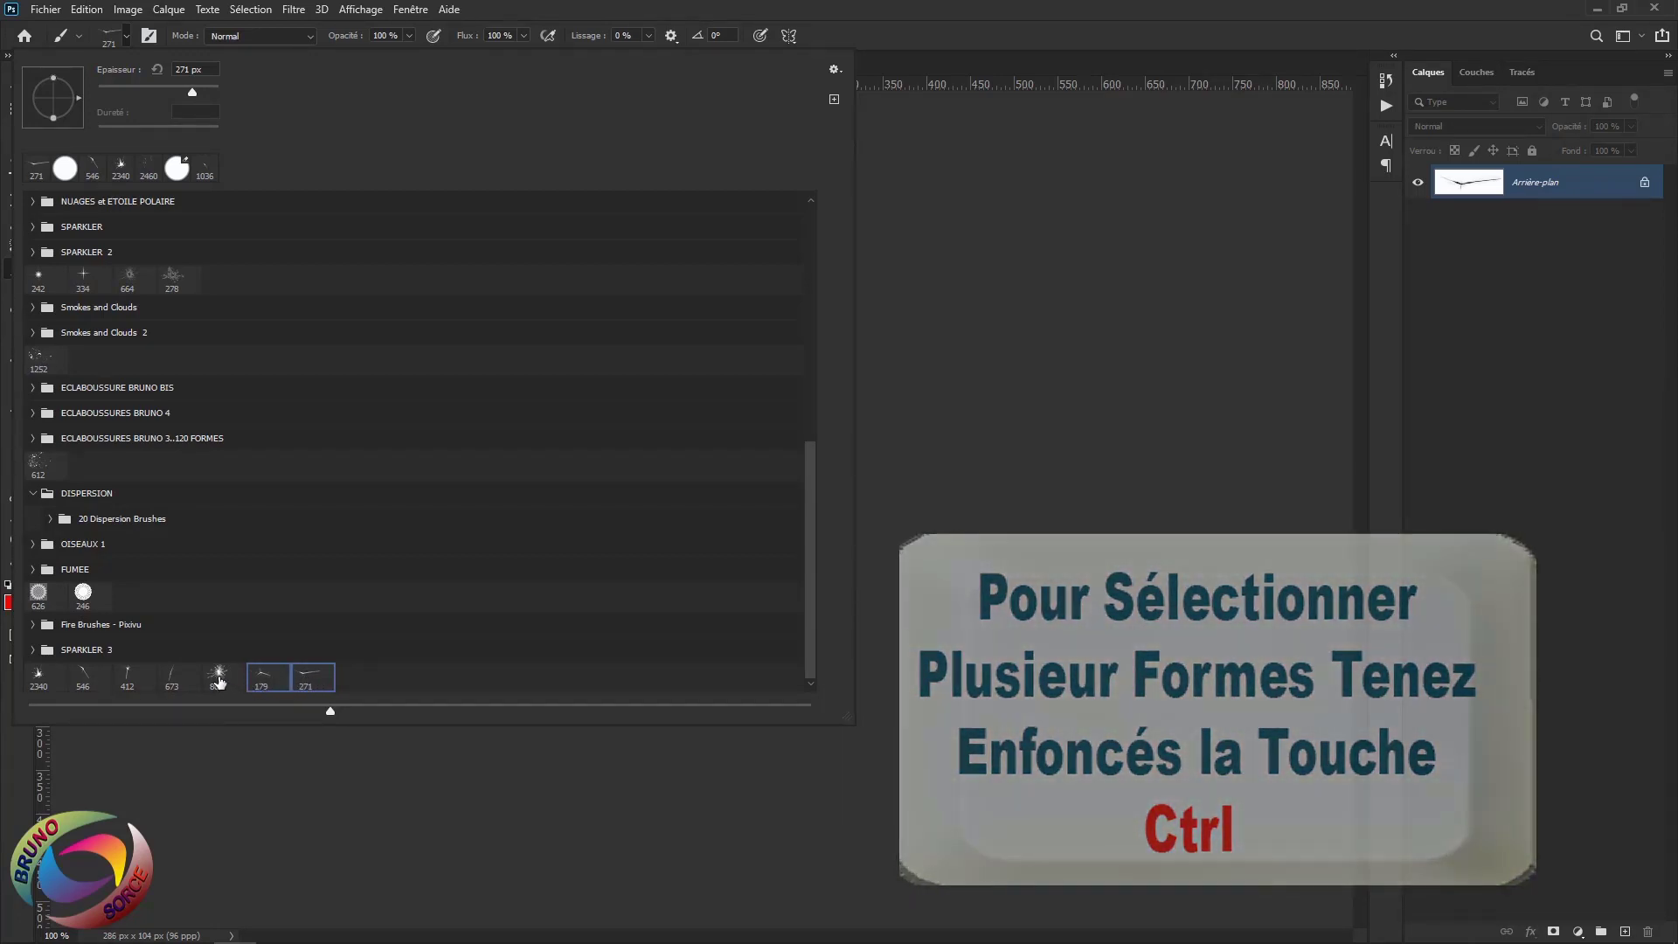
ctrl+click(219, 679)
ctrl+click(172, 678)
ctrl+click(128, 679)
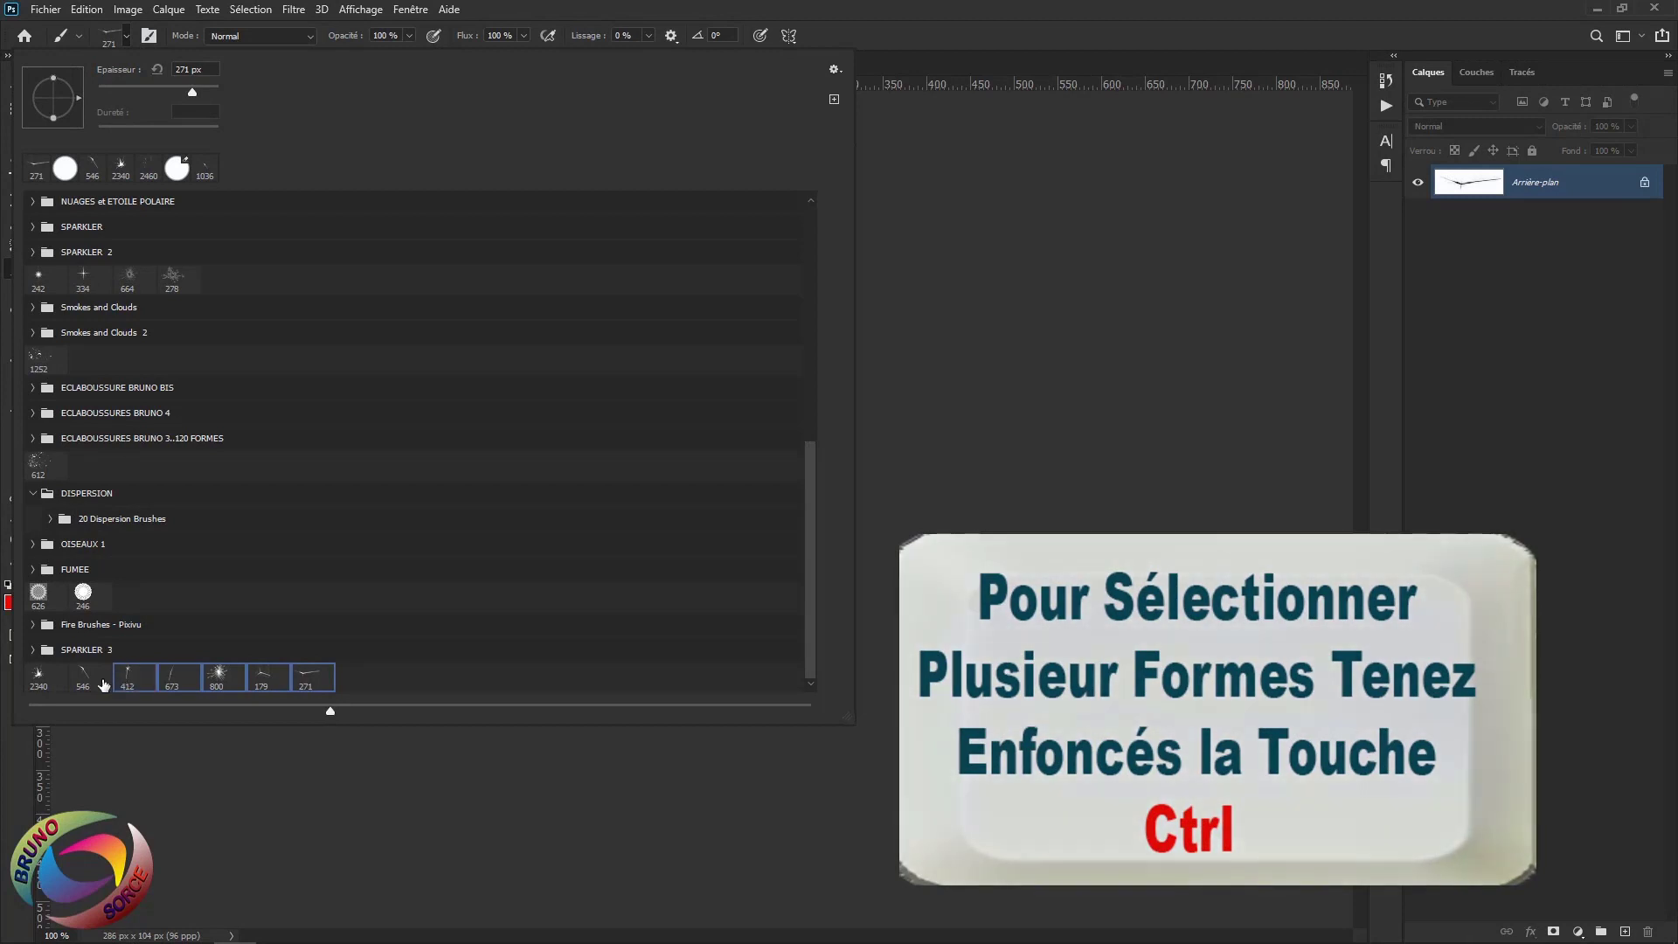
ctrl+click(83, 679)
ctrl+click(39, 679)
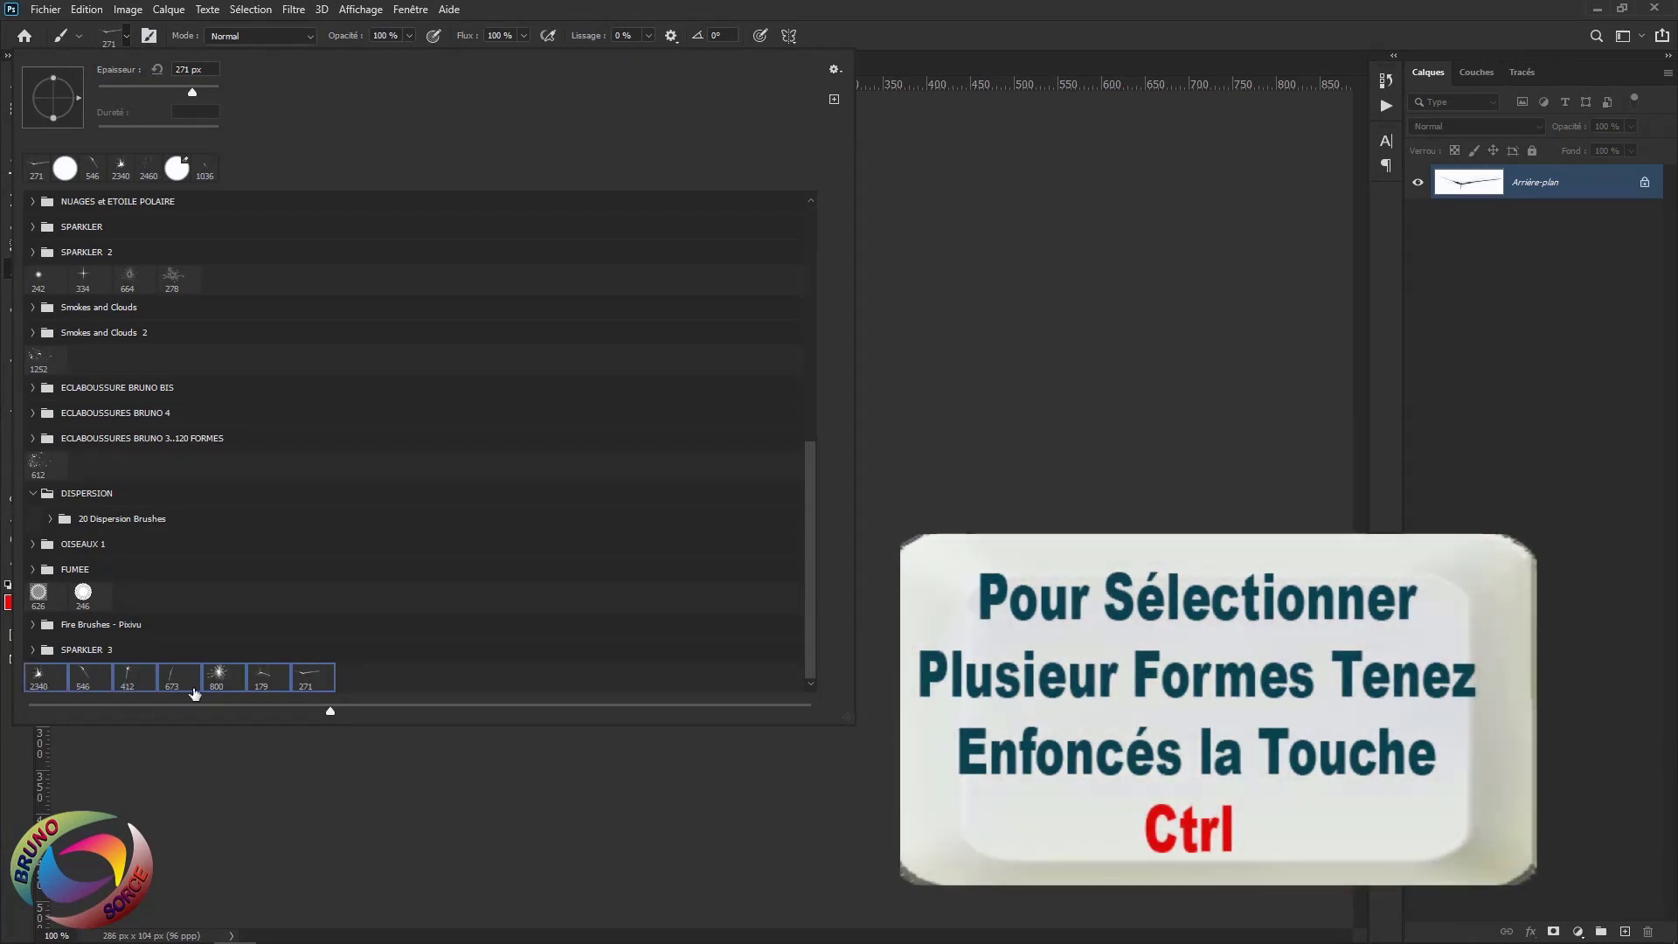
Begin exporting the selected brushes to an ABR file and cancel the save
click(834, 69)
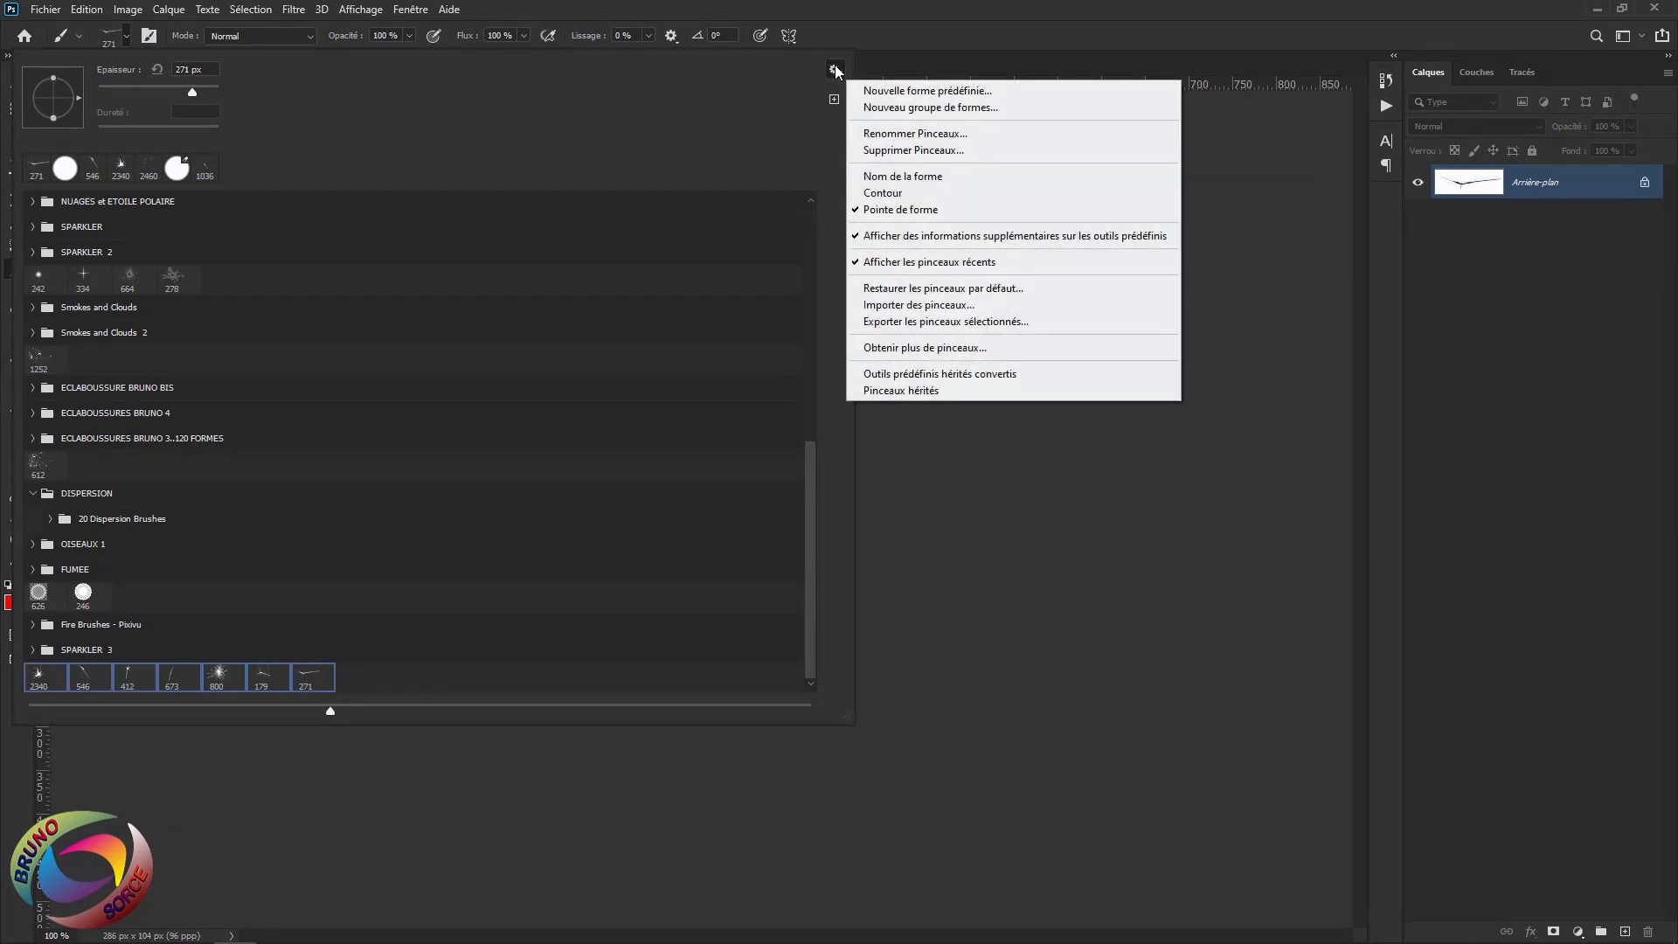
click(915, 322)
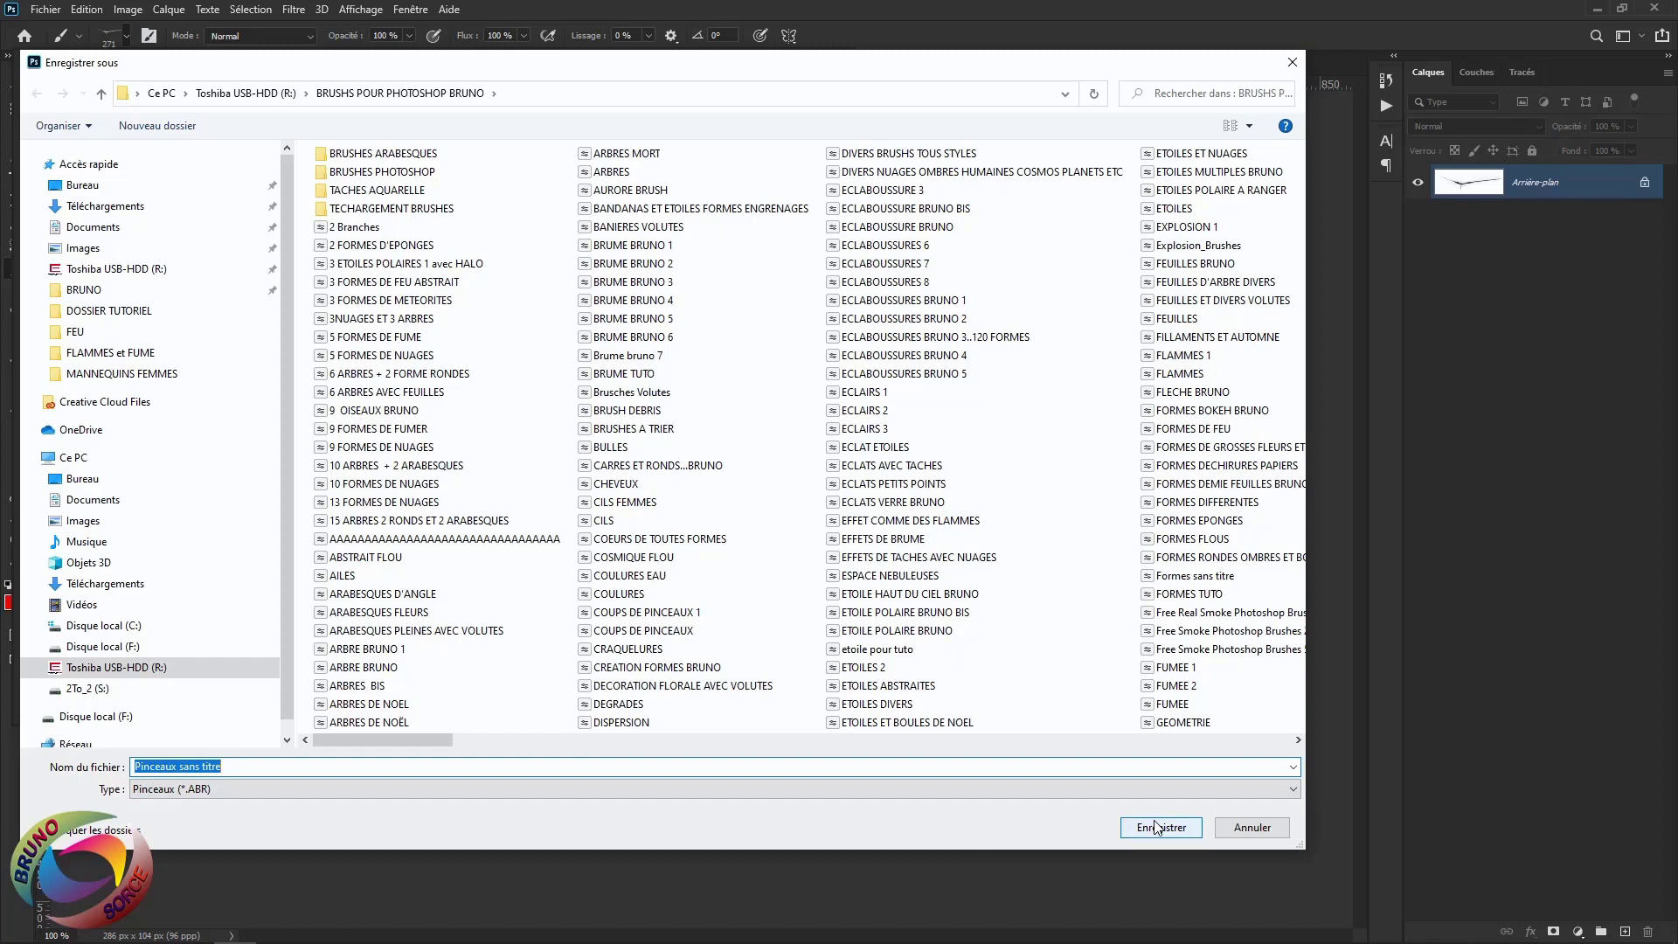
click(1254, 830)
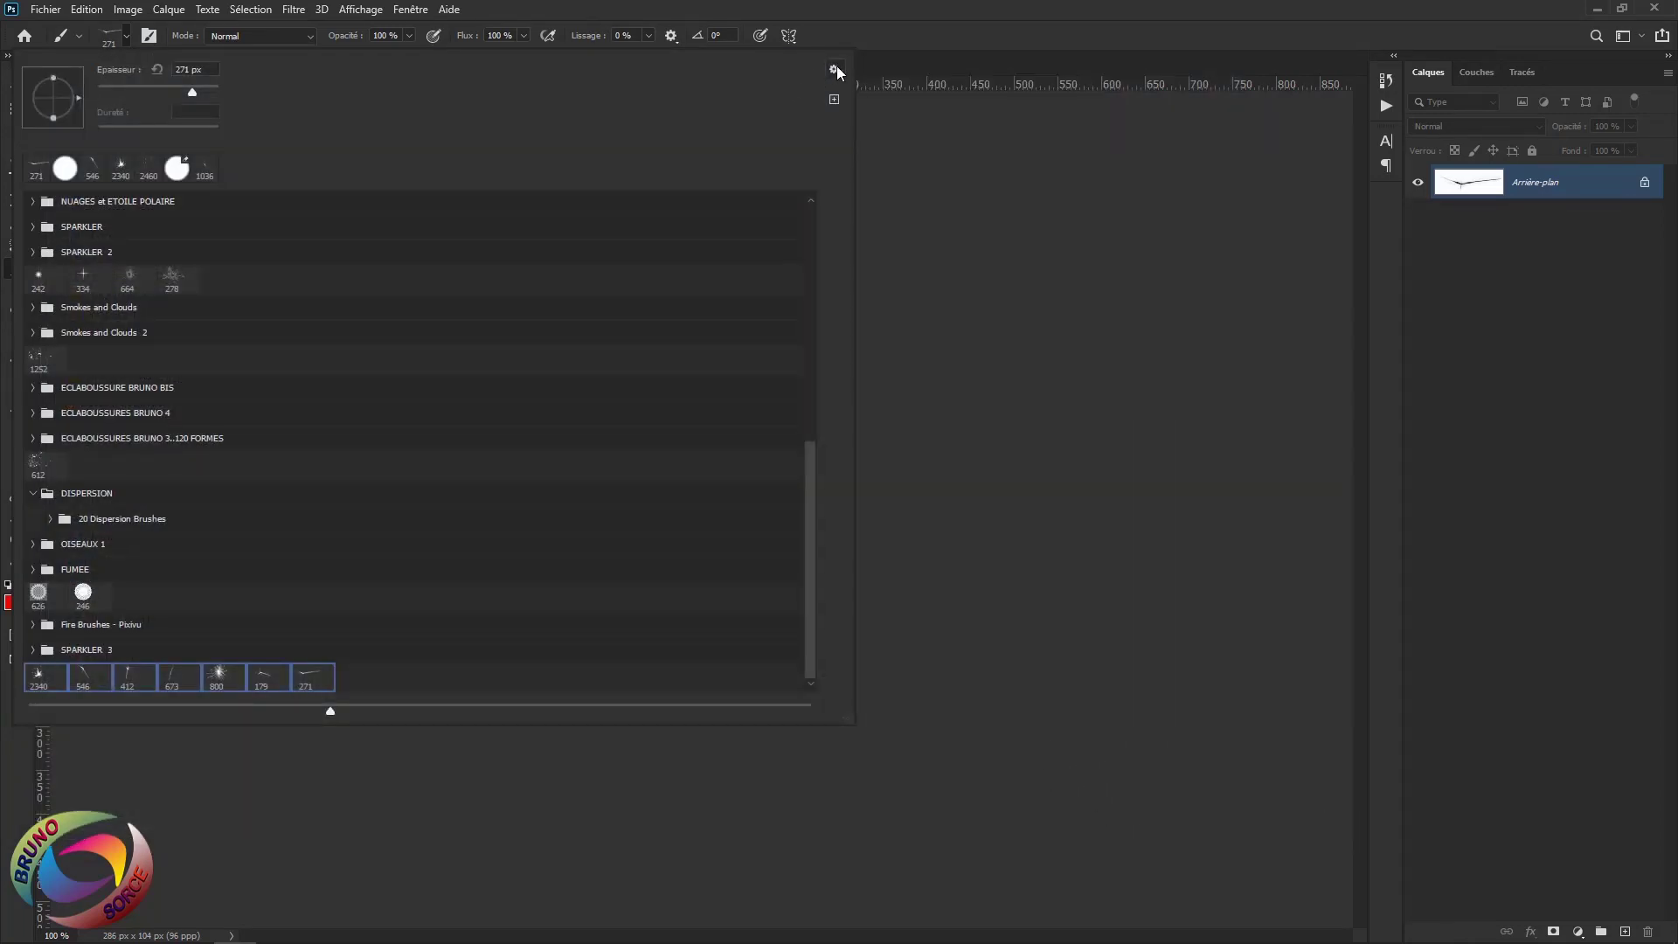
Browse the saved ABR brush files available for import
click(835, 68)
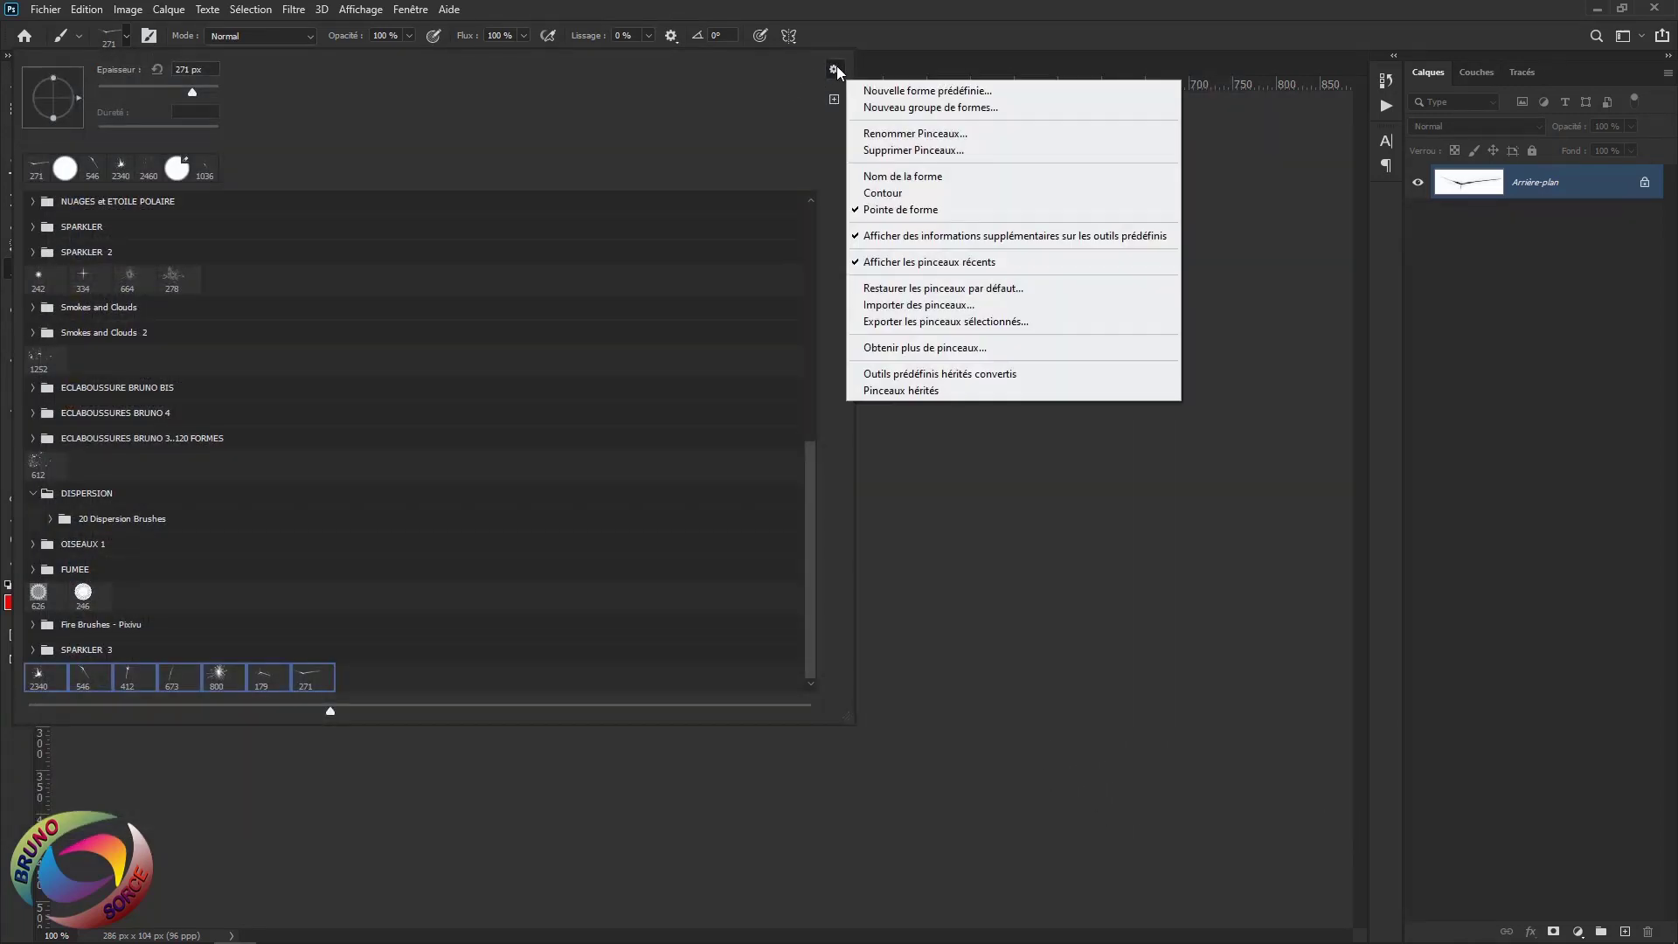
click(870, 305)
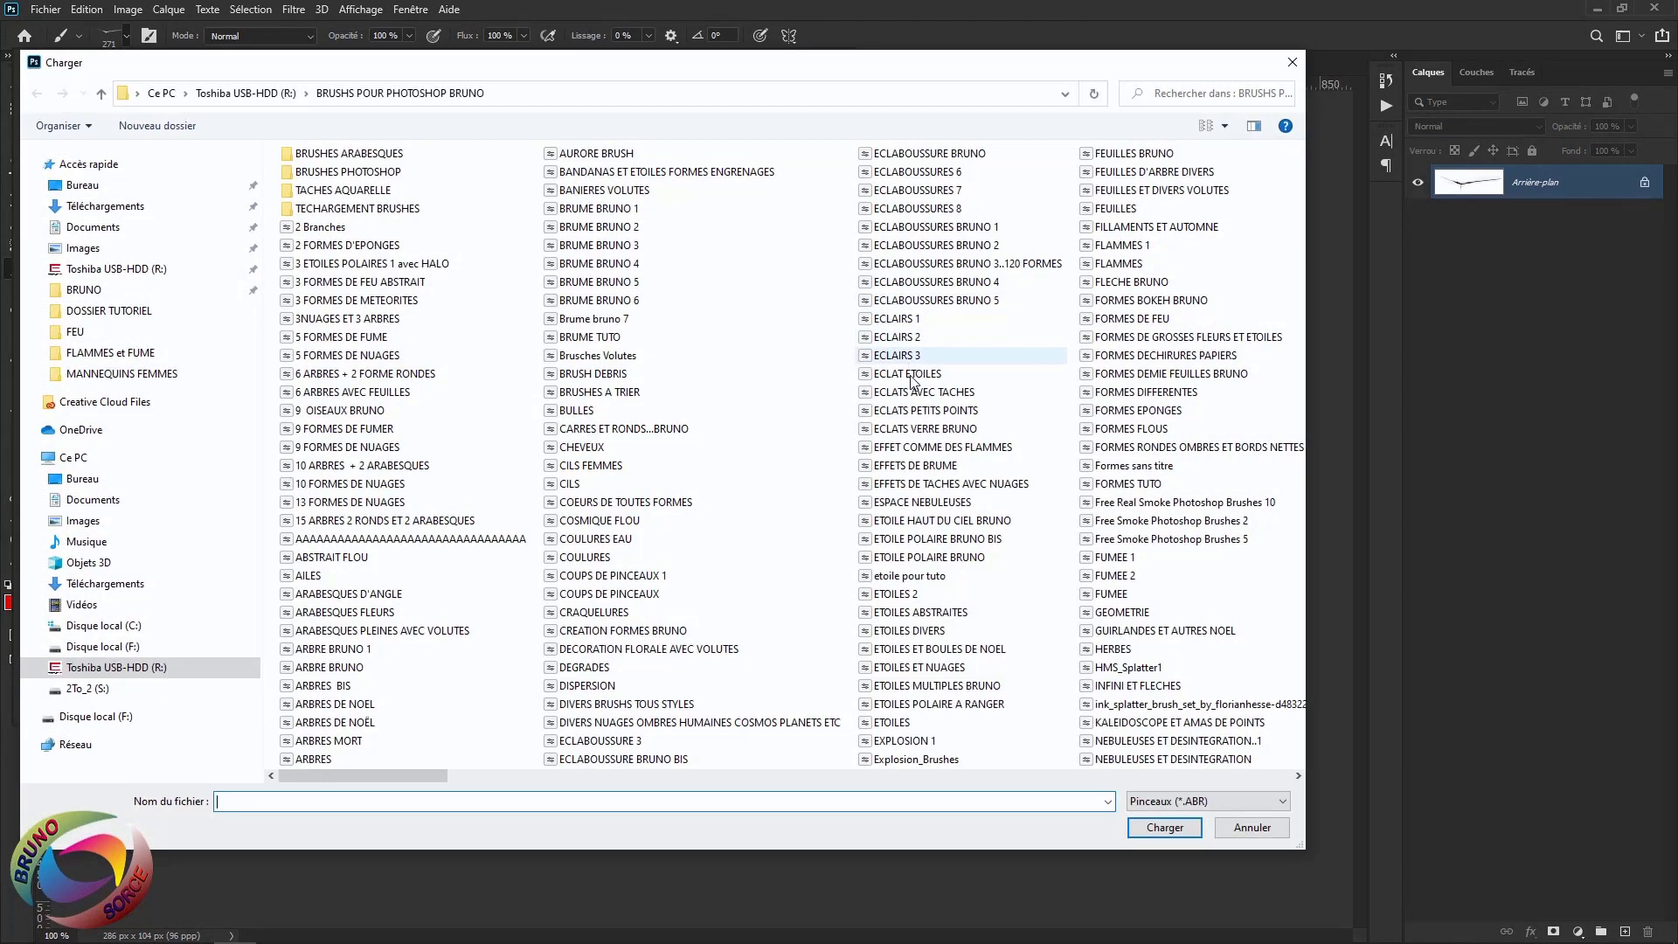
double_click(584, 685)
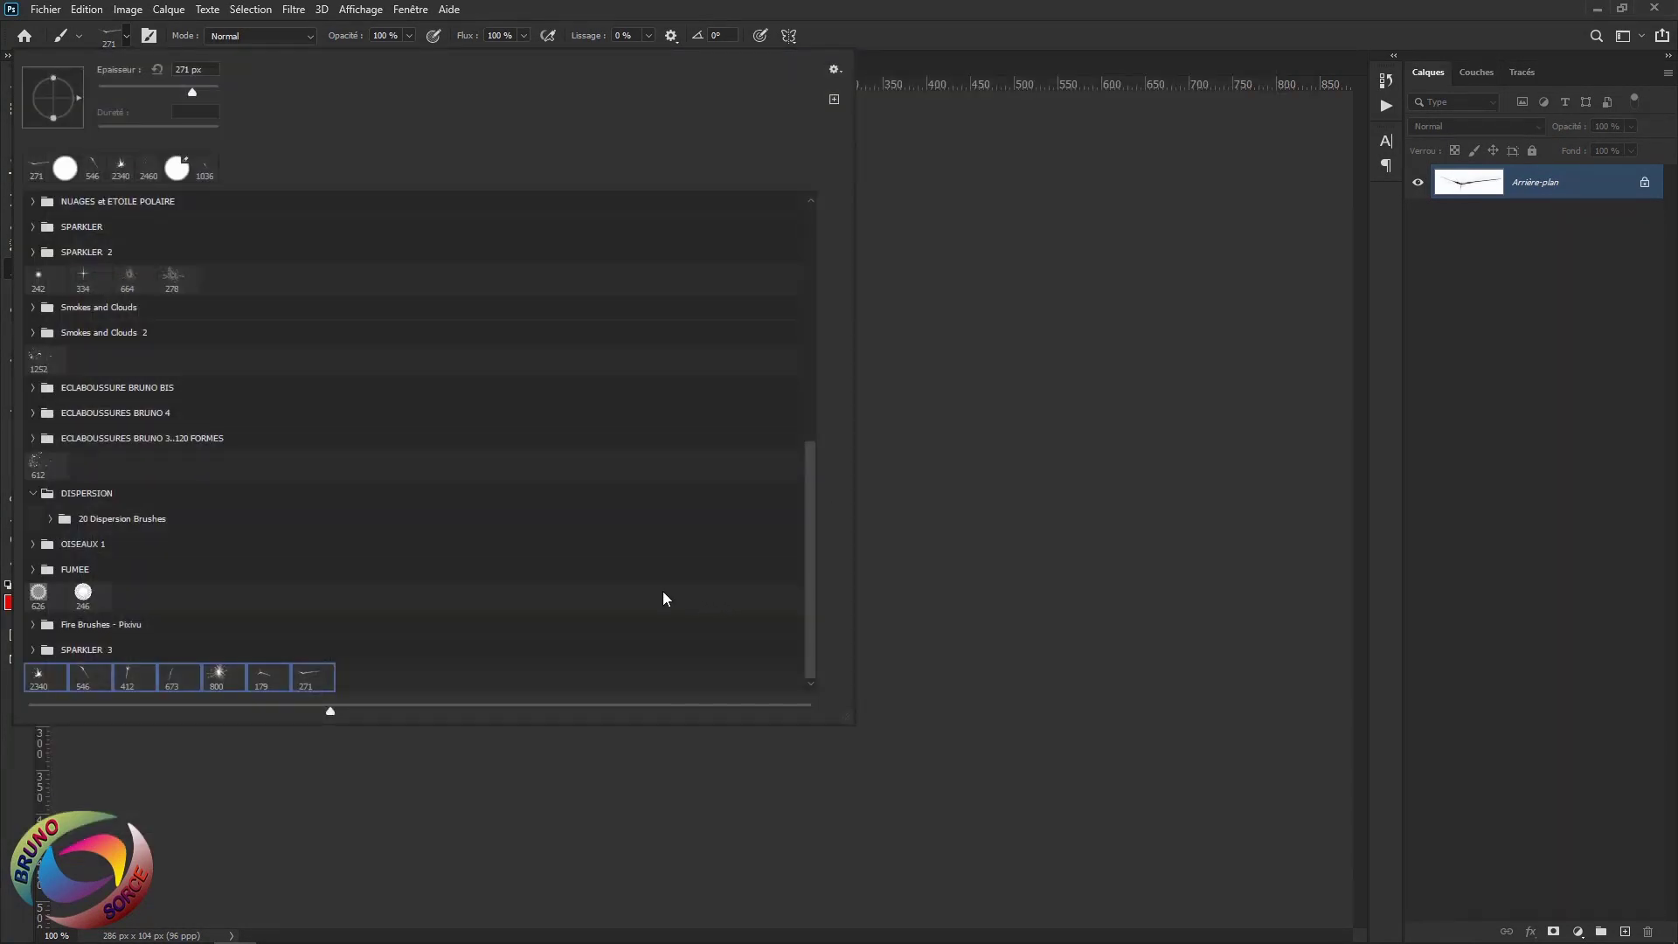
Check the rename and delete options for the seven selected brushes and for the 271 px brush on its own
right_click(317, 677)
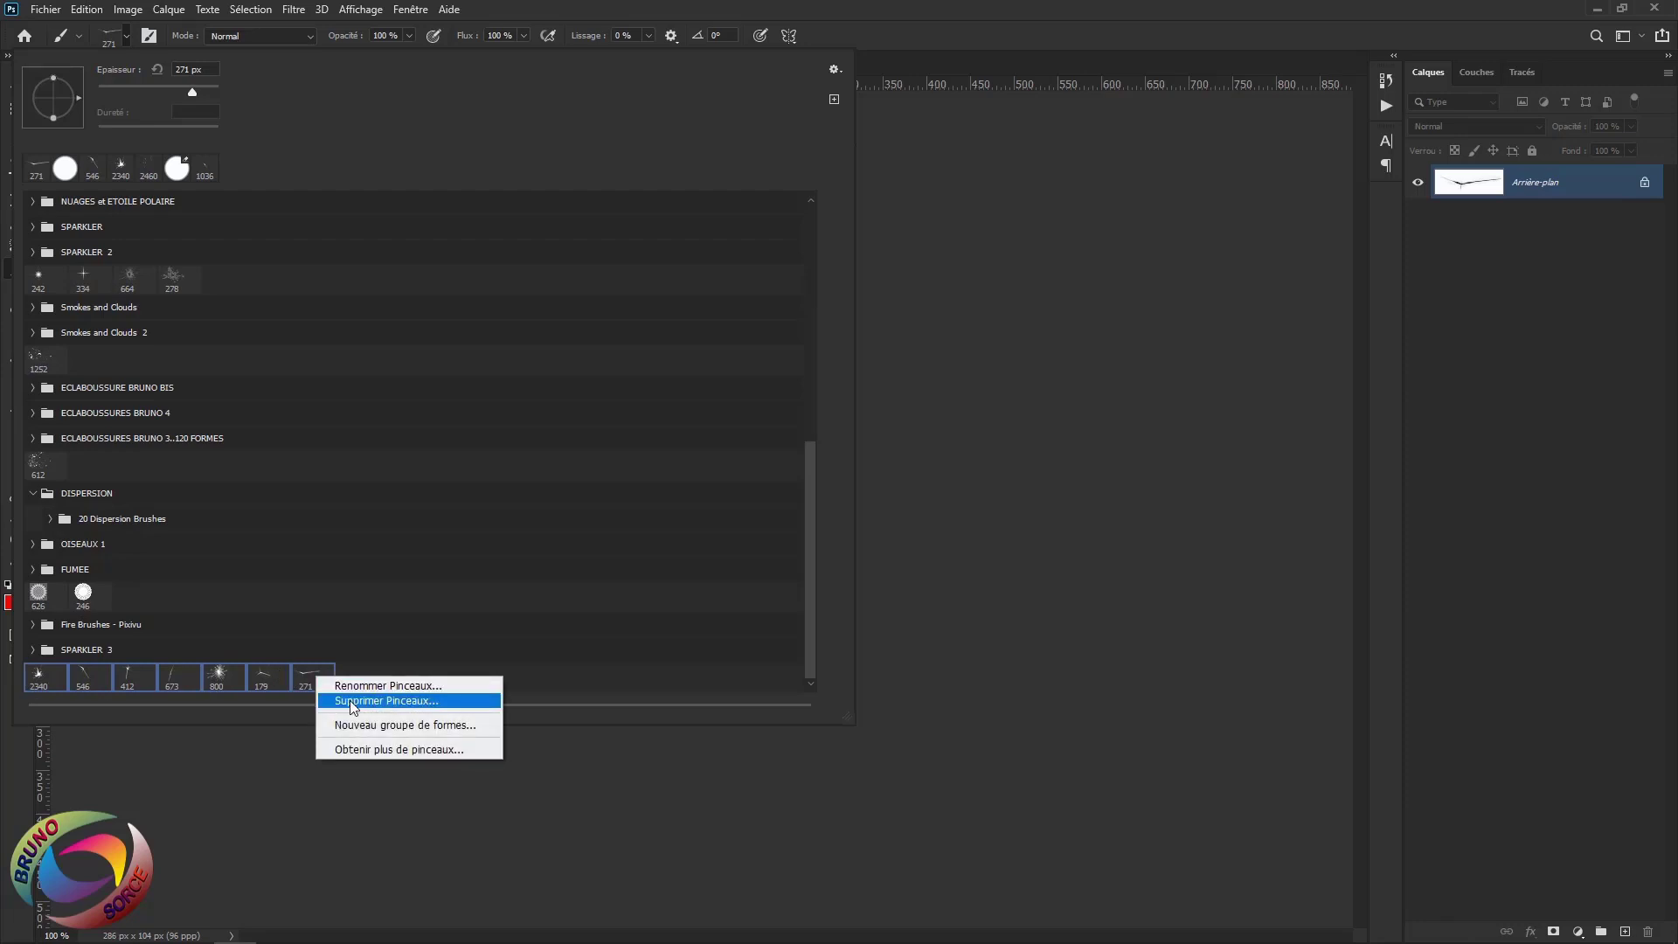
click(569, 687)
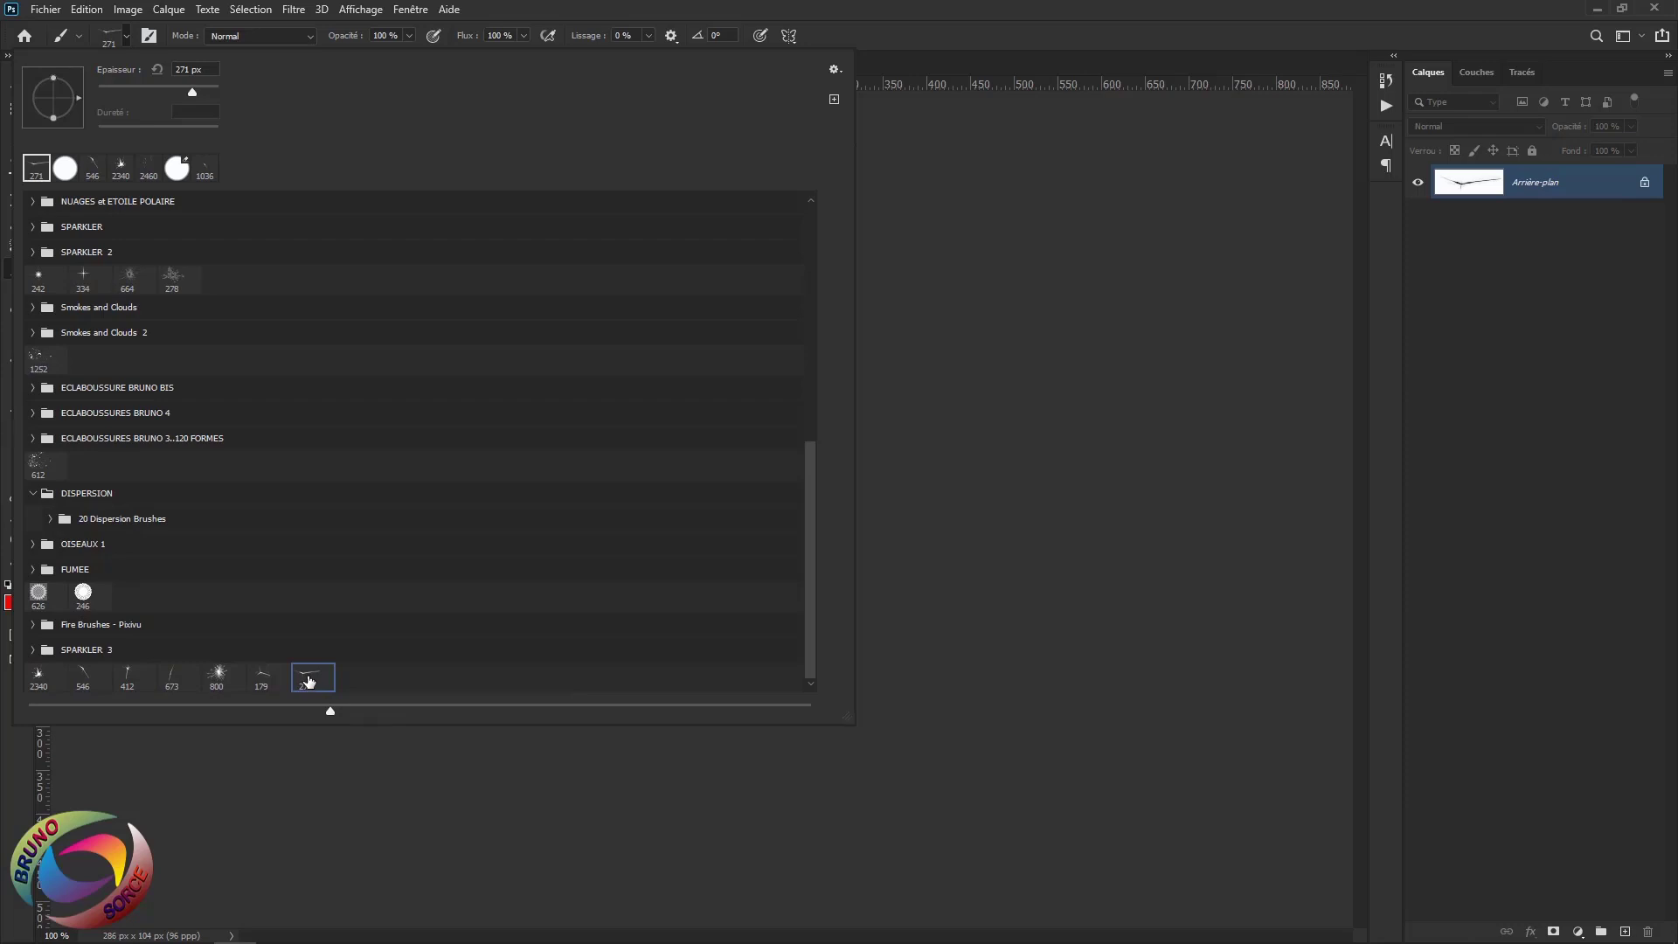
right_click(308, 681)
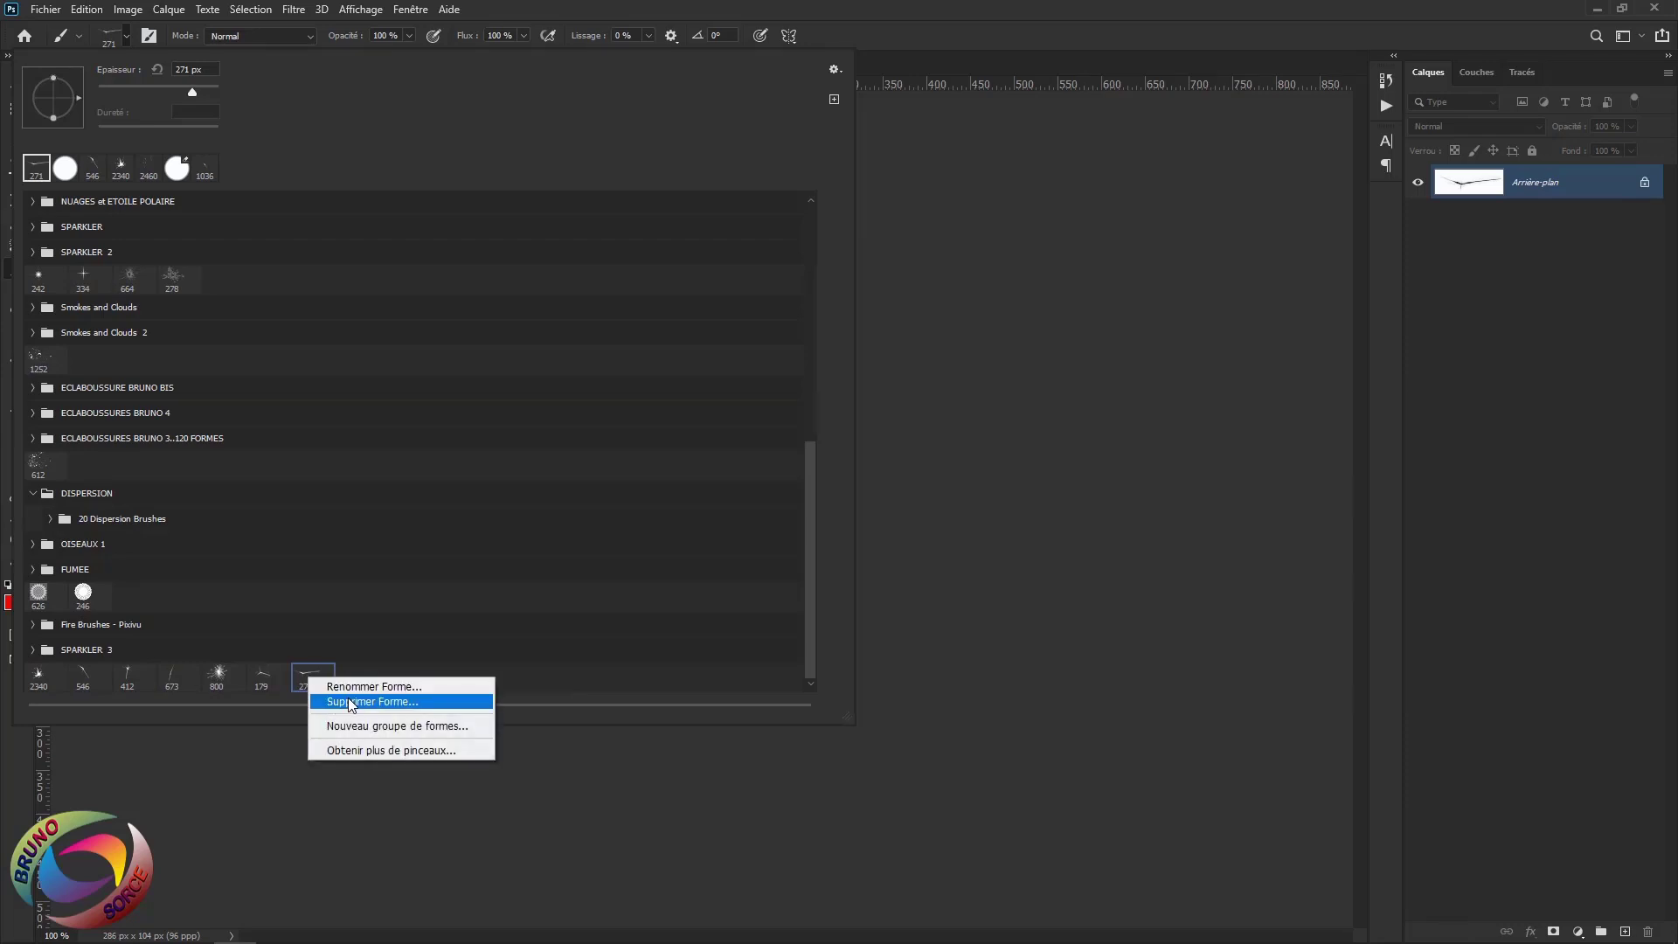
click(1006, 416)
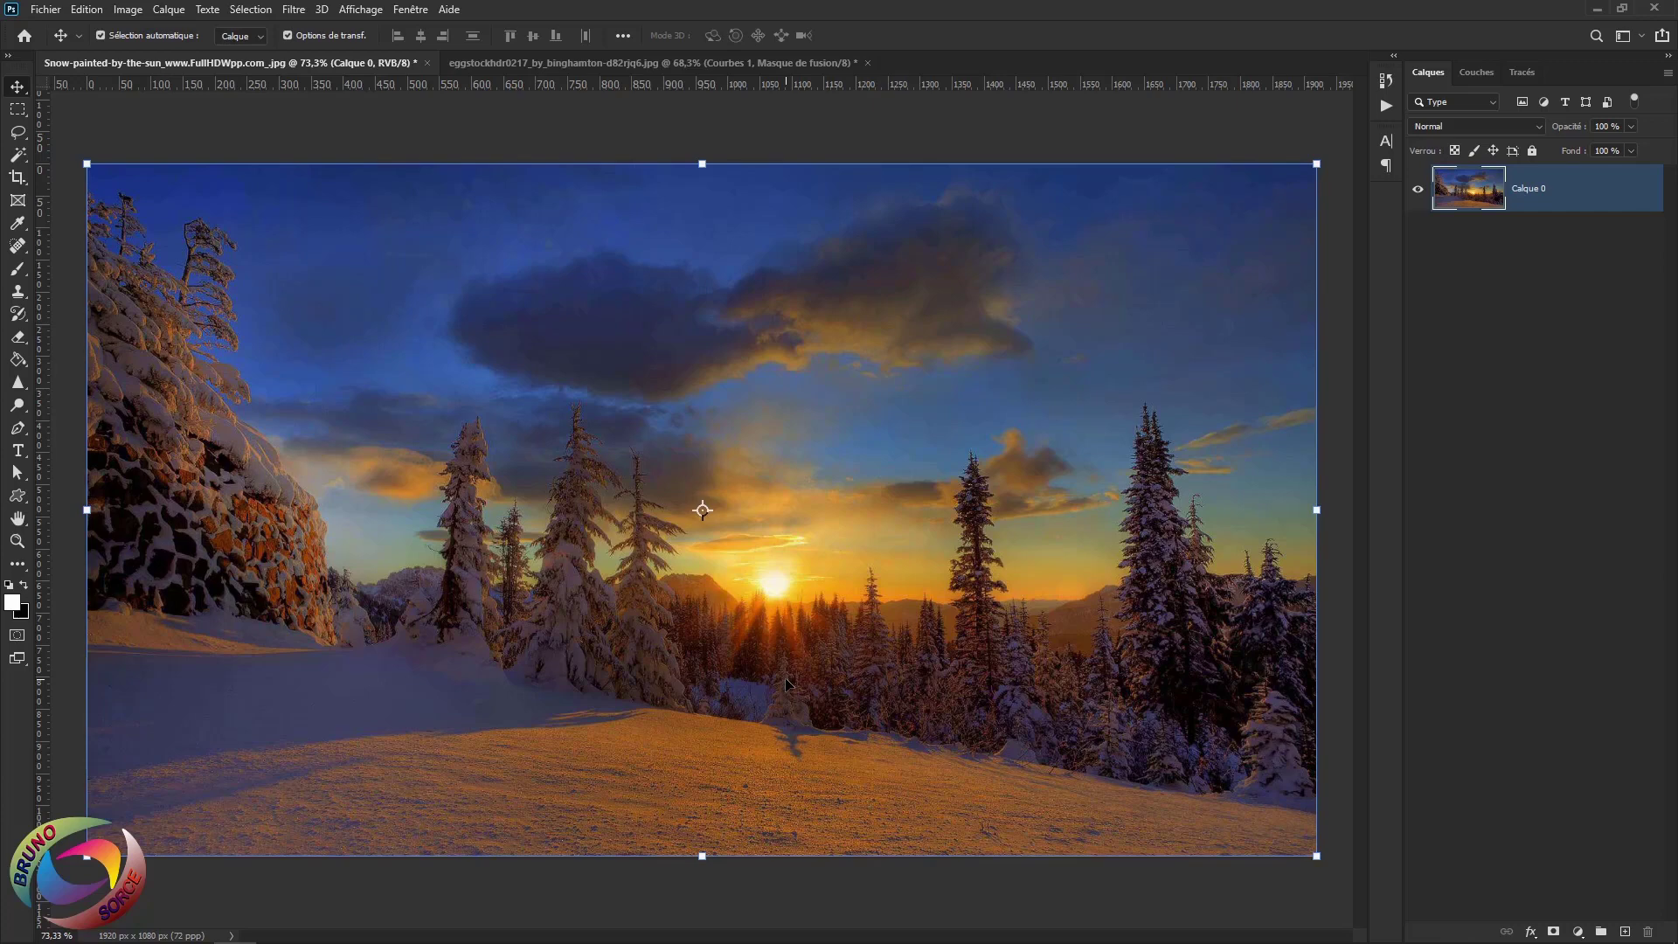
Add a Curves adjustment layer above the landscape and darken it by lowering the RGB midtones from input 154 to output 102
click(1576, 932)
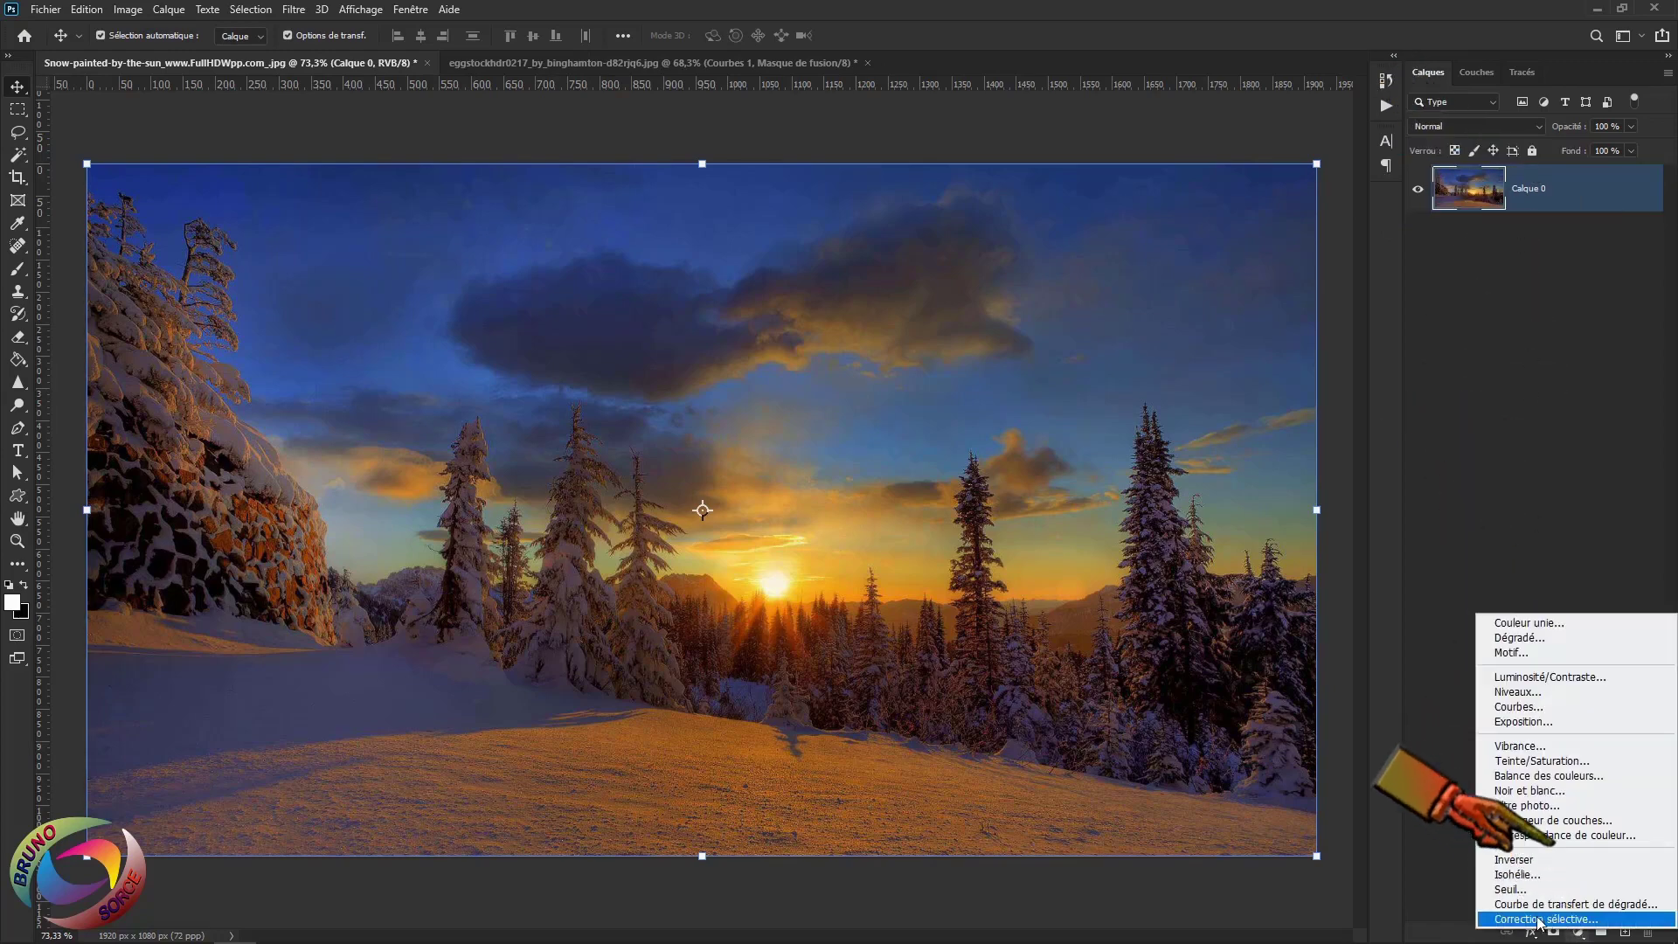
click(1504, 710)
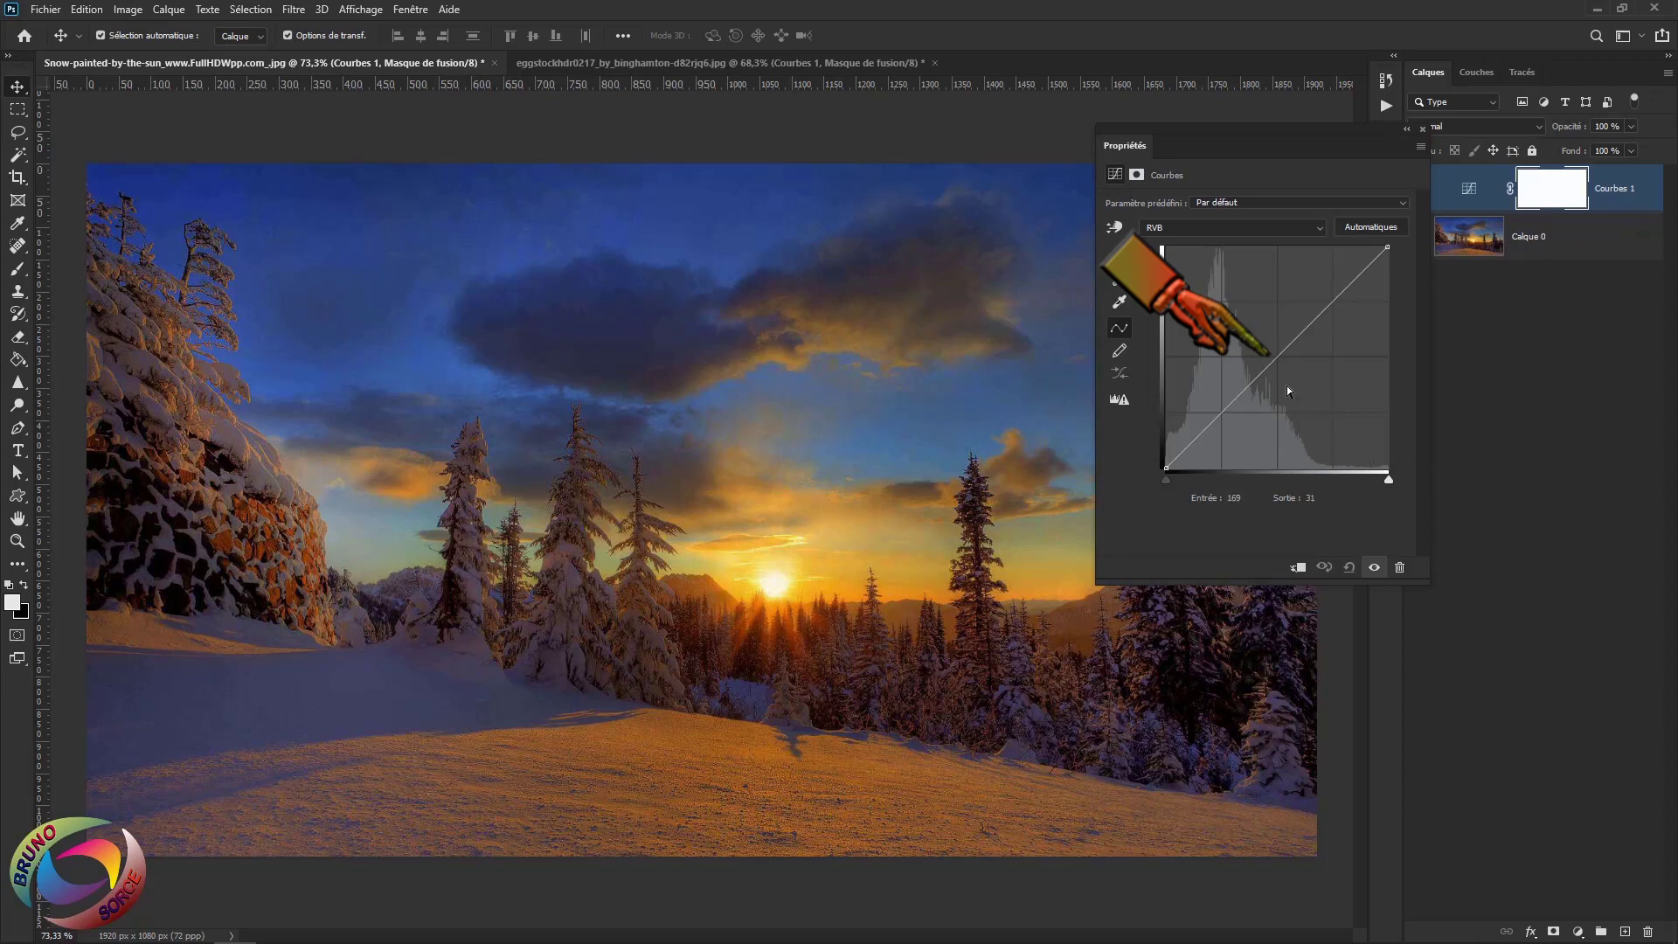
click(1277, 356)
drag(1277, 355, 1300, 380)
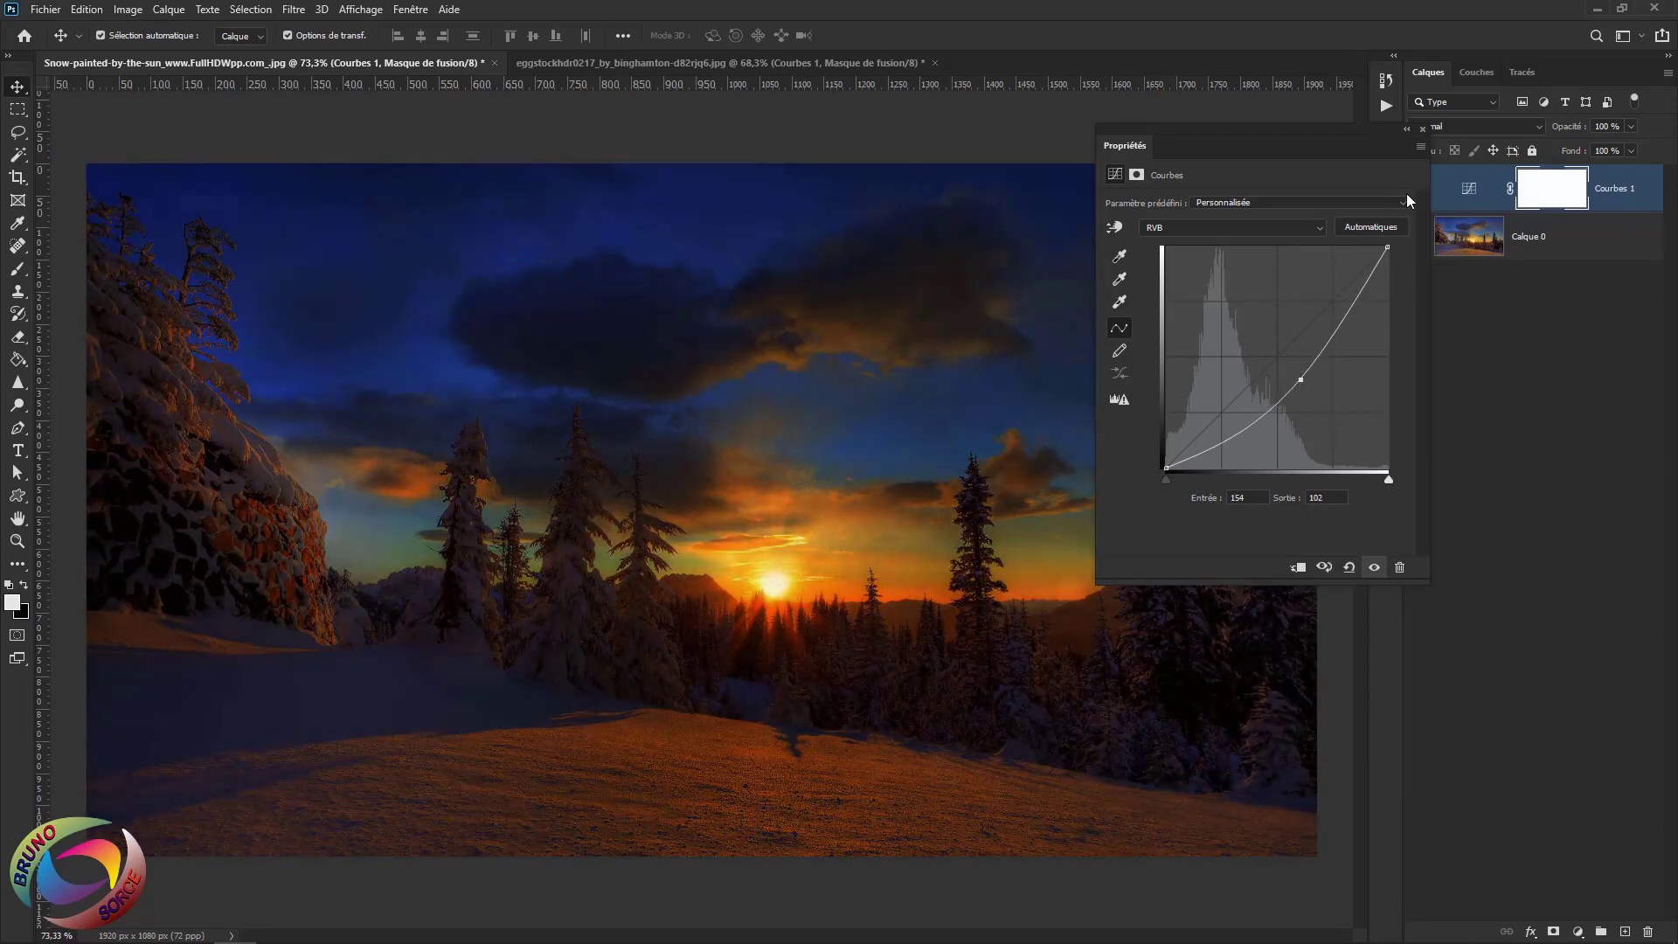
click(1422, 129)
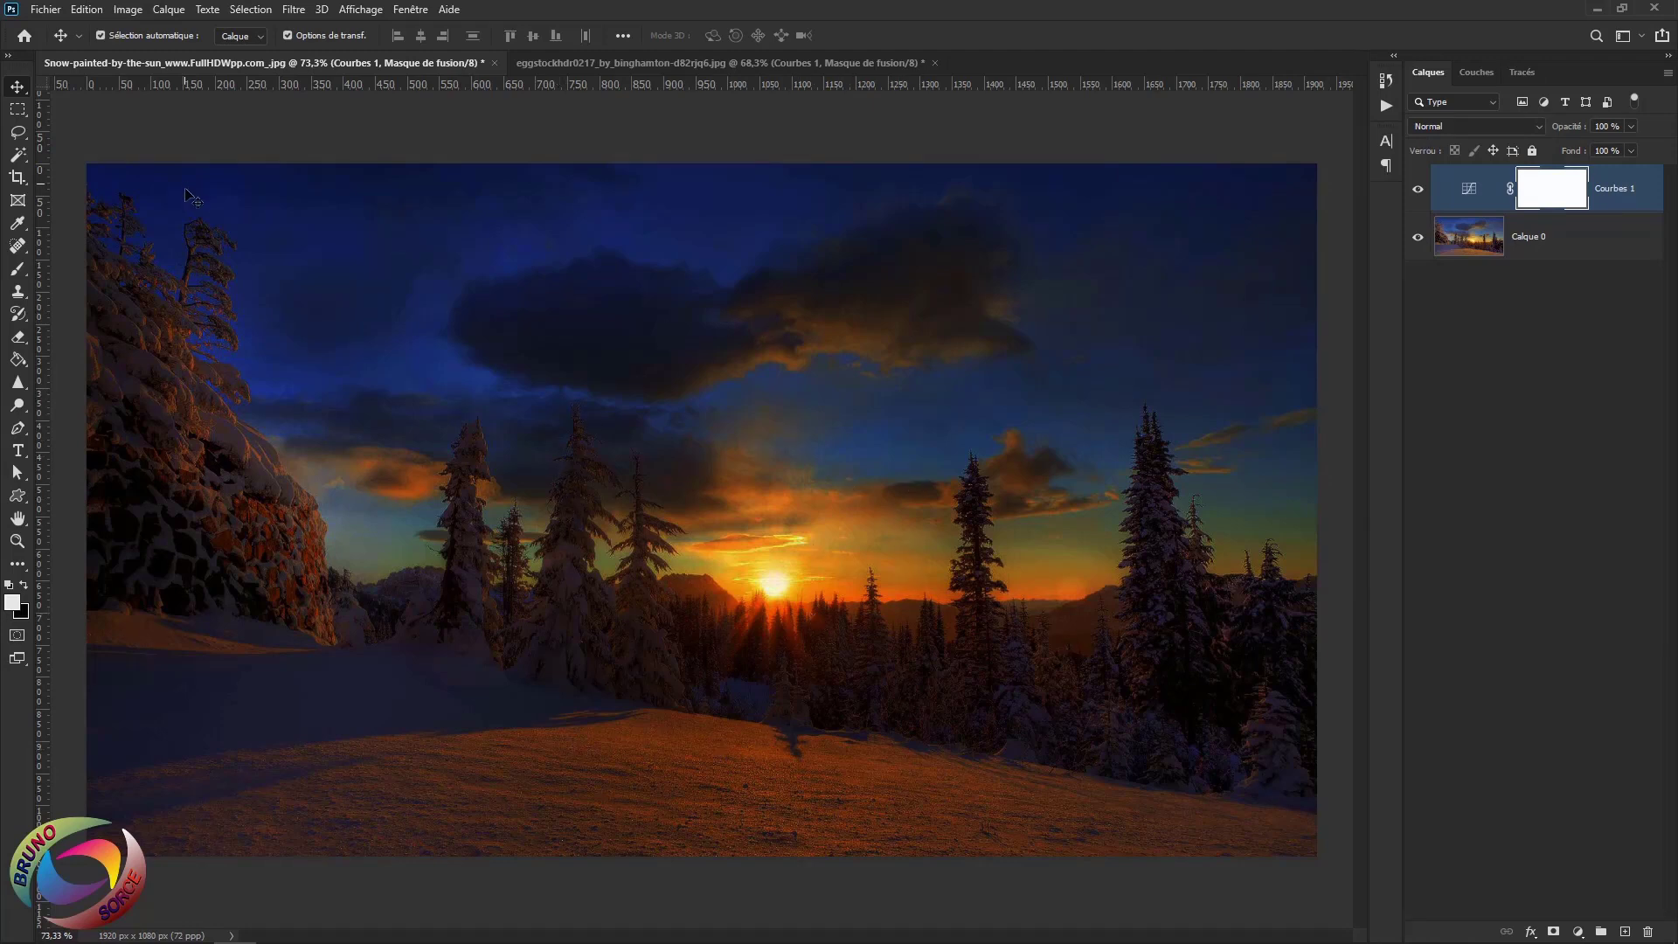
Place the black rearing horse silhouette 15889 as an embedded image, centred at about X 928 px, Y 556 px
click(47, 10)
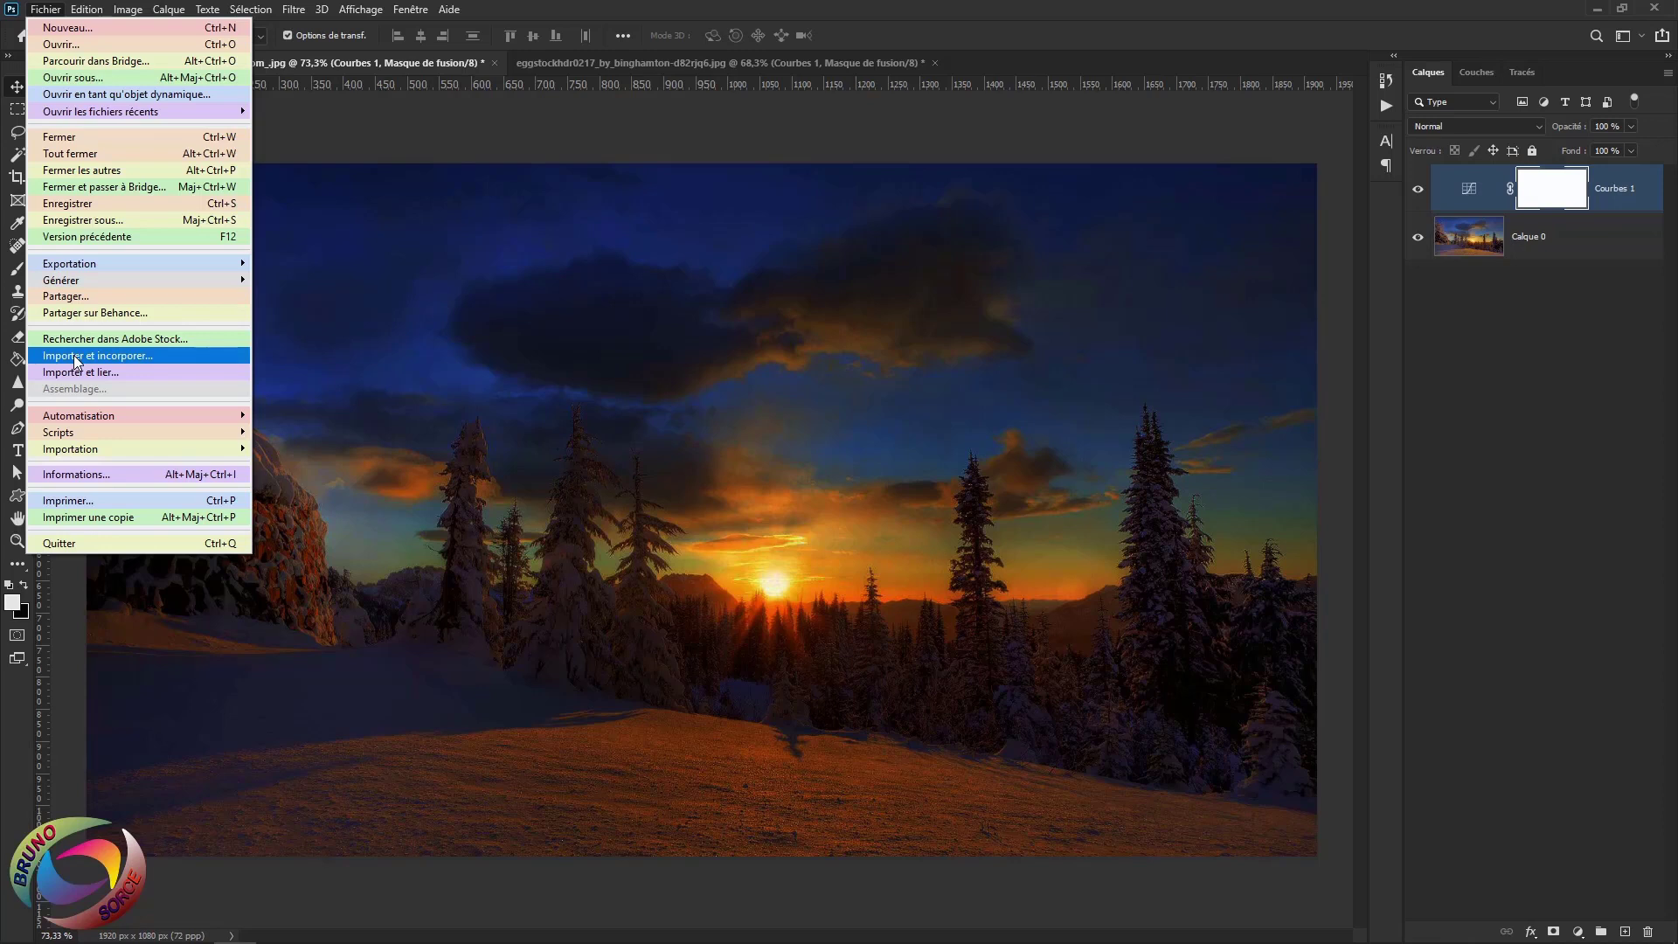
click(76, 356)
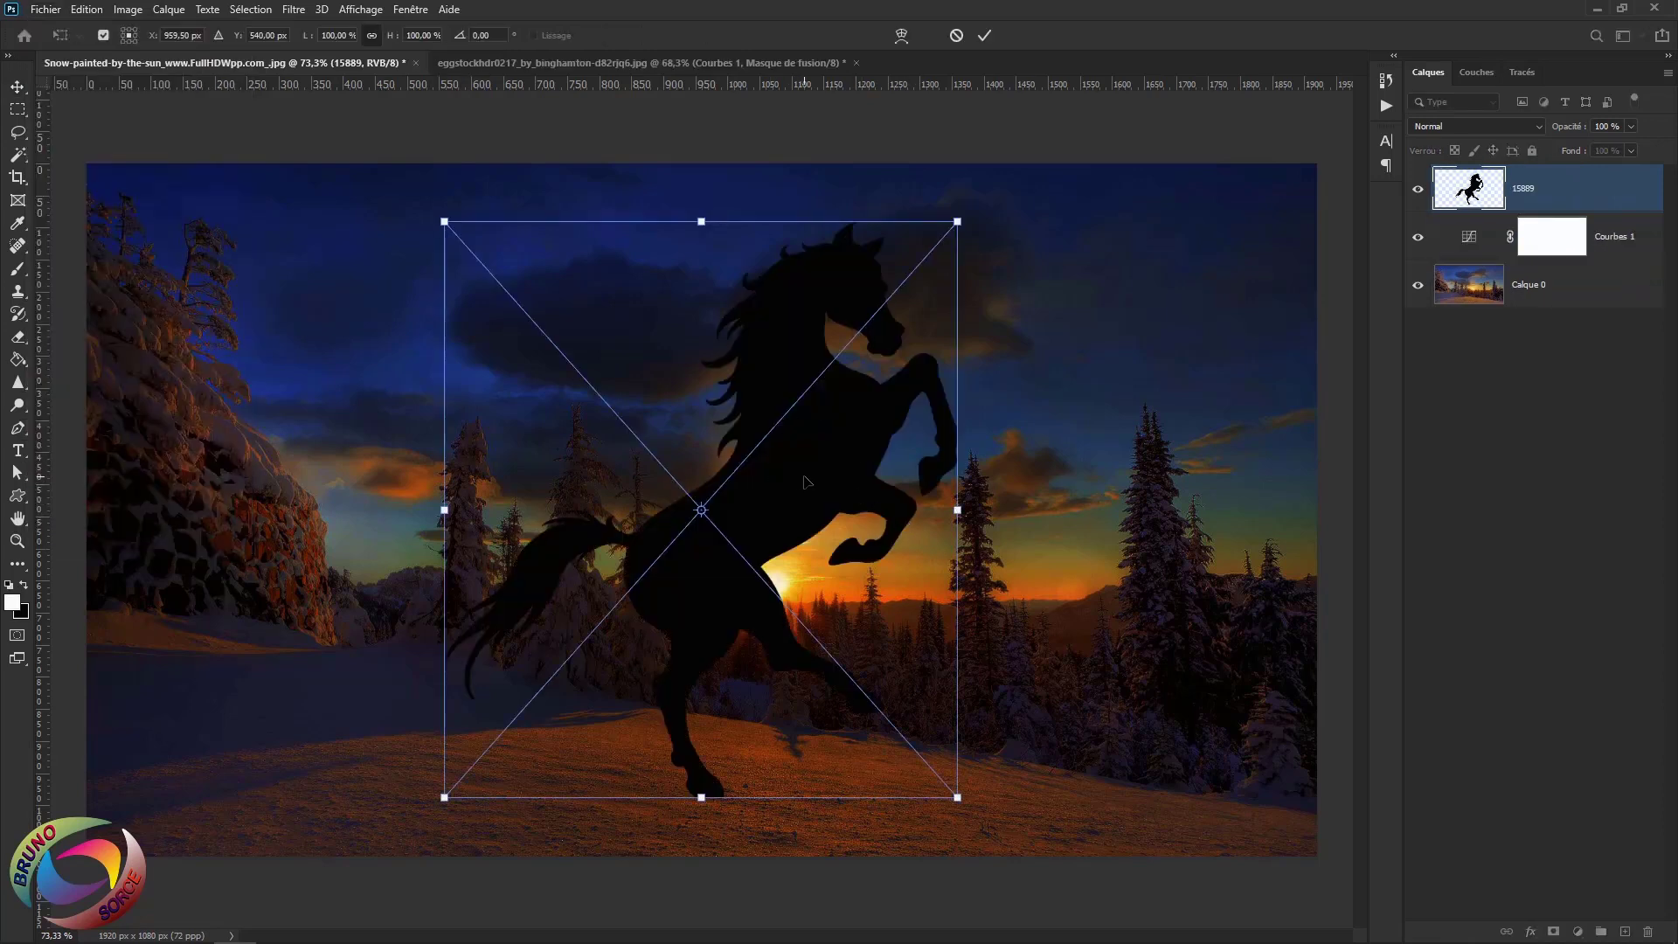
drag(805, 481, 785, 498)
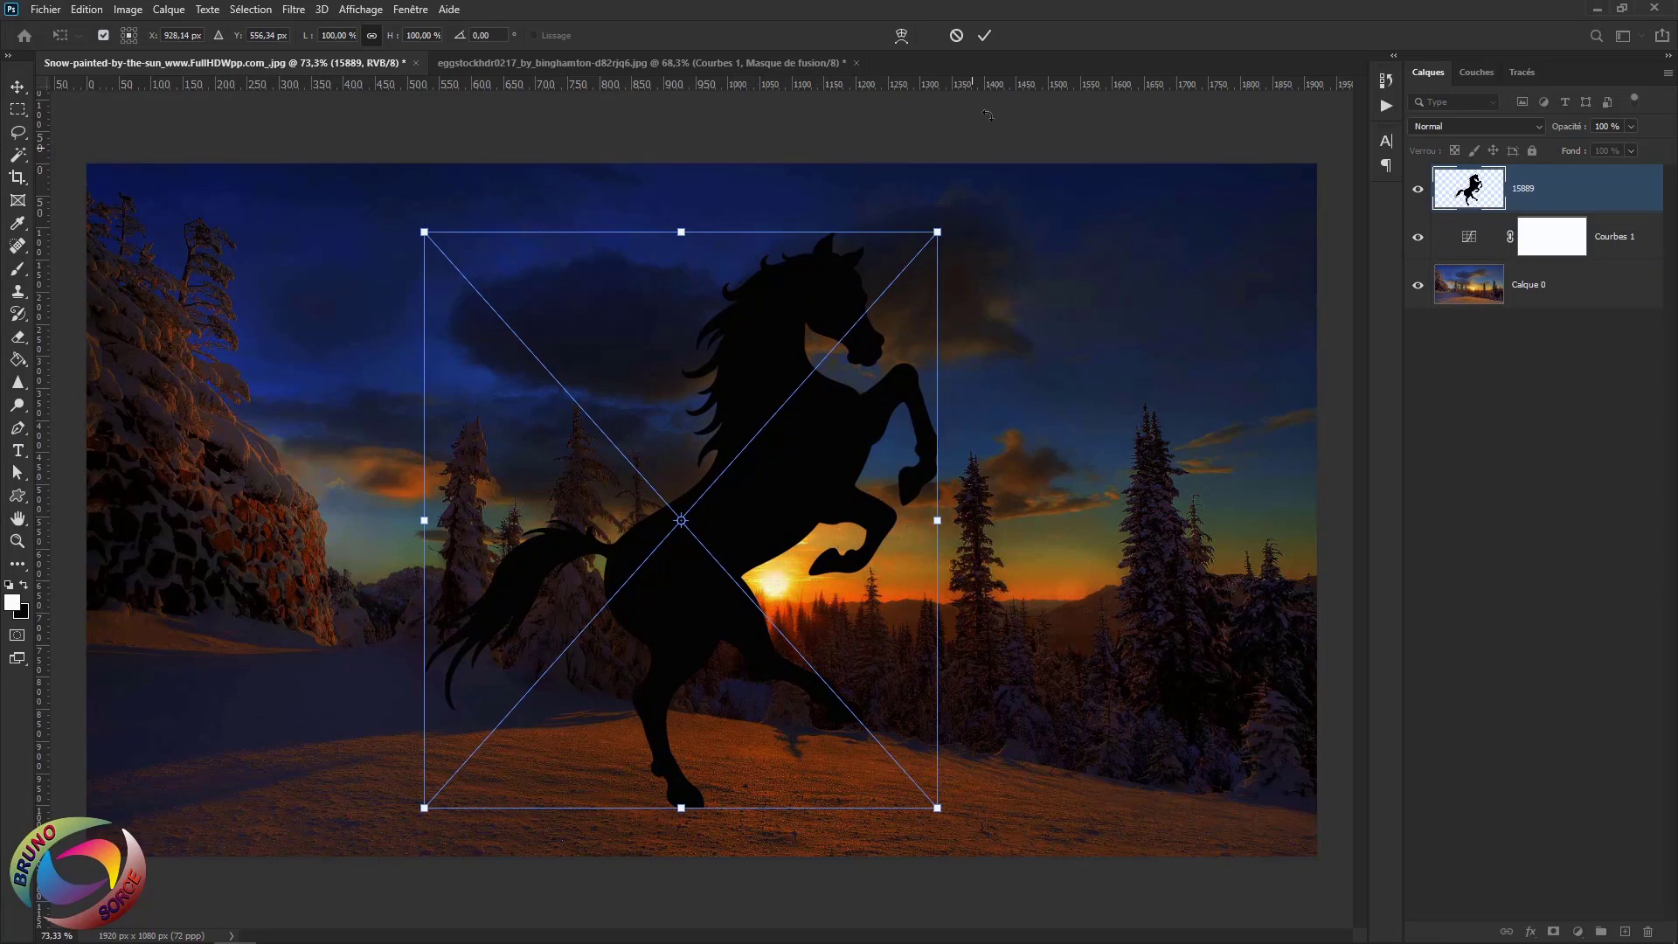
key(Return)
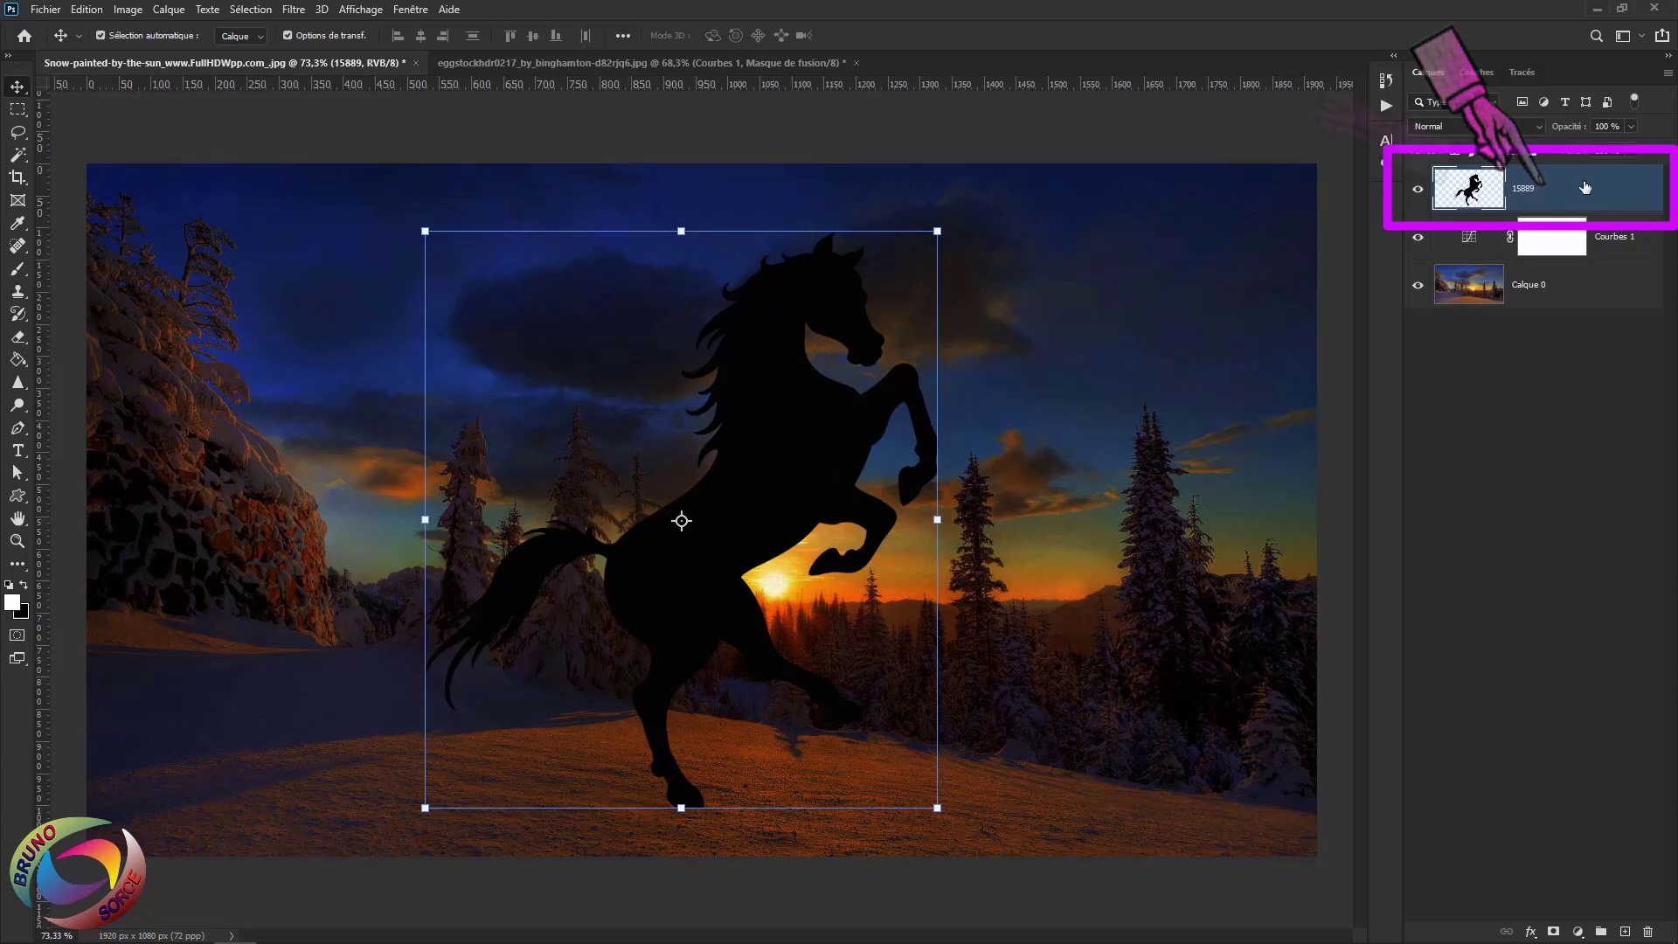
Select the horse silhouette with the Magic Wand and convert the selection to a work path with a 0.5 pixel tolerance
click(19, 157)
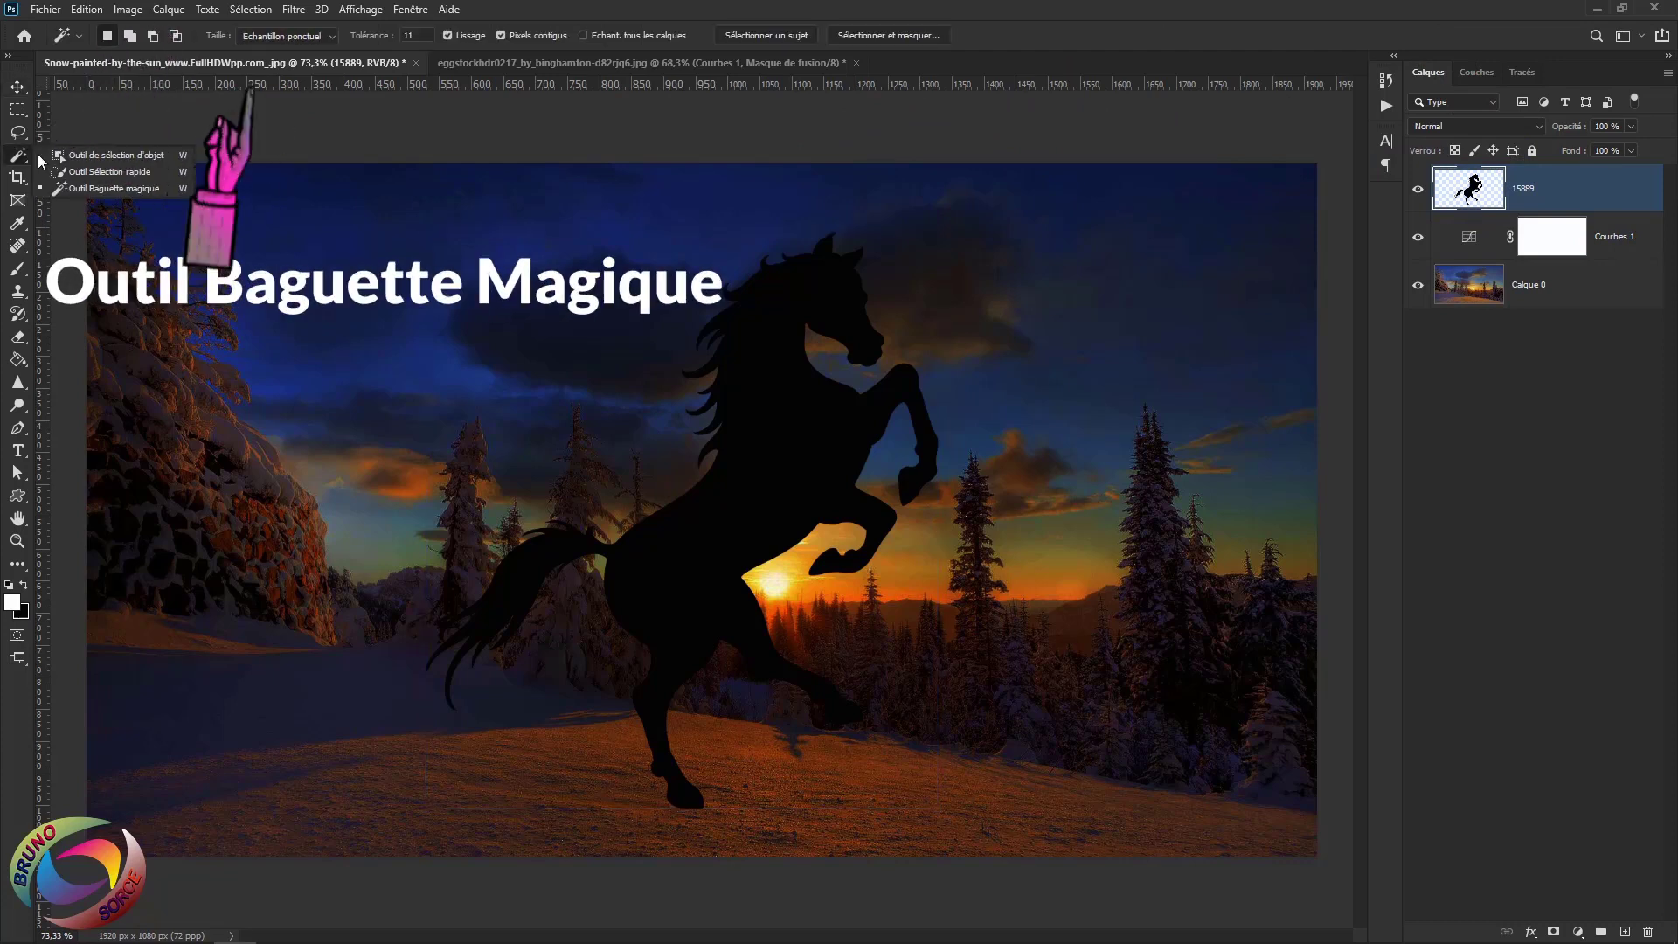
click(92, 188)
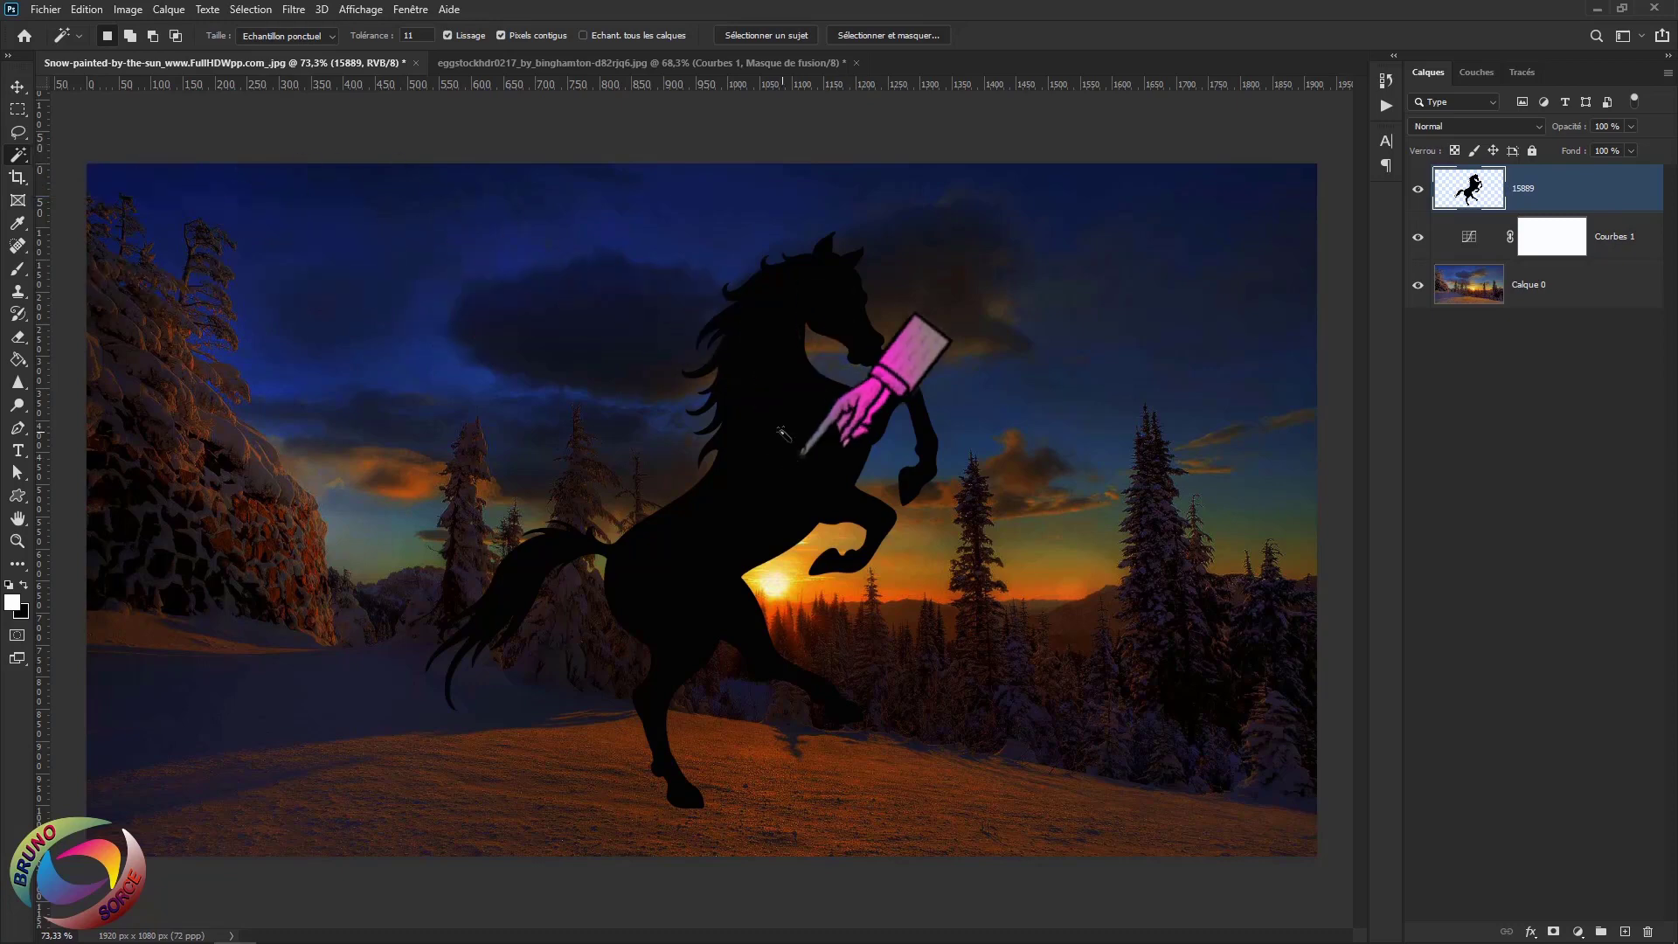
click(783, 437)
right_click(768, 459)
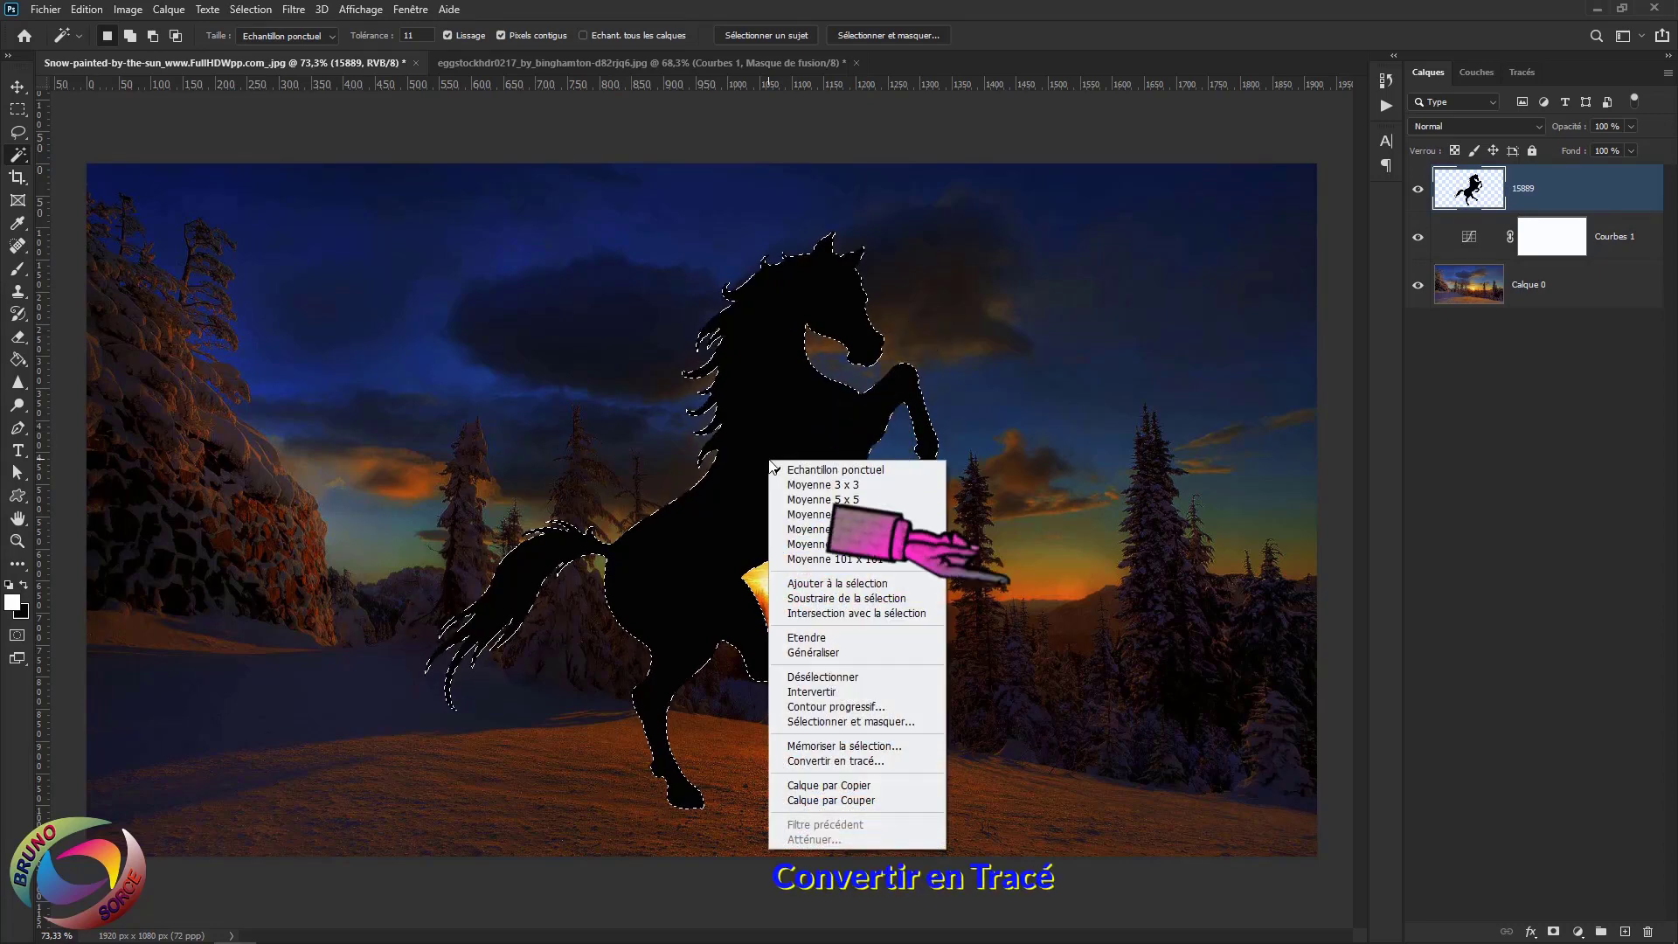
click(821, 761)
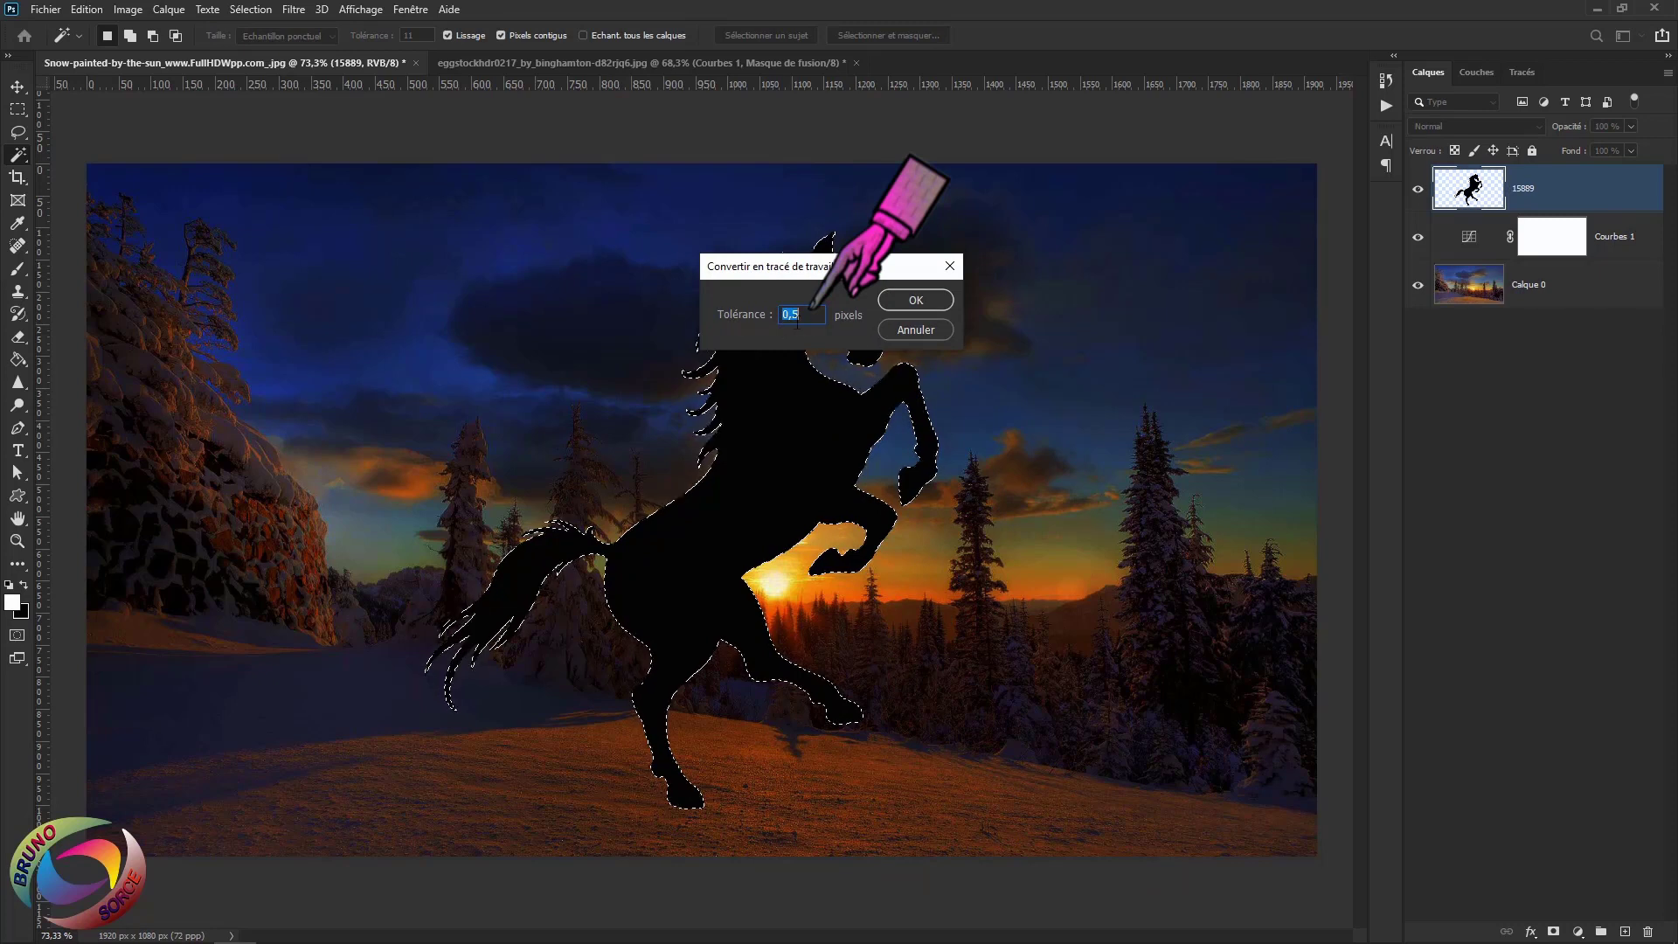
click(920, 301)
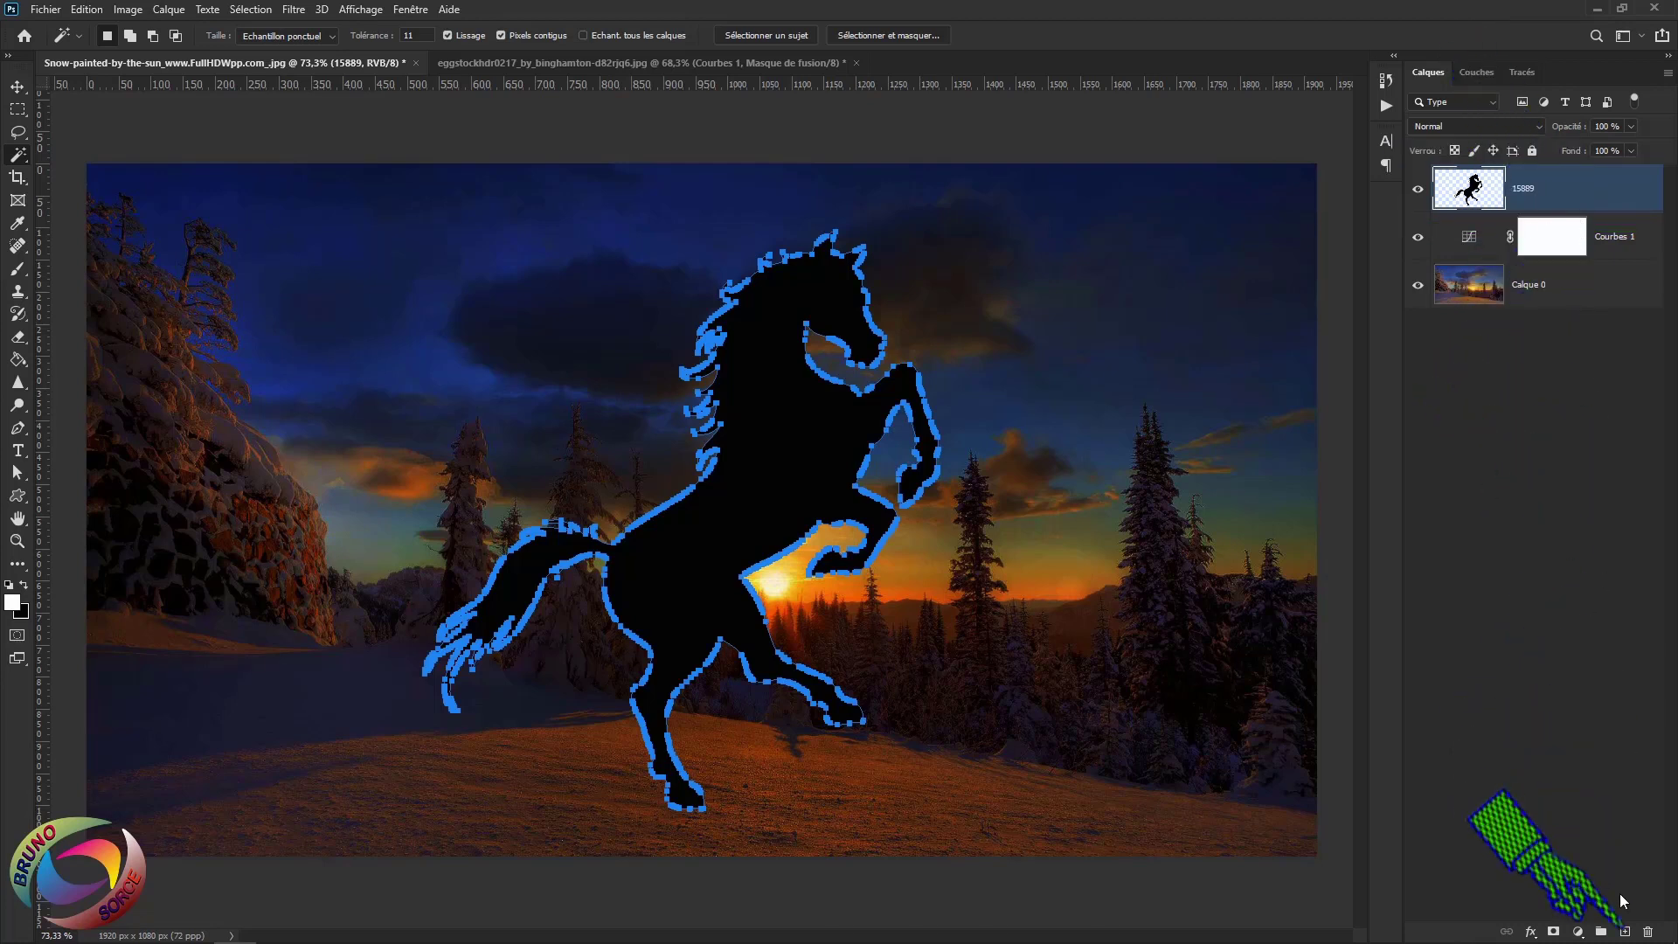
Add an empty layer above the horse and choose the custom 263 px sparkler brush for the Brush tool
click(1624, 932)
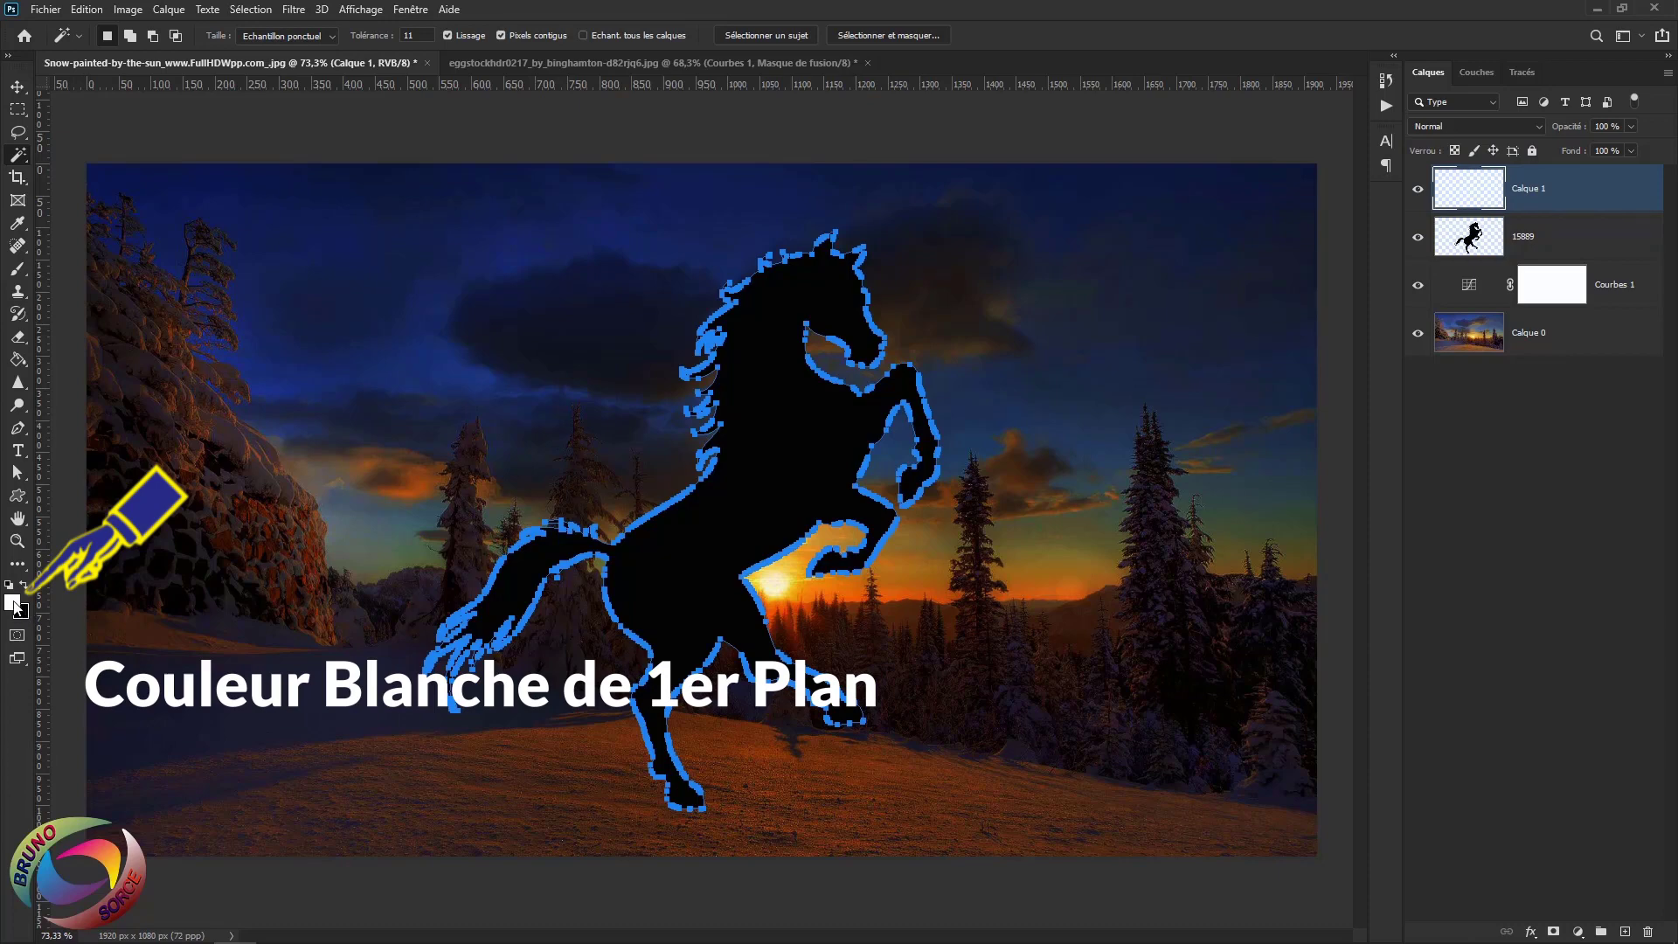
click(21, 272)
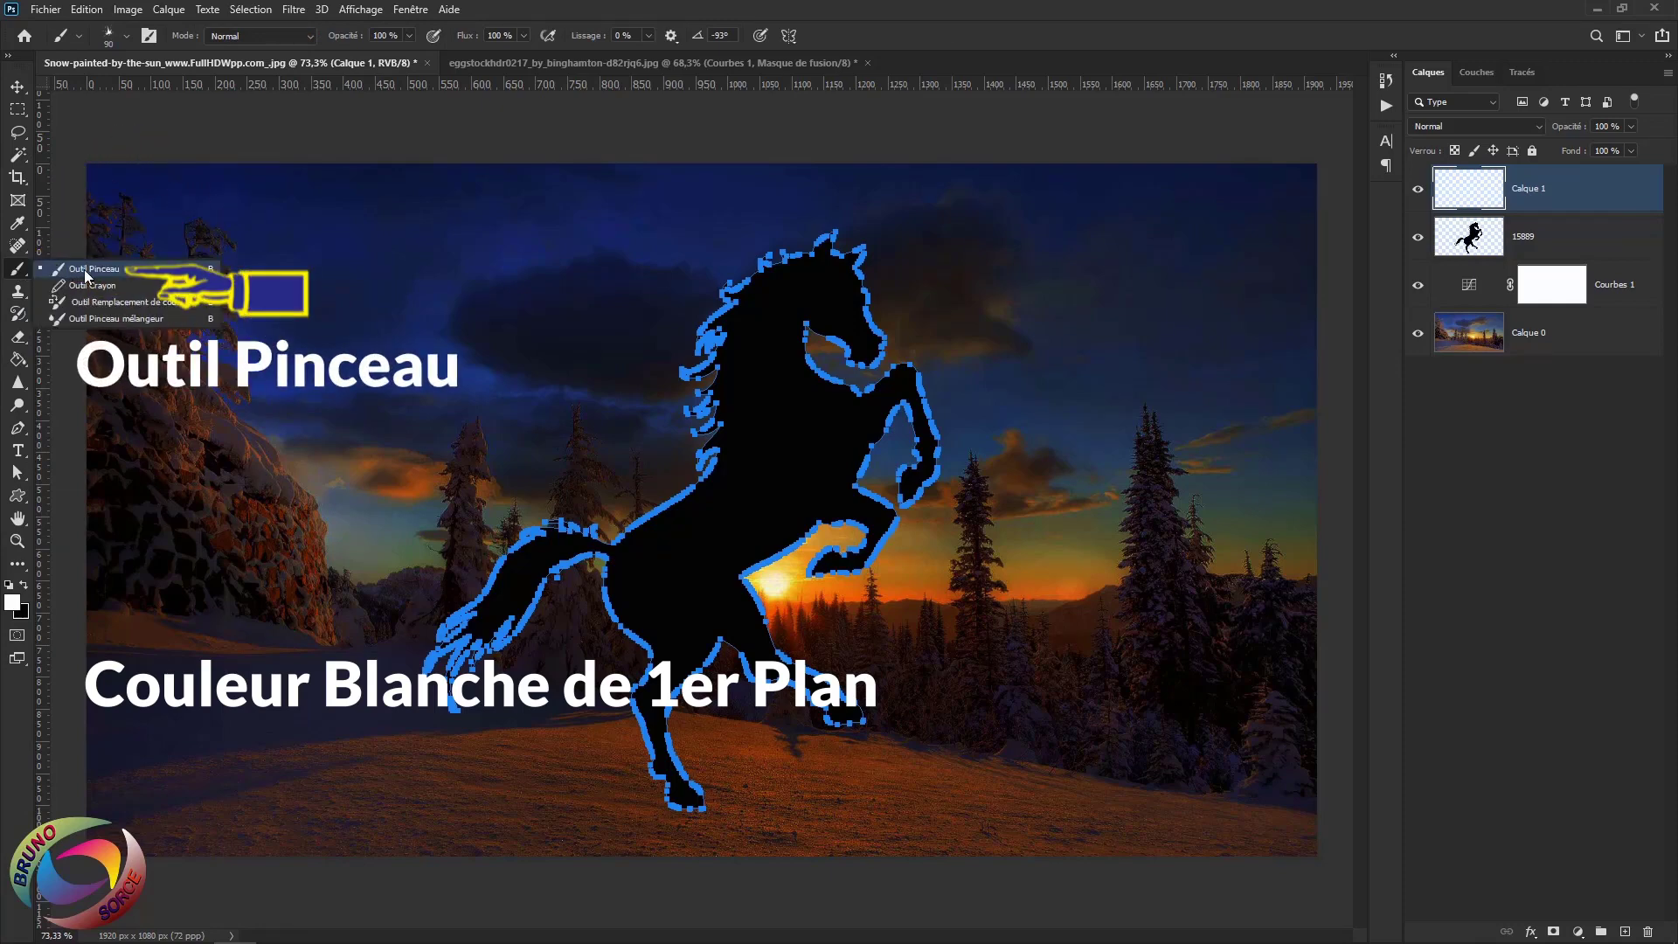
click(84, 269)
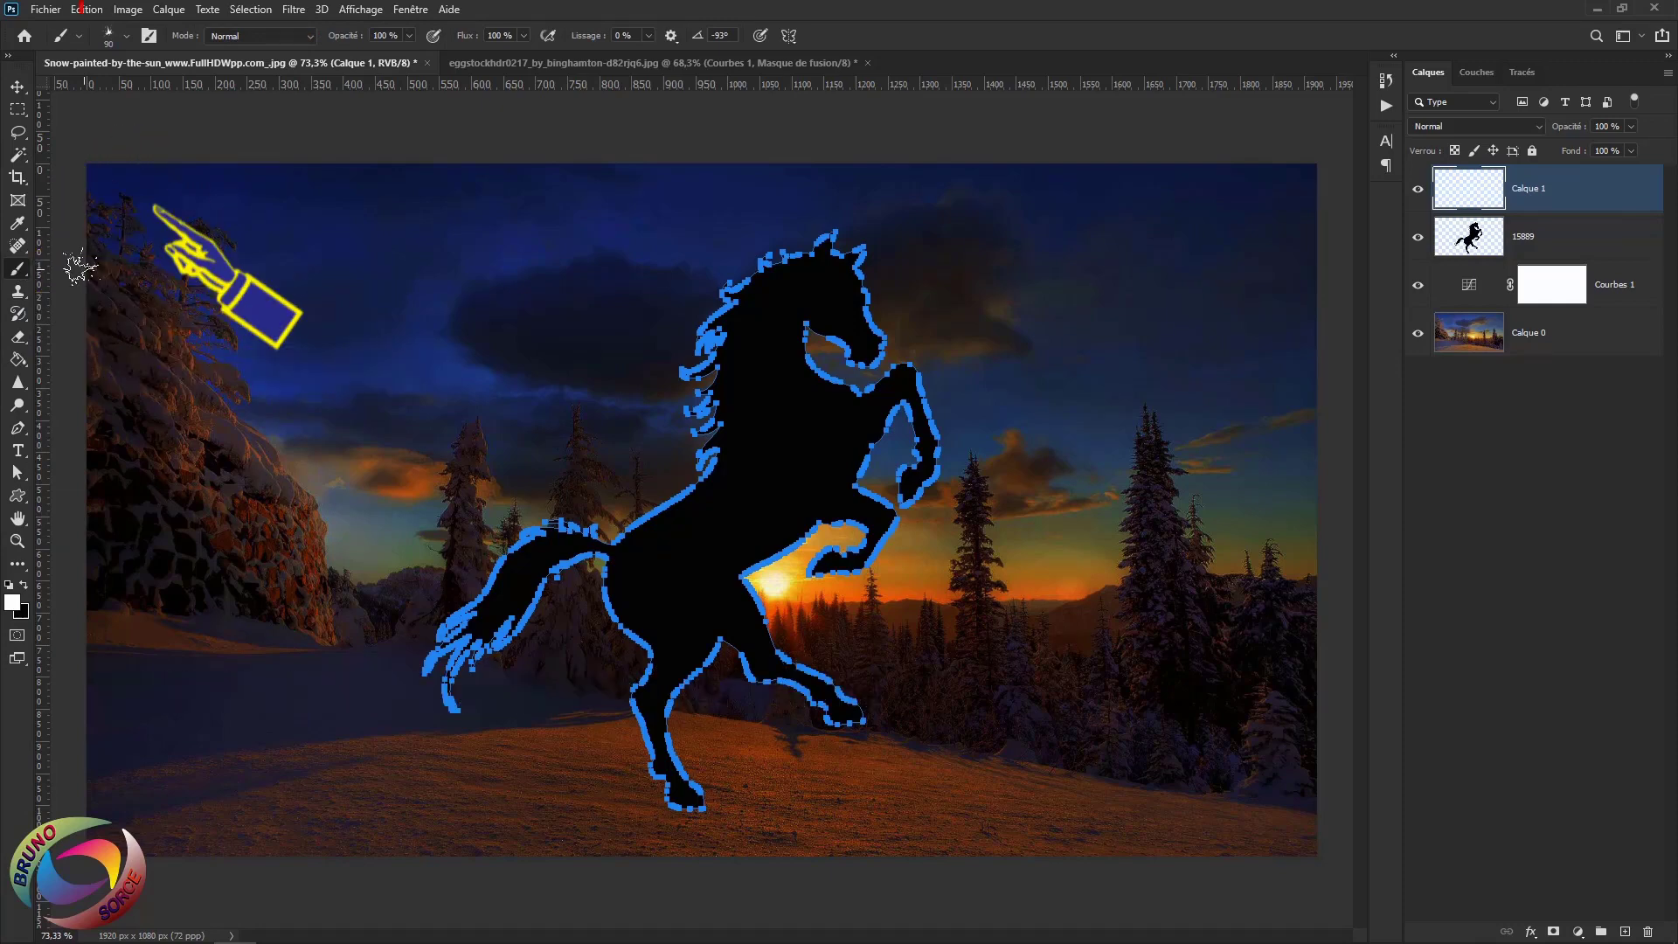
click(109, 42)
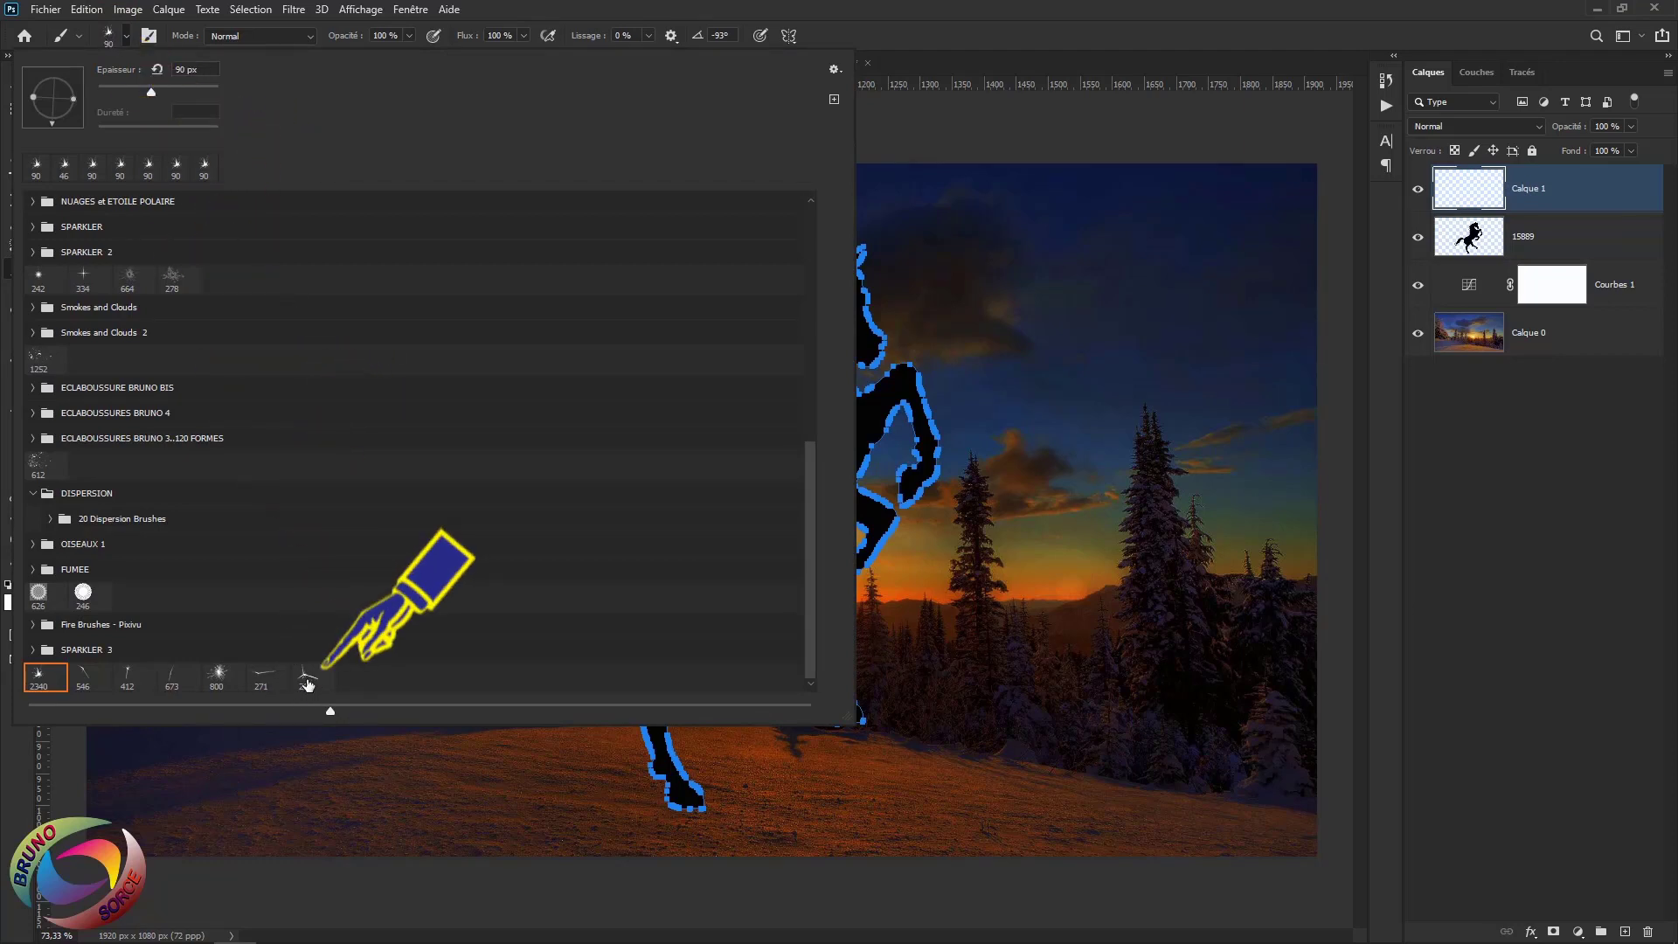
click(307, 680)
click(925, 33)
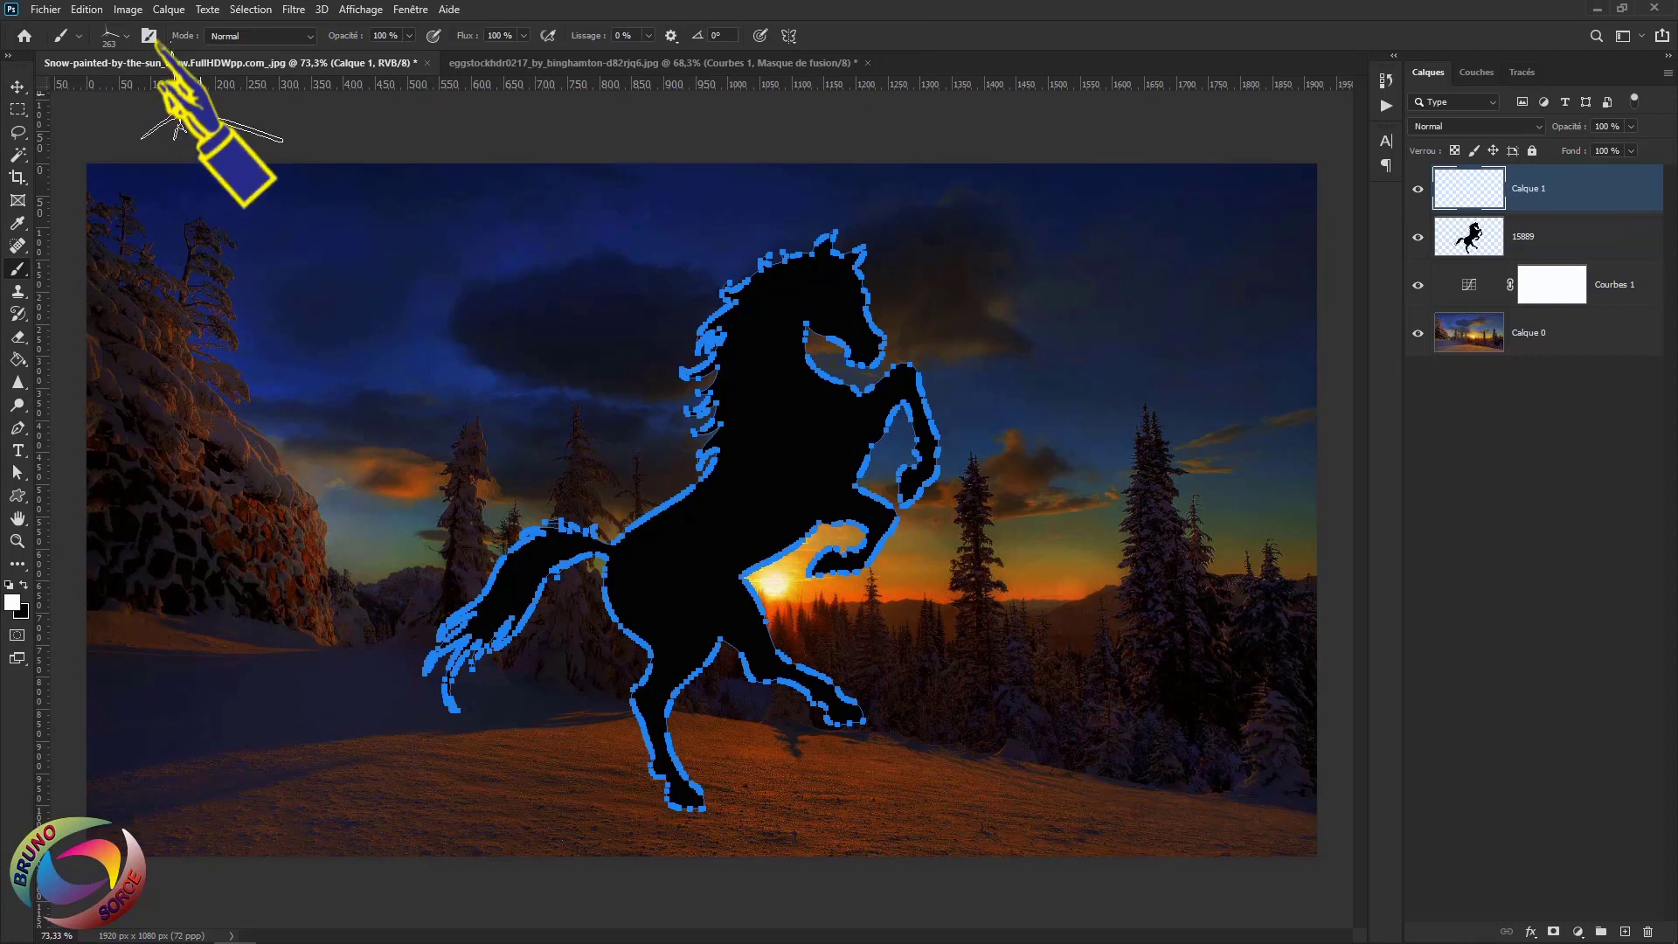
Set the sparkler brush's tip size to 12 px in the brush settings
click(147, 37)
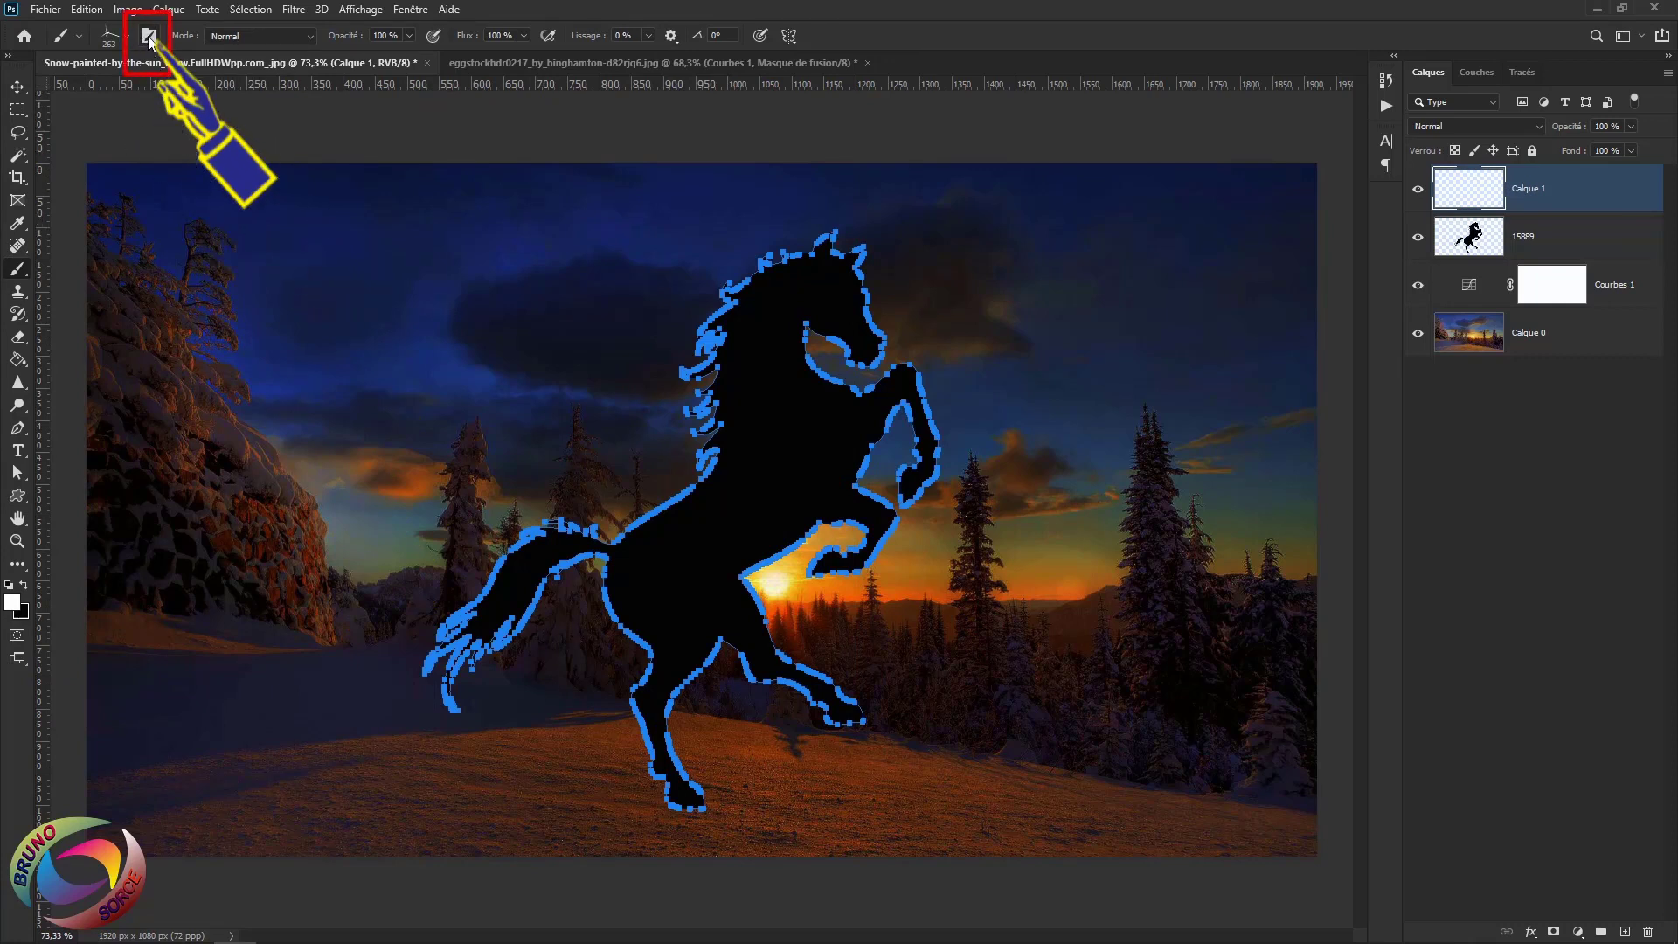
click(148, 37)
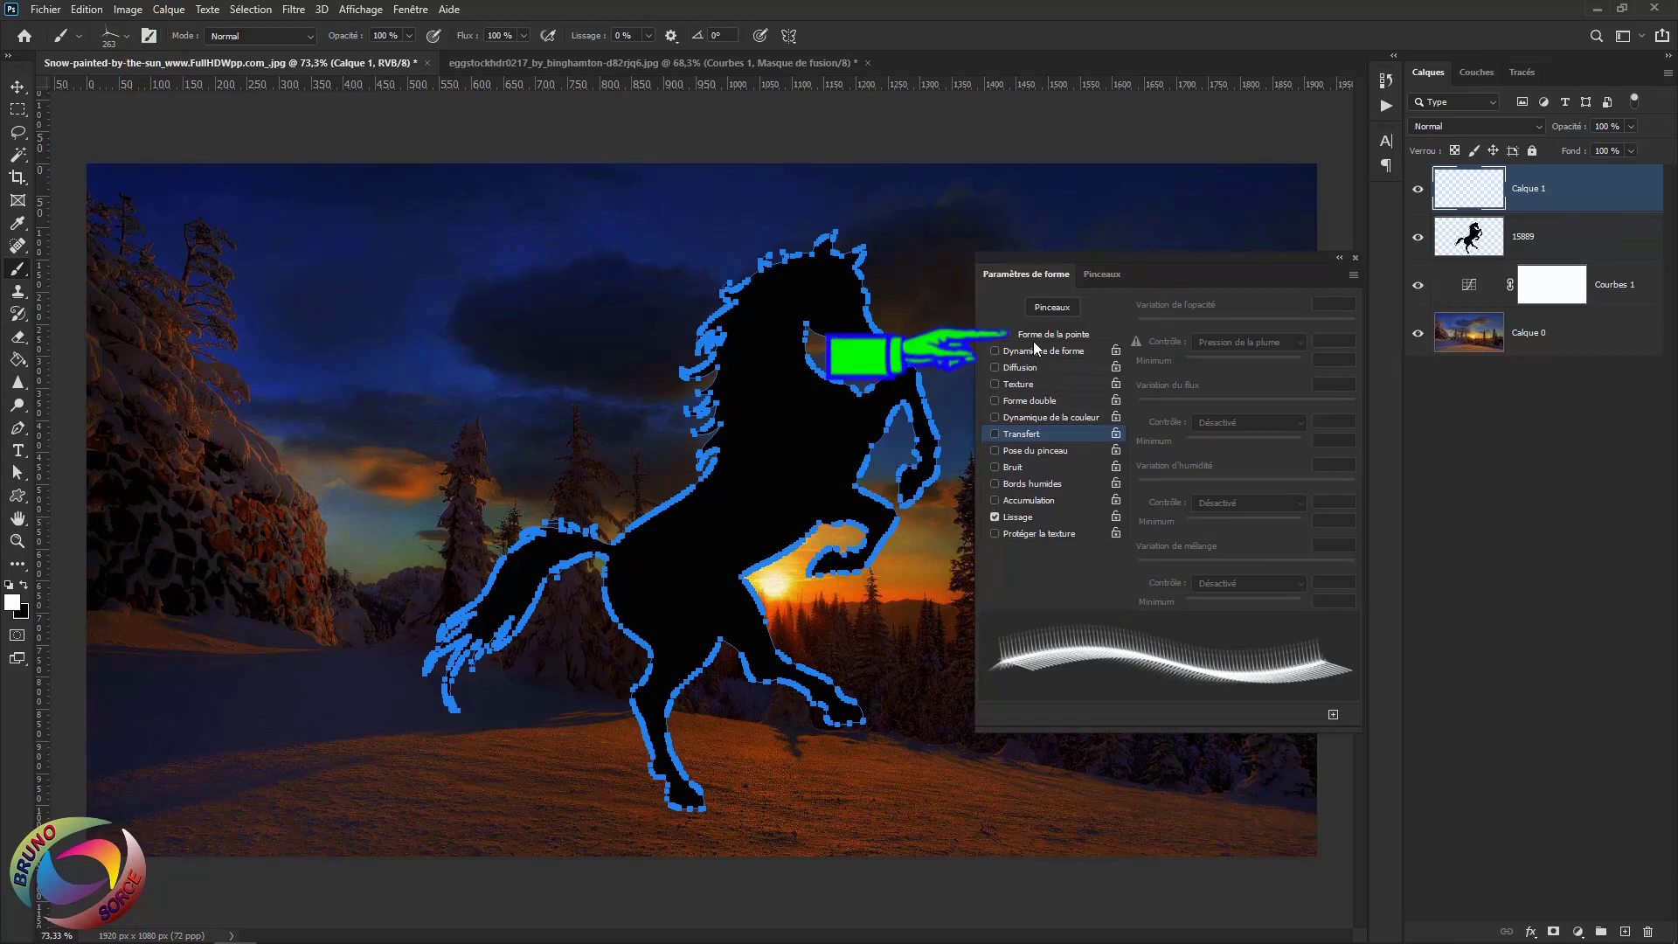
click(1056, 333)
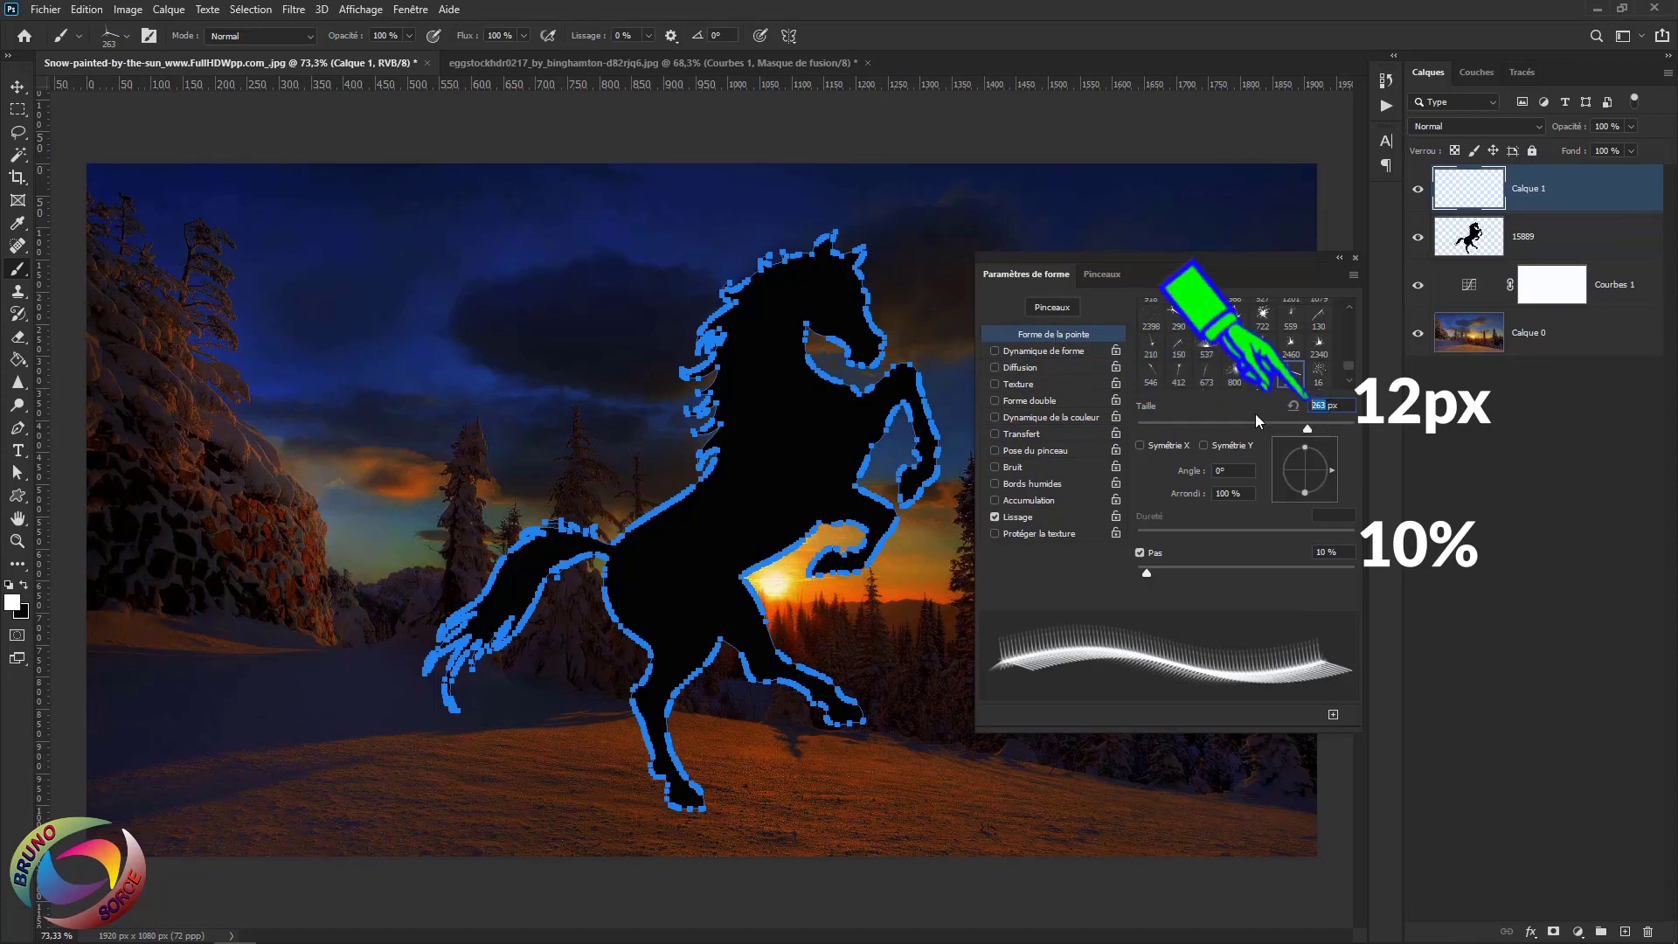
text(12)
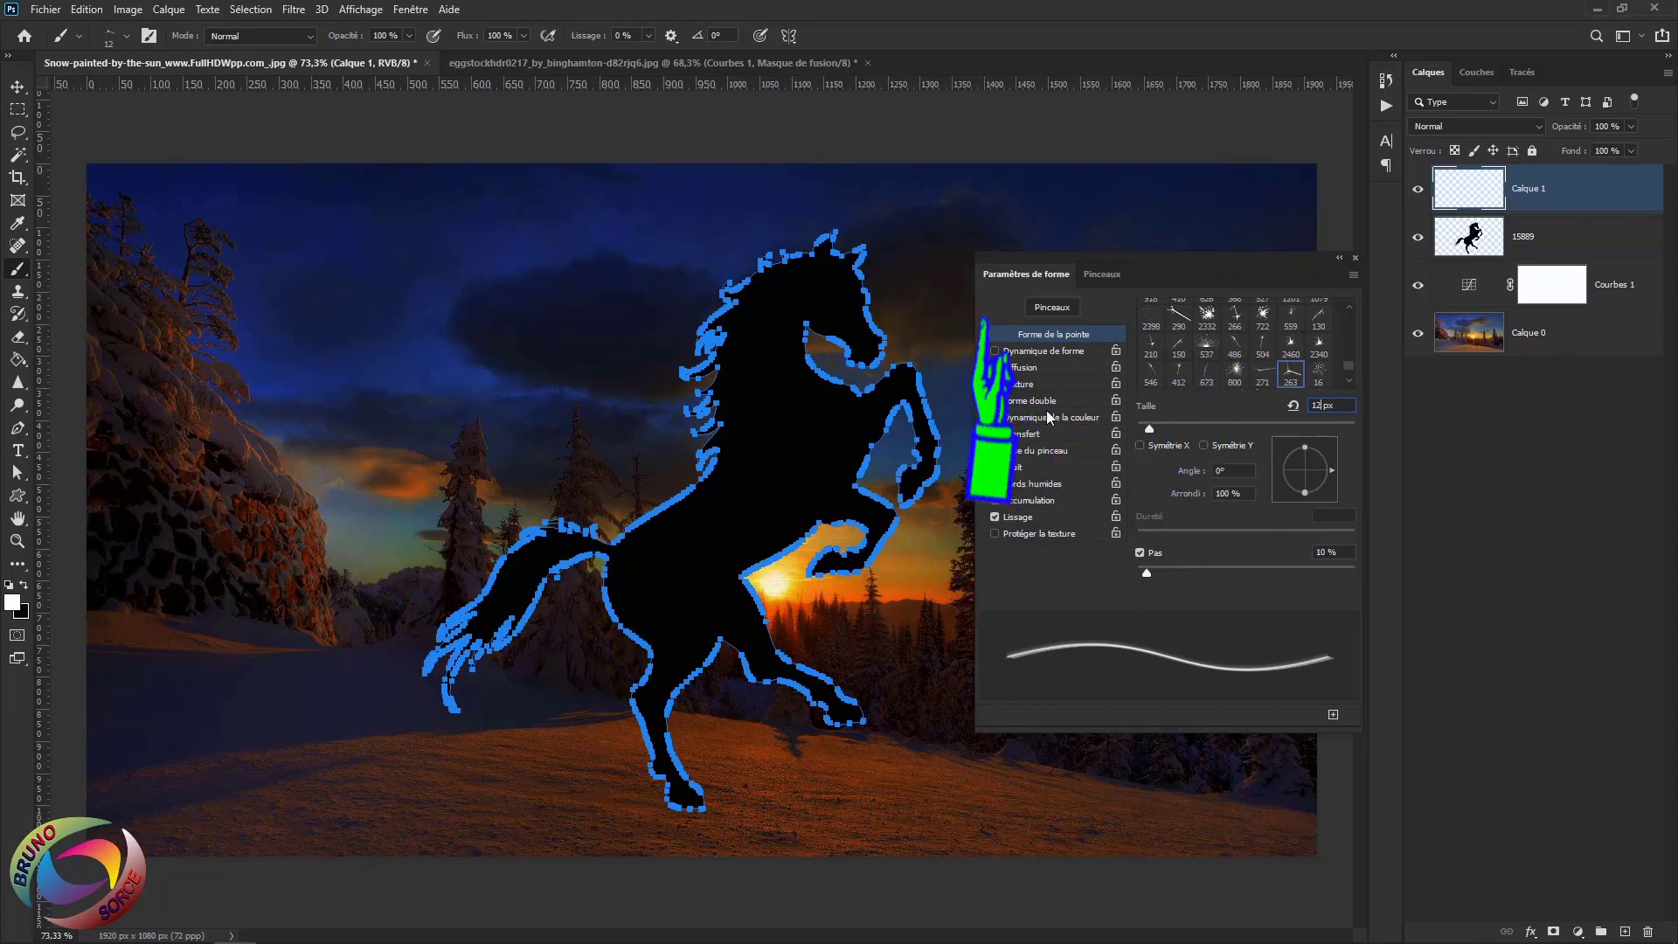
key(Return)
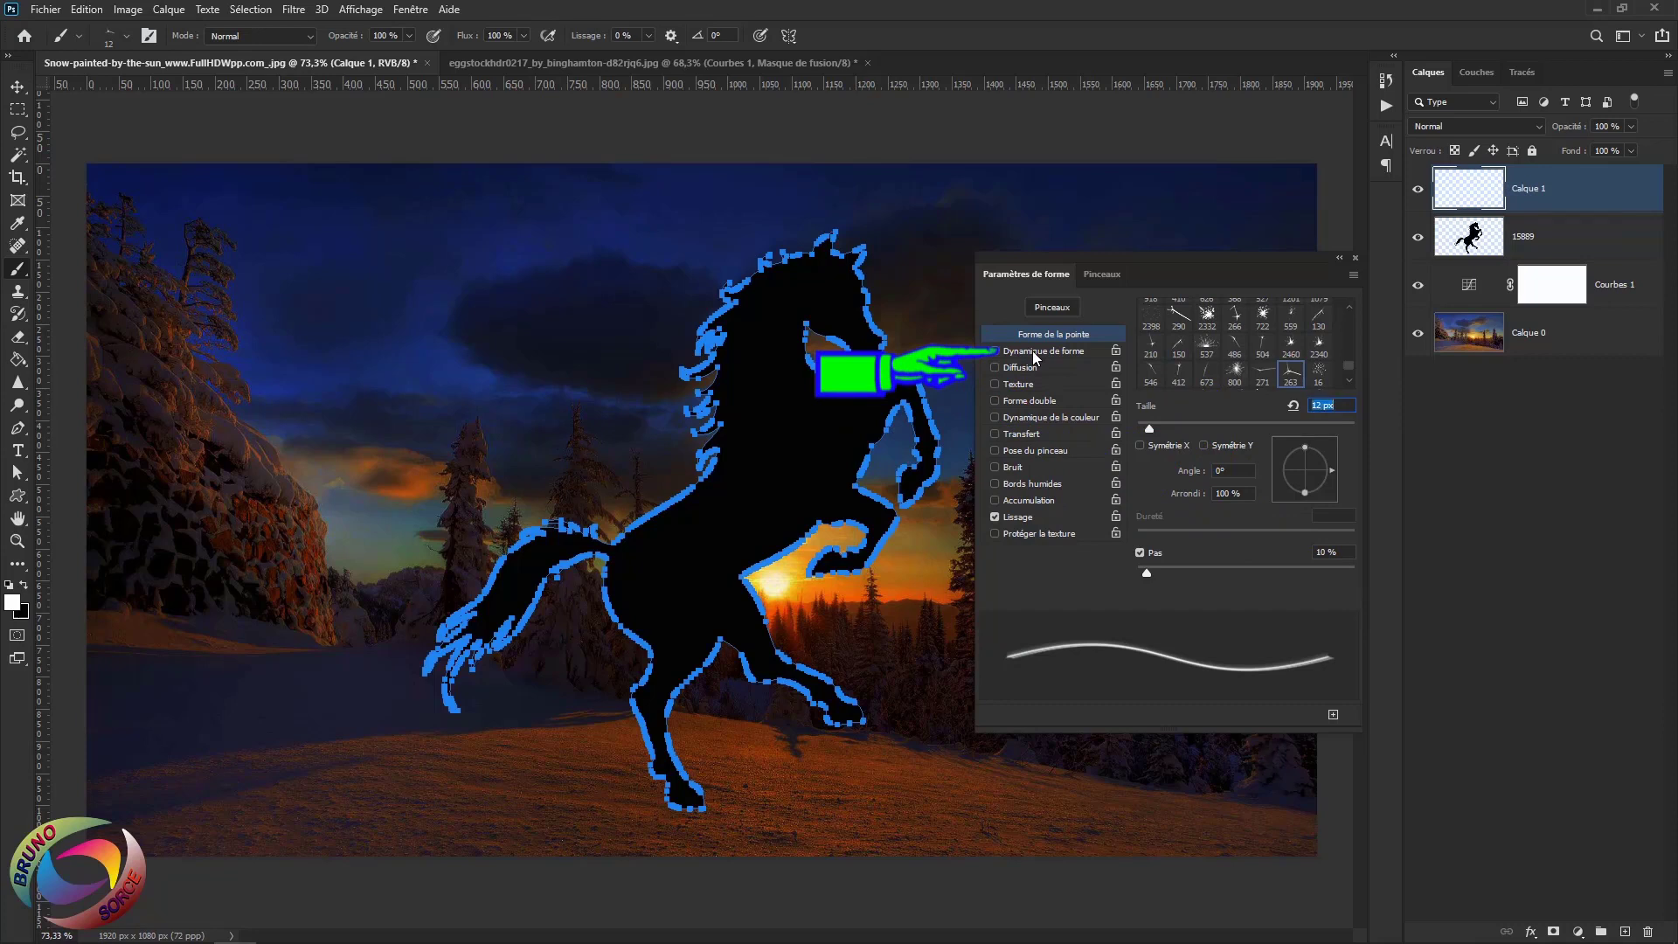
Enable Shape Dynamics with 100% size jitter and 100% angle jitter, and Transfer with 30% opacity jitter, for the sparkler brush
click(1031, 350)
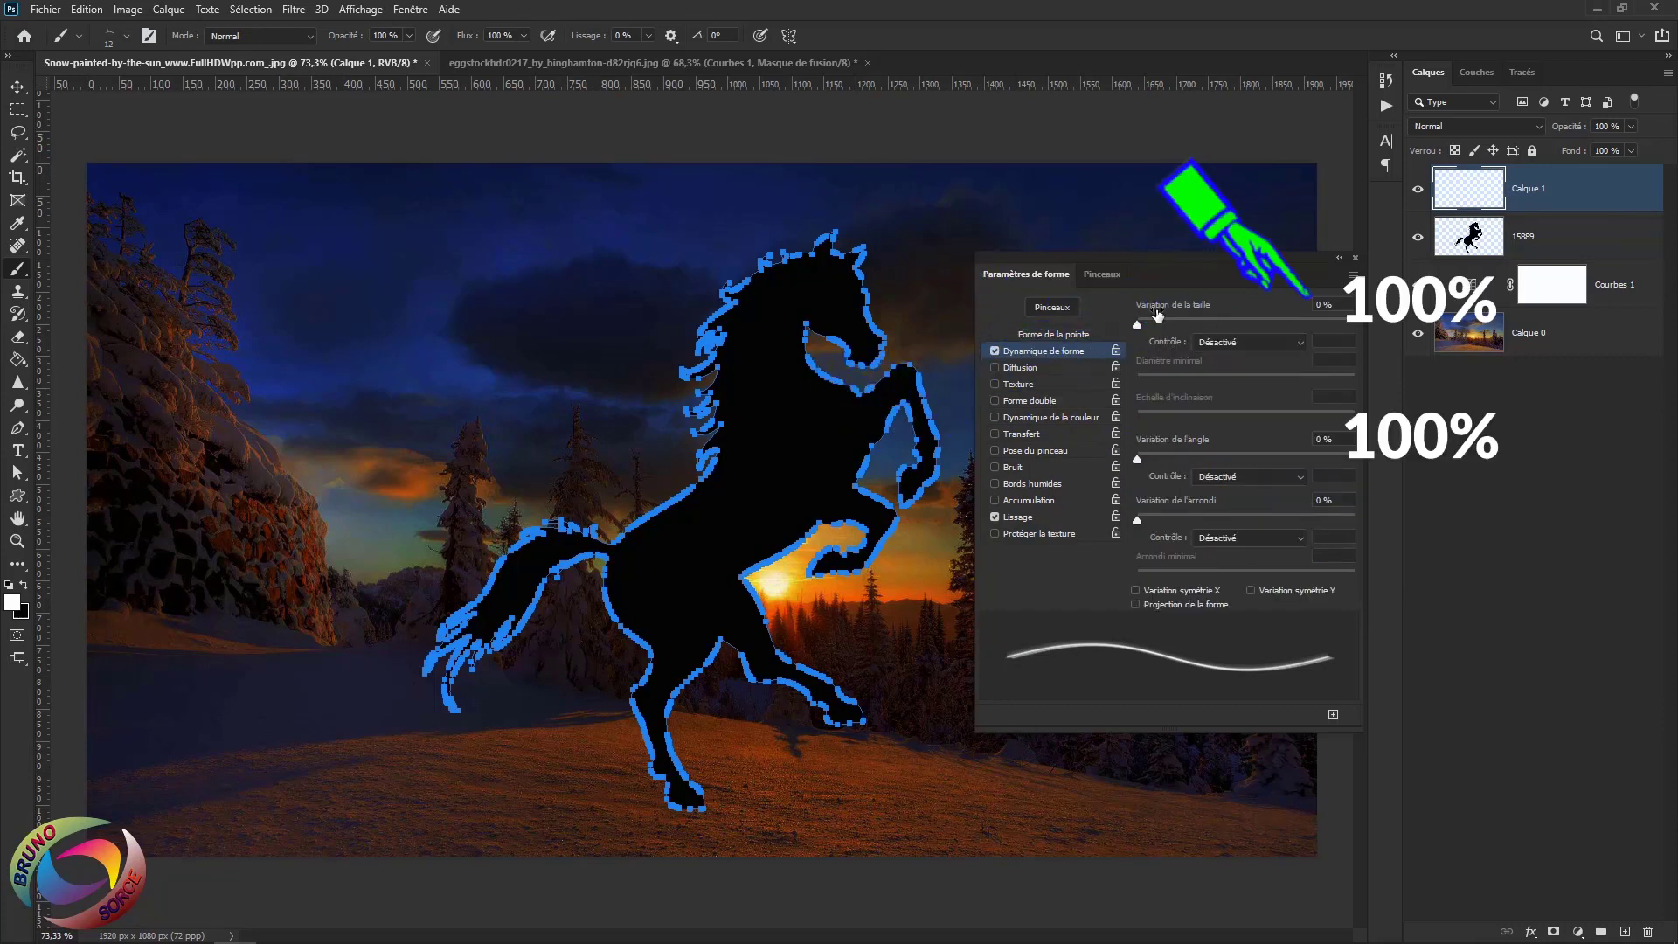
drag(1139, 325, 1381, 329)
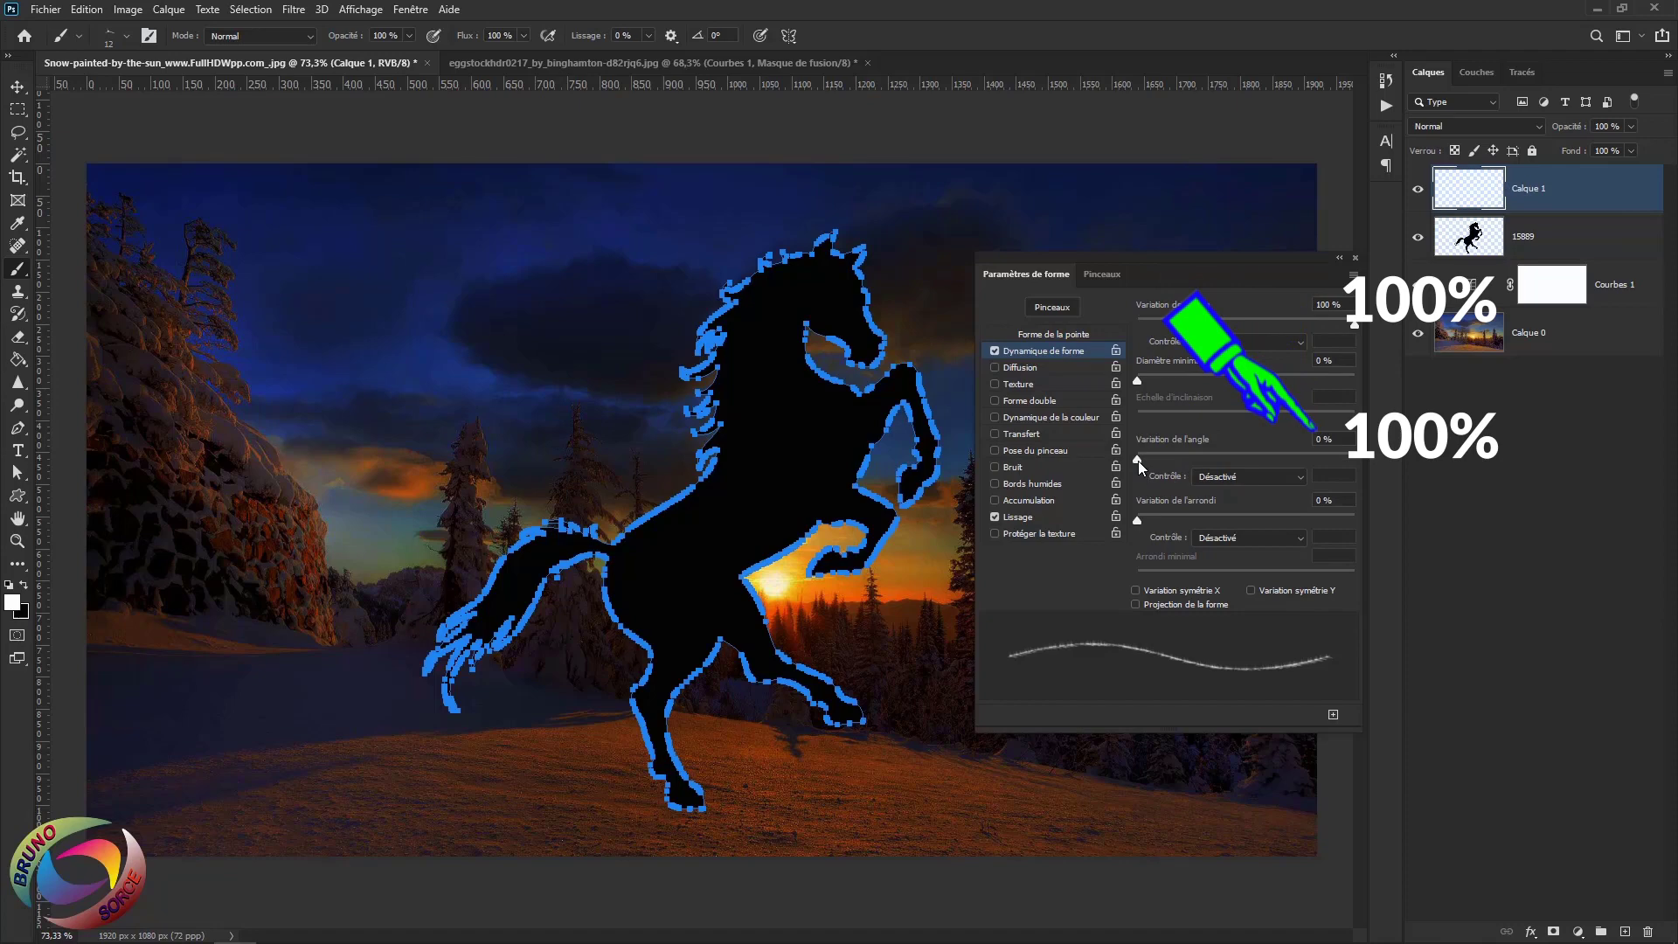
drag(1138, 460, 1410, 474)
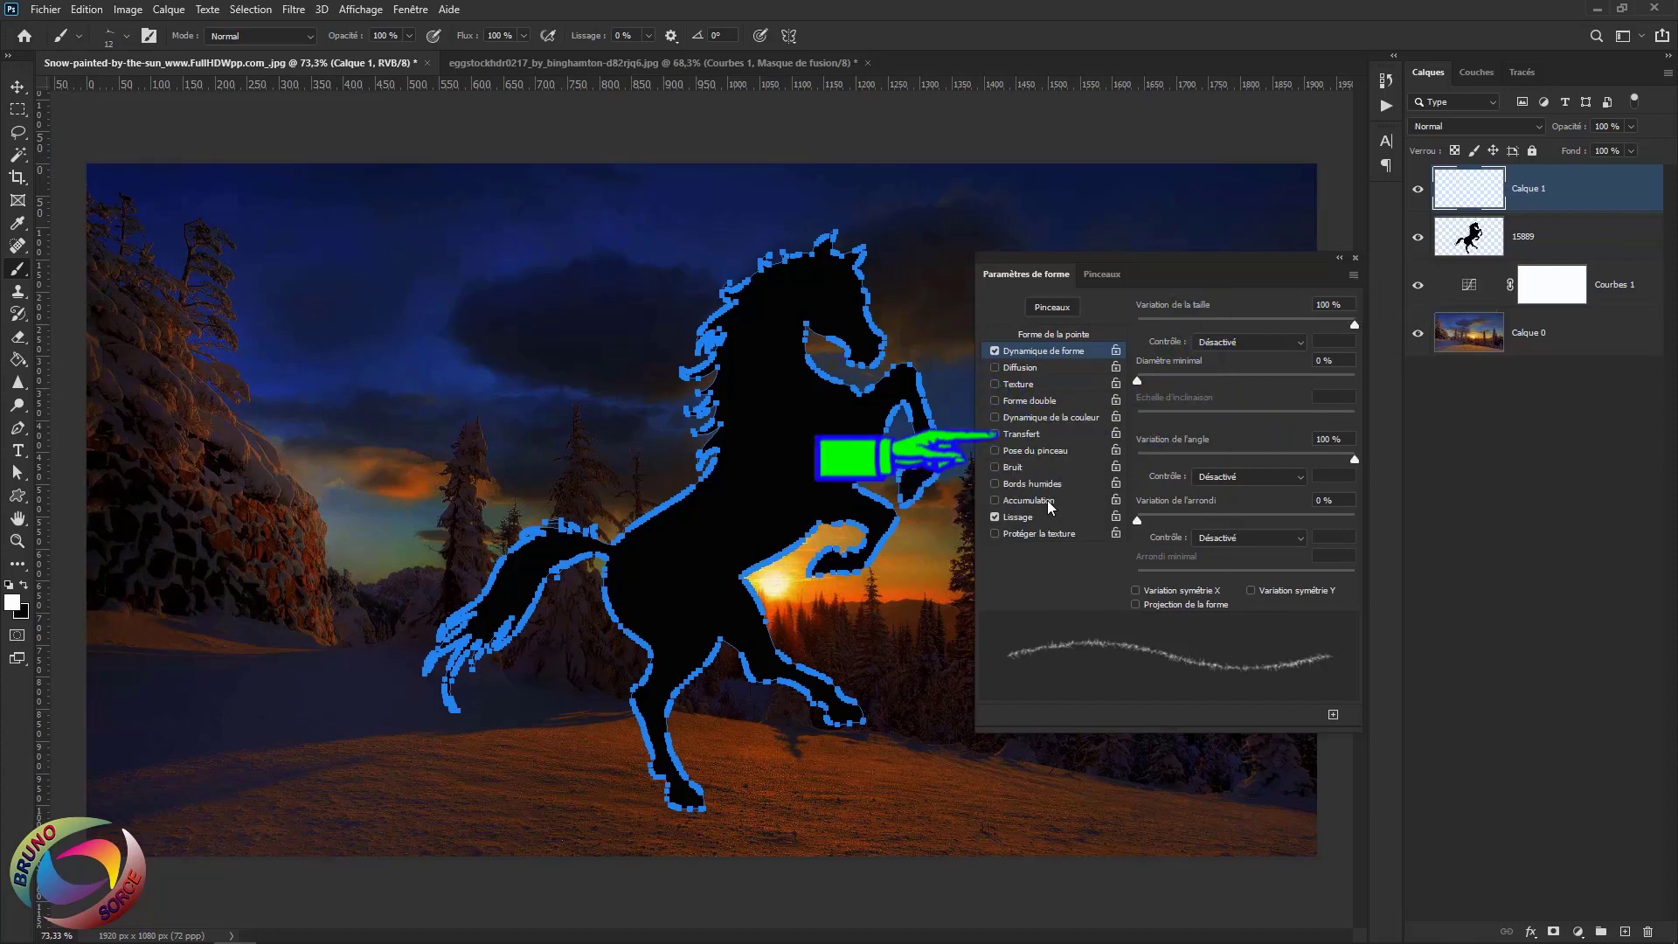
click(1019, 435)
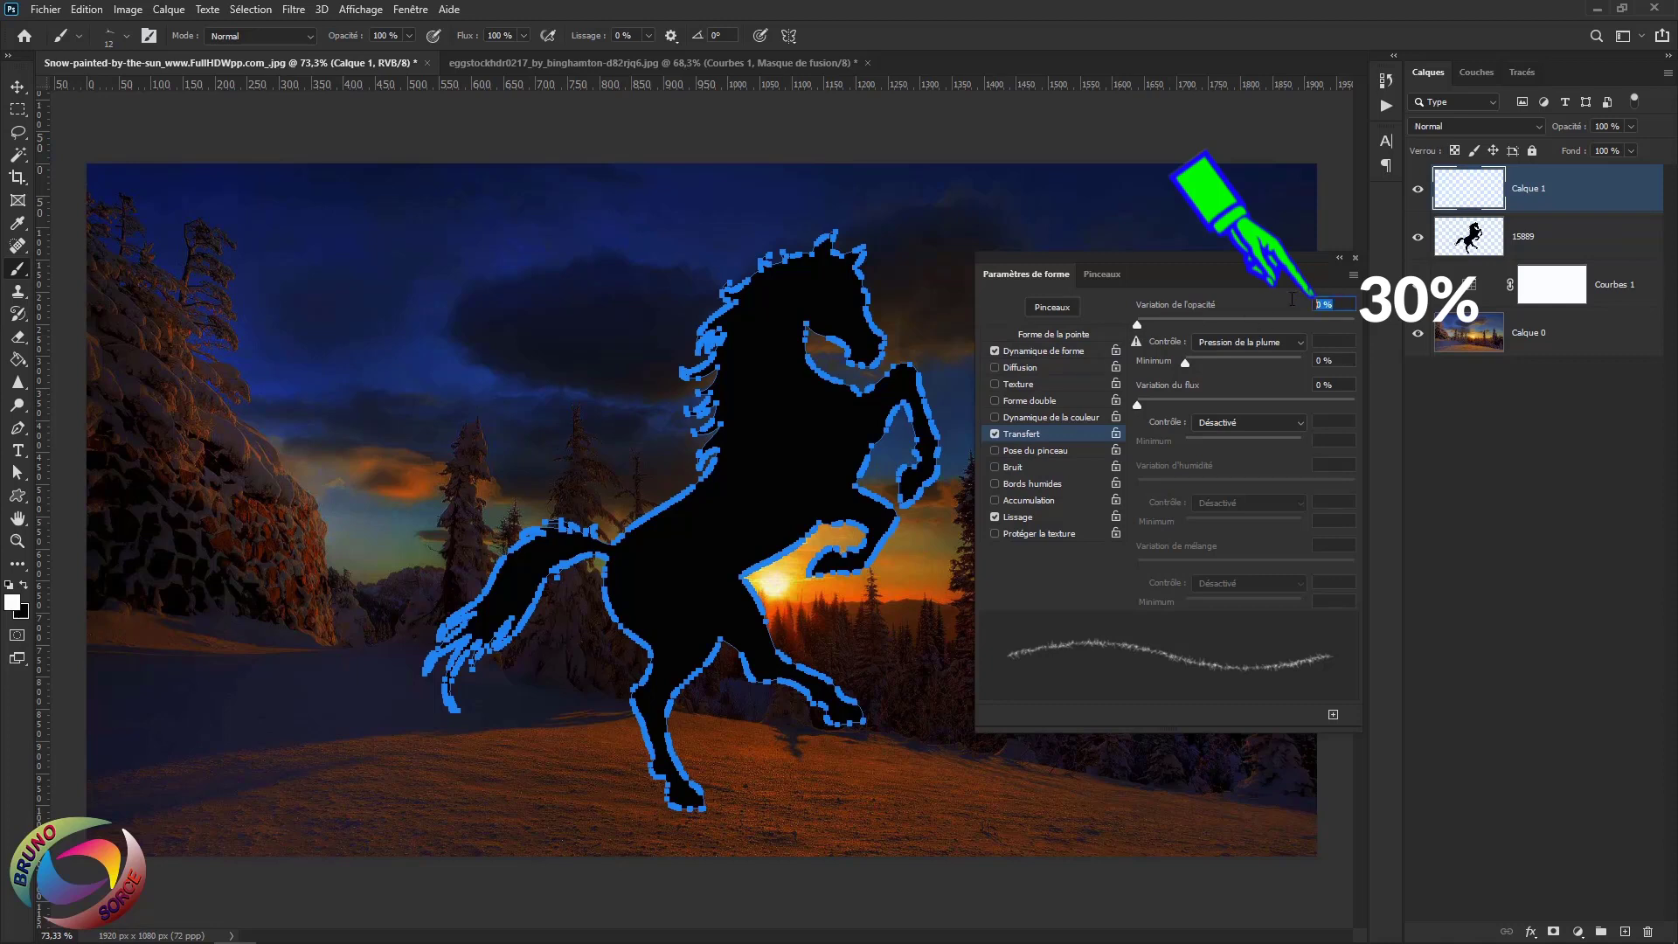
text(30)
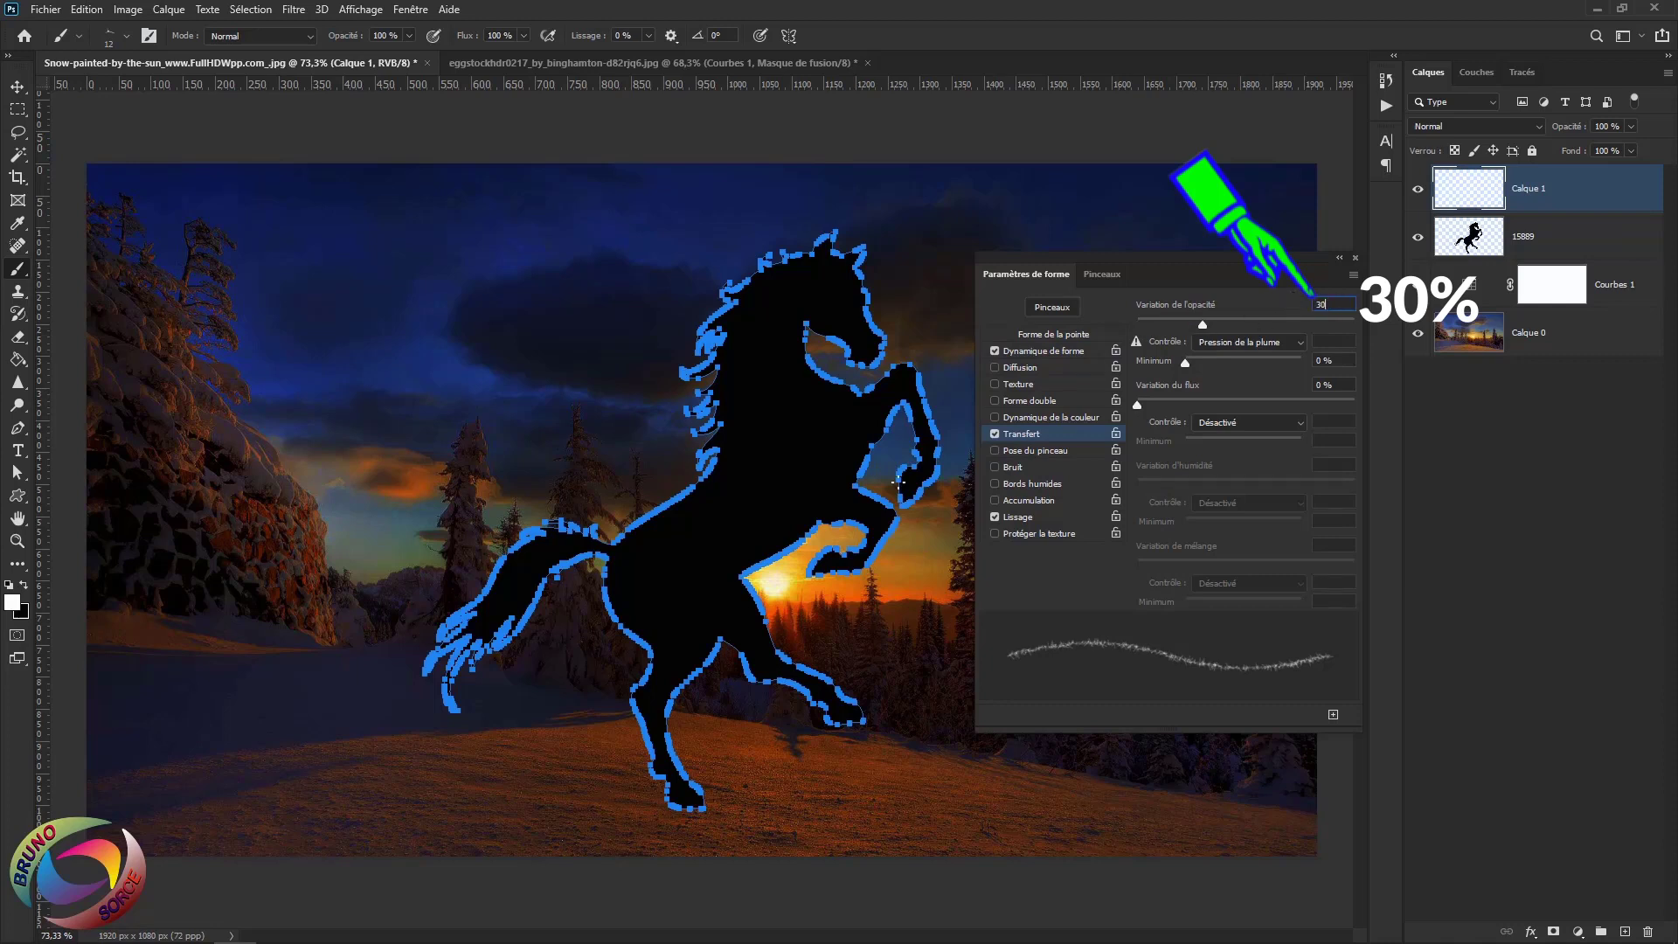
With the Pen tool in Path mode, stroke the horse path on Calque 1 using the Brush, with pressure simulation off
click(24, 432)
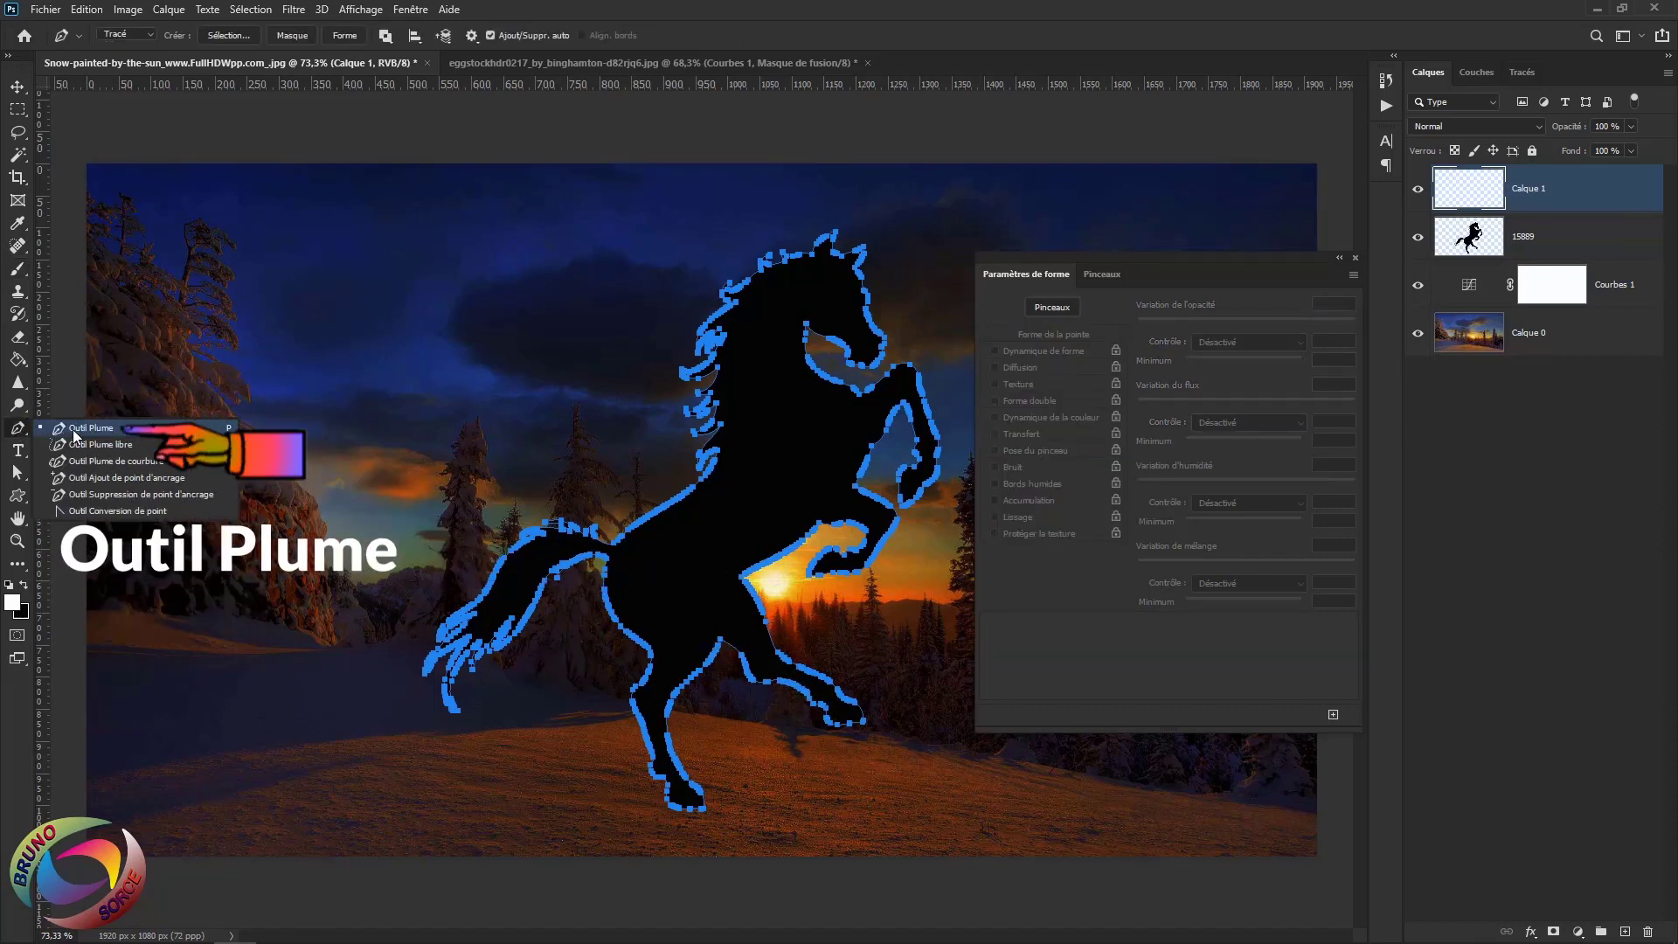
click(75, 434)
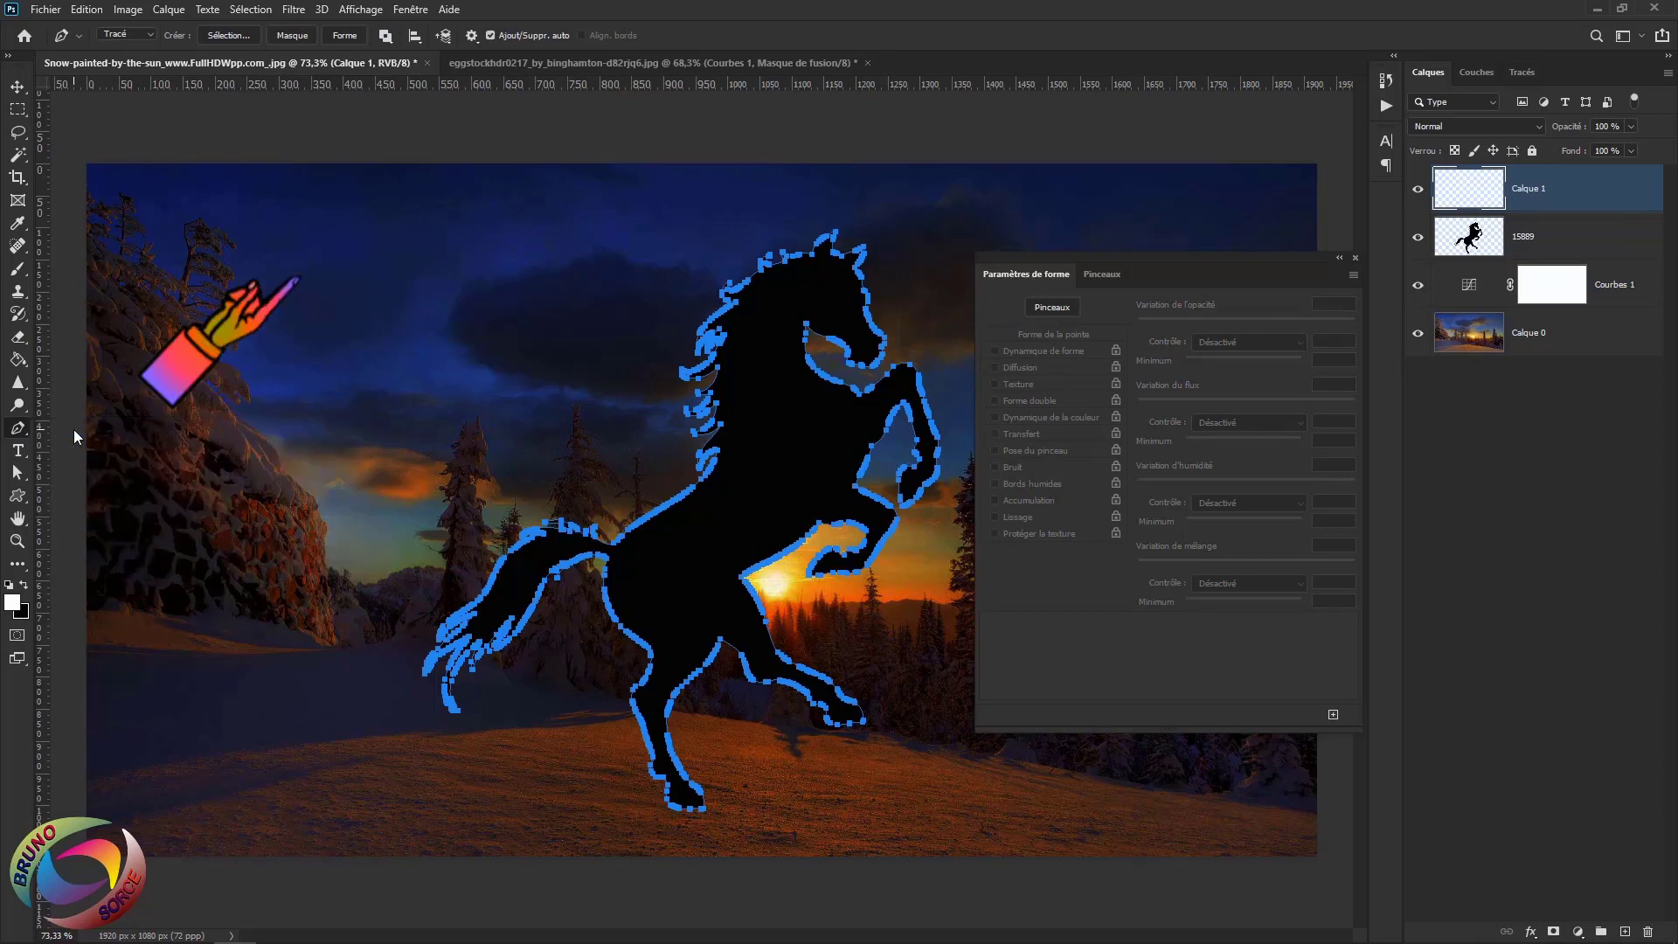
click(120, 38)
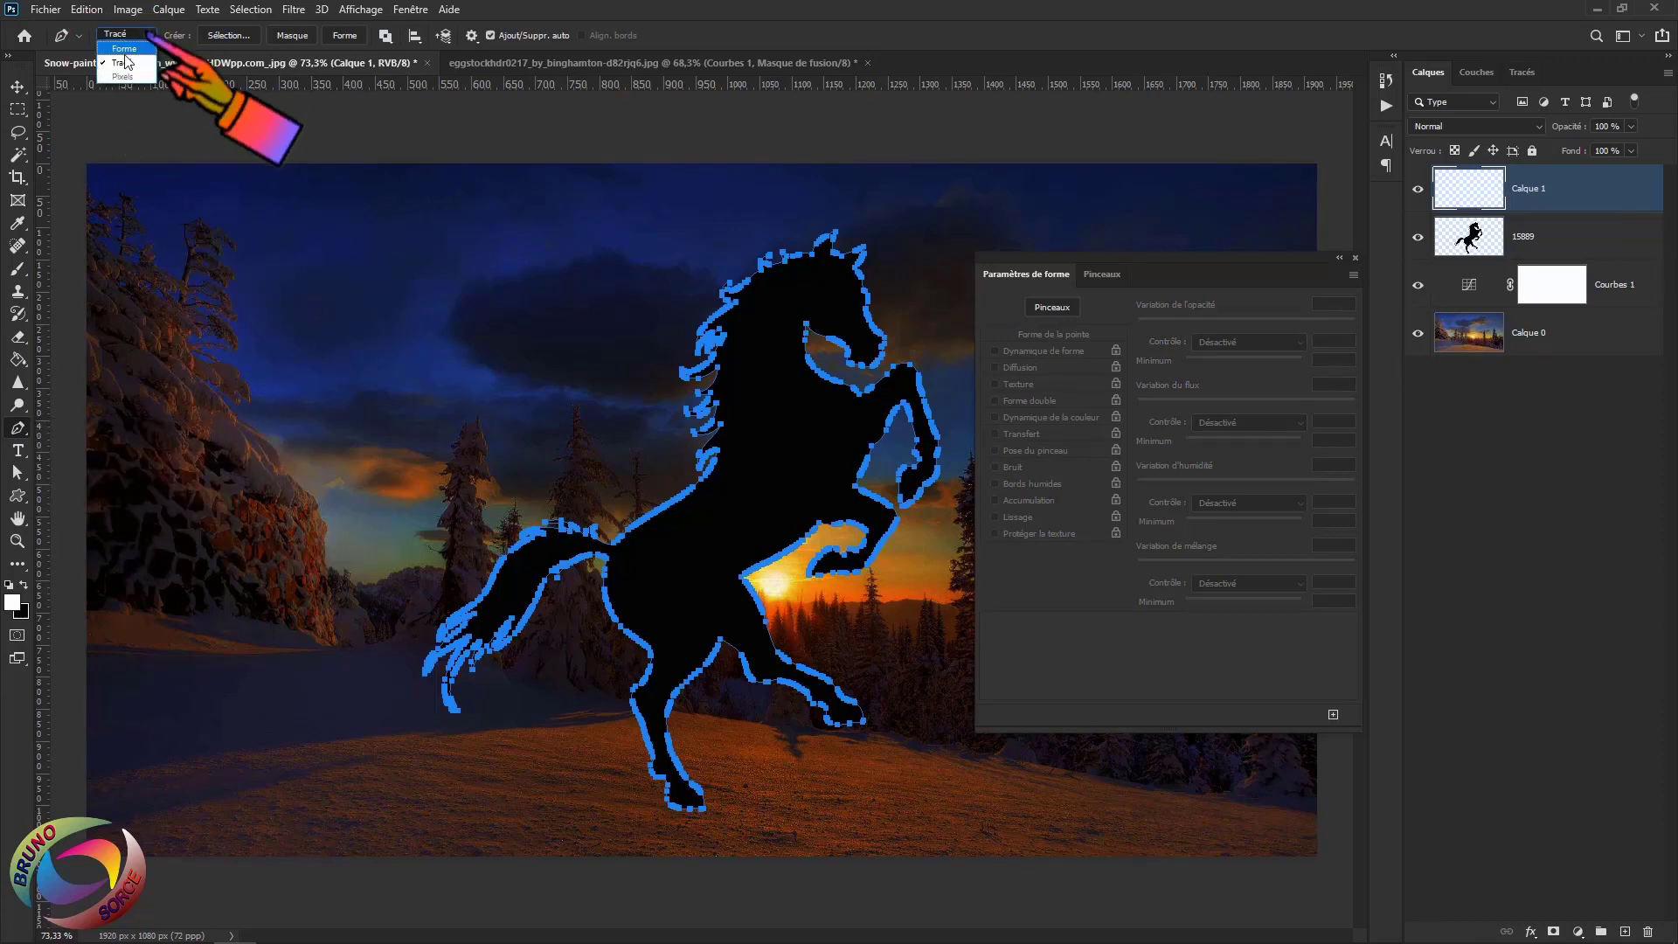
click(130, 65)
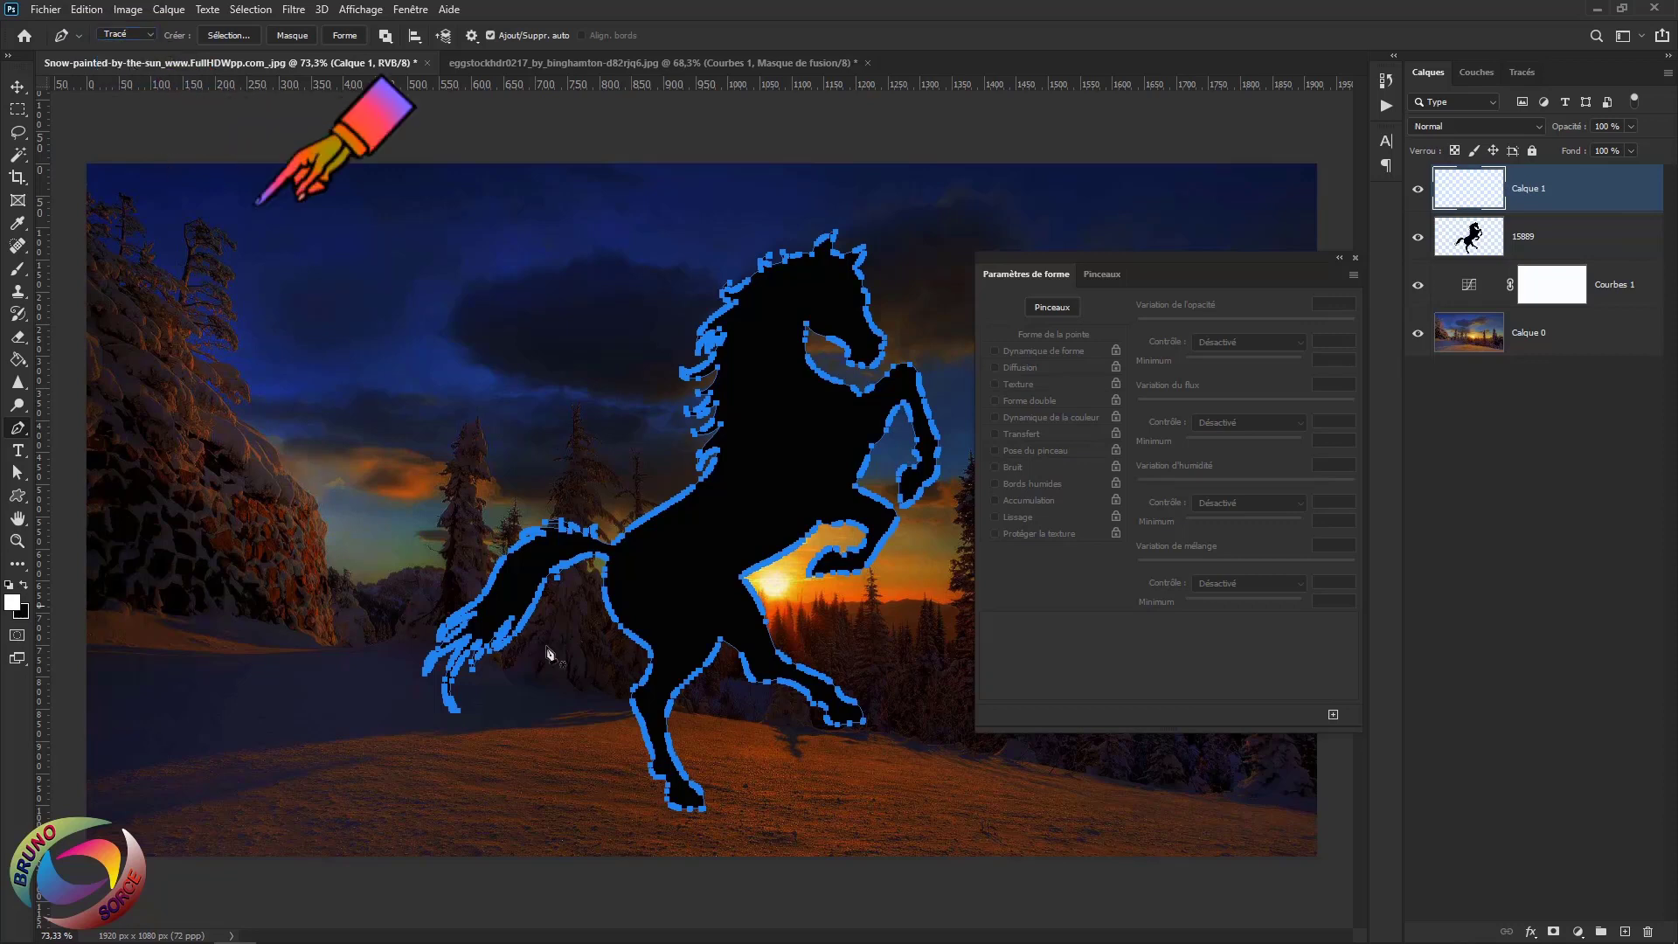
right_click(777, 444)
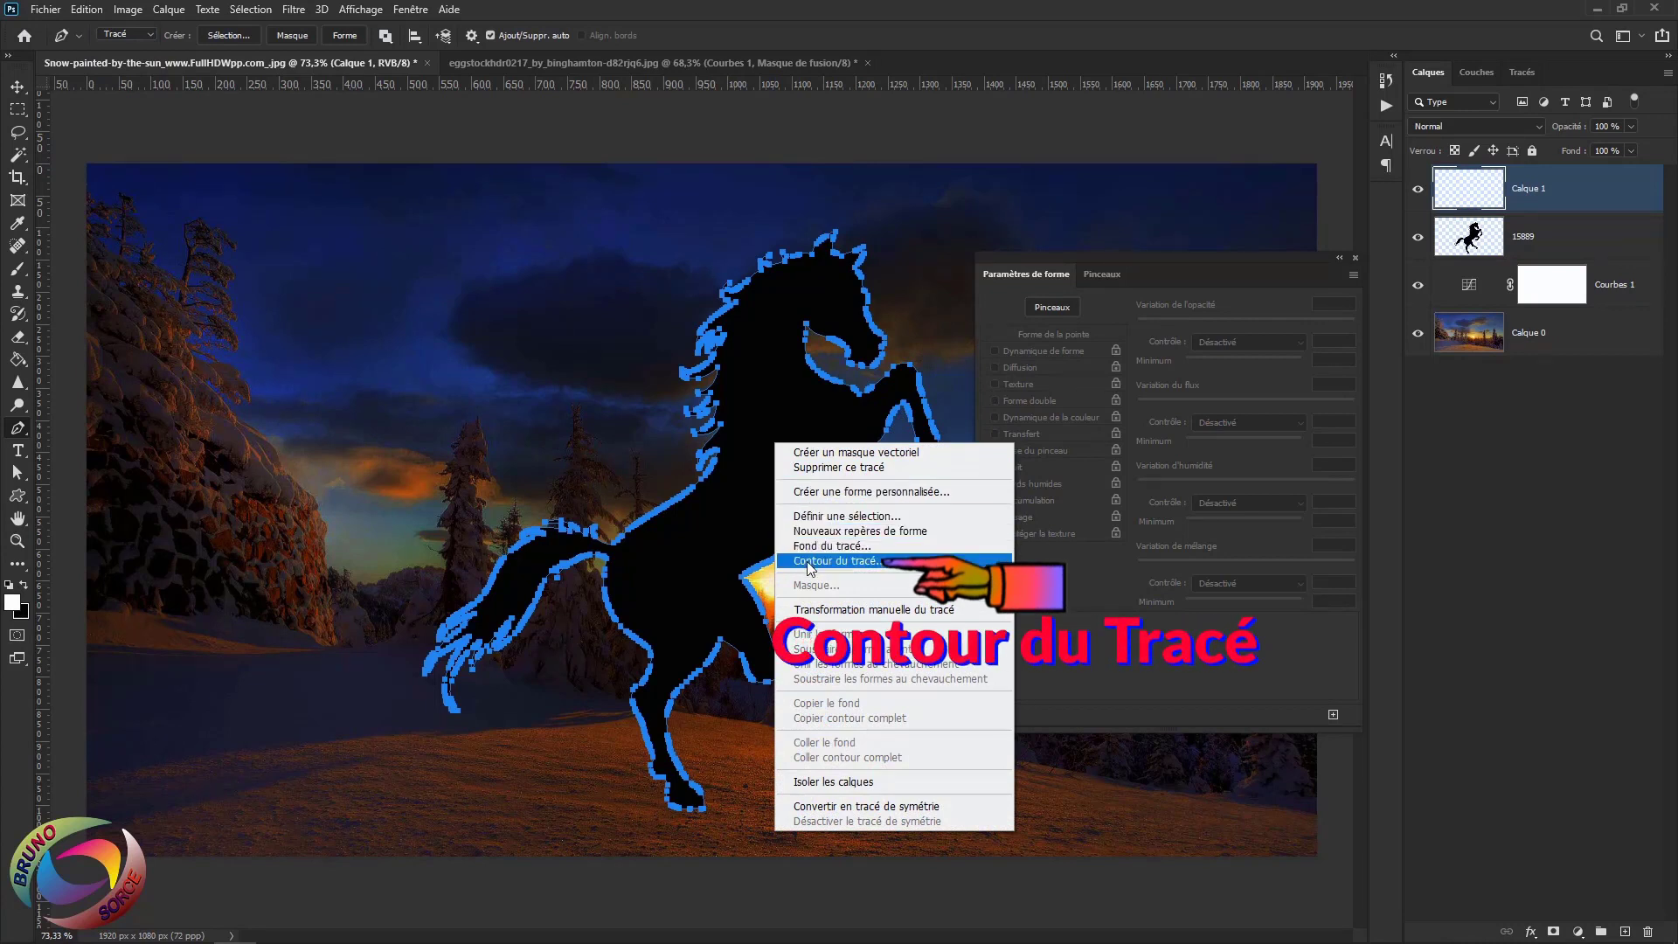
click(835, 561)
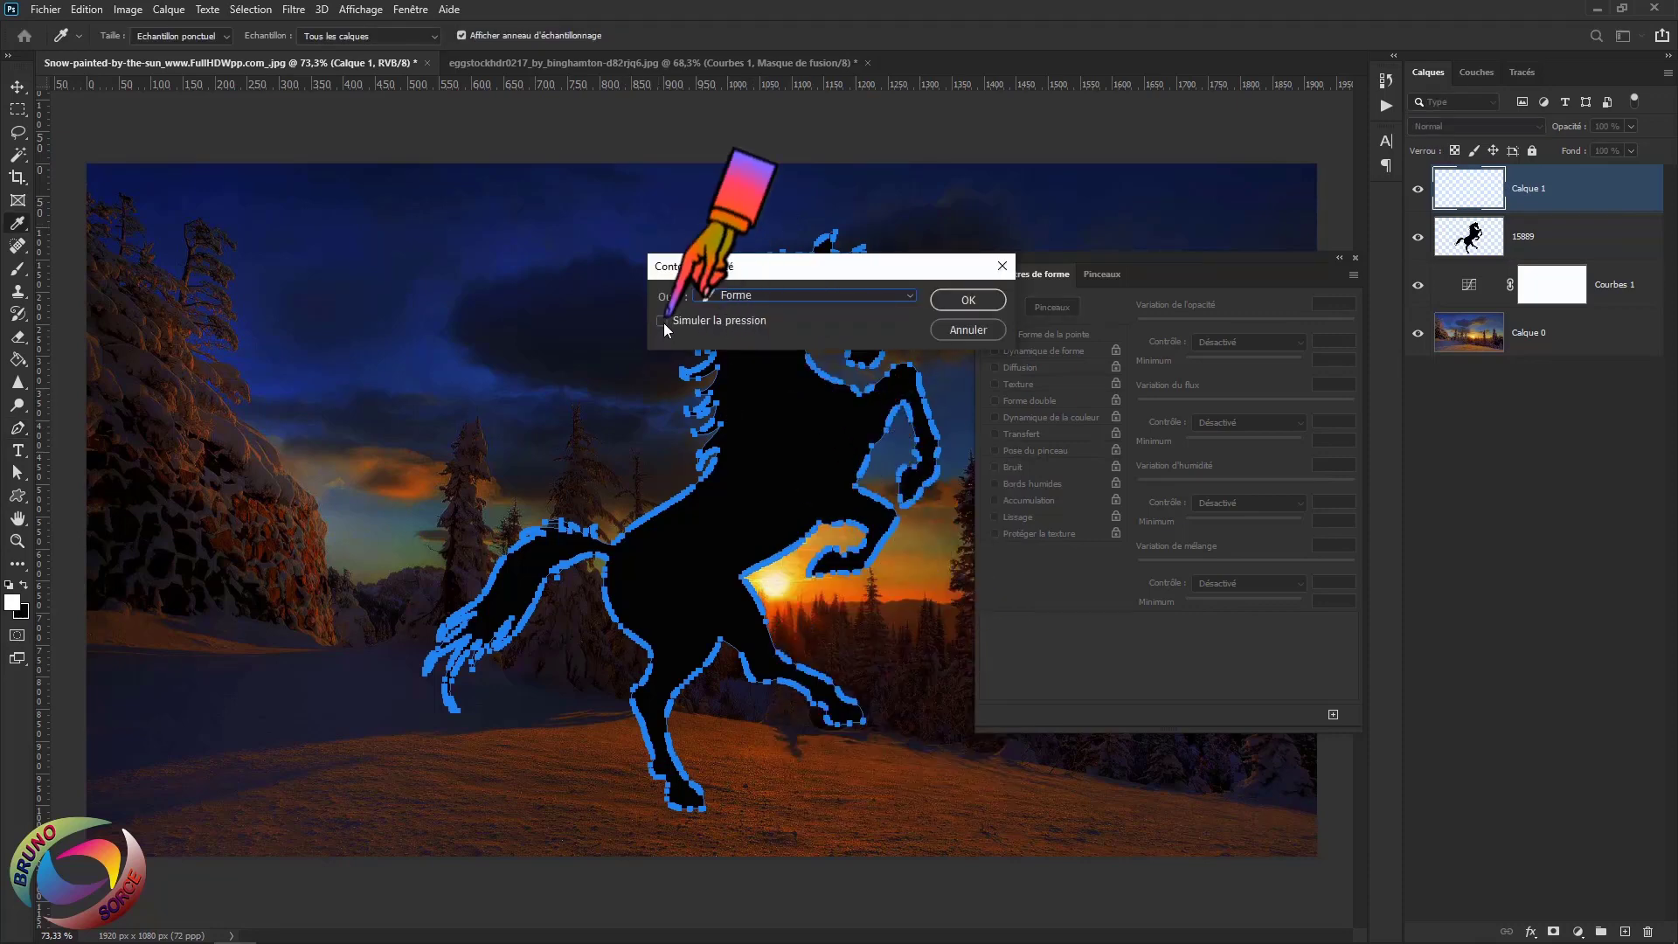
click(752, 297)
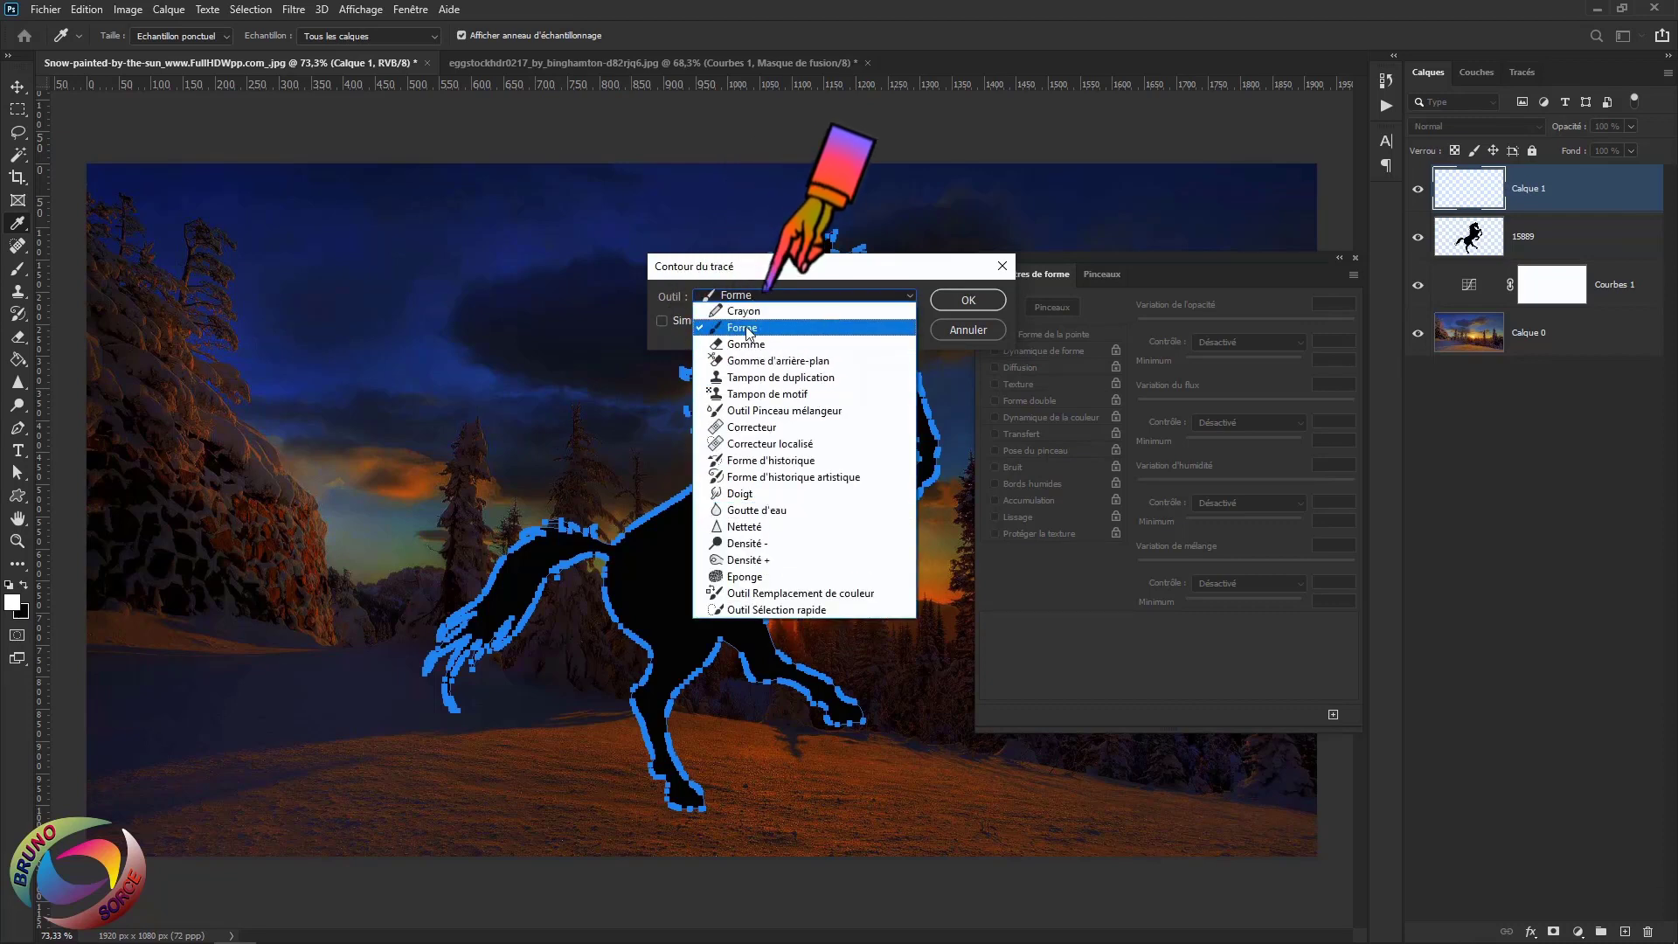
click(747, 329)
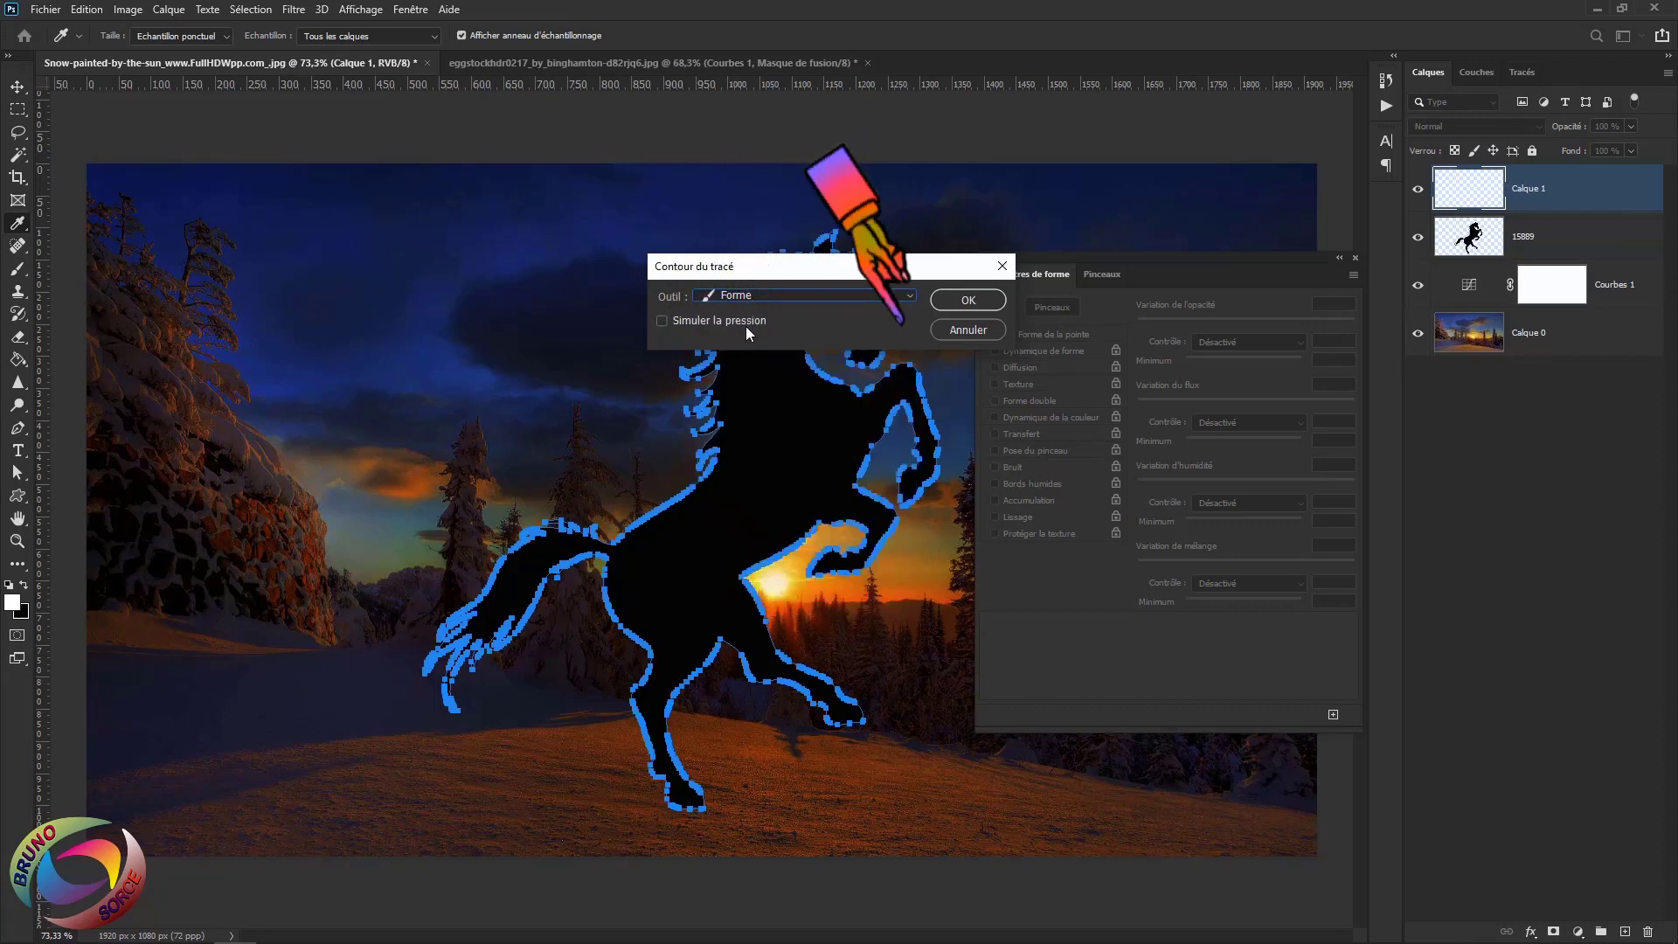
click(968, 300)
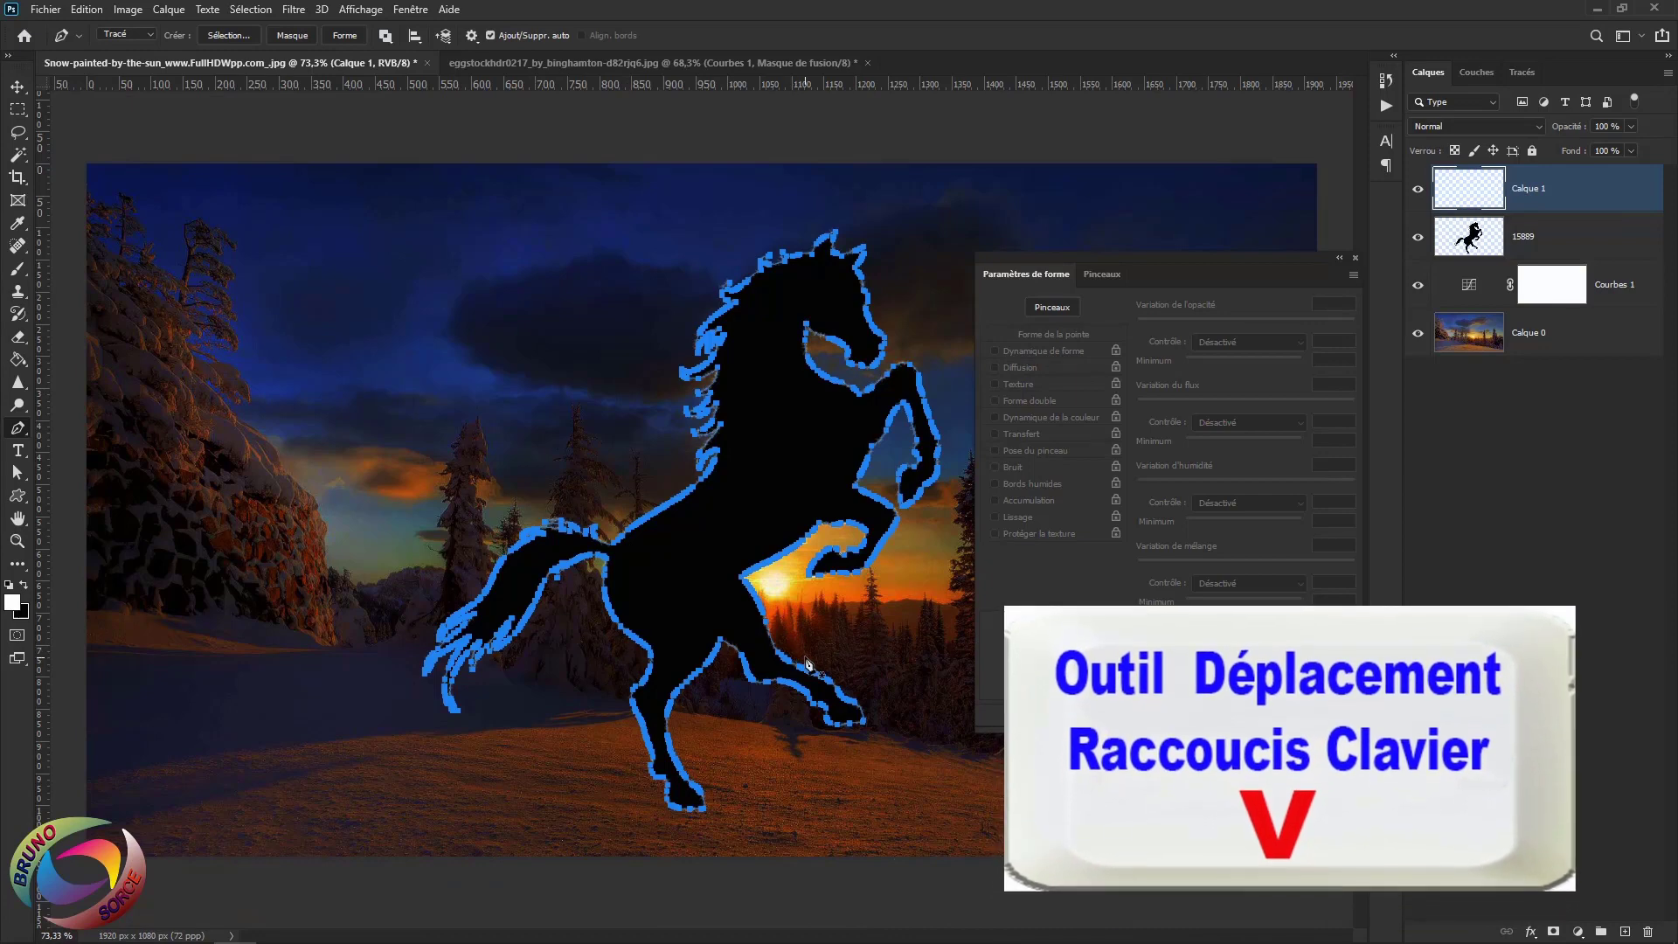
Hide the black horse silhouette layer and inspect the sparkler stroke with the path overlay momentarily hidden
key(v)
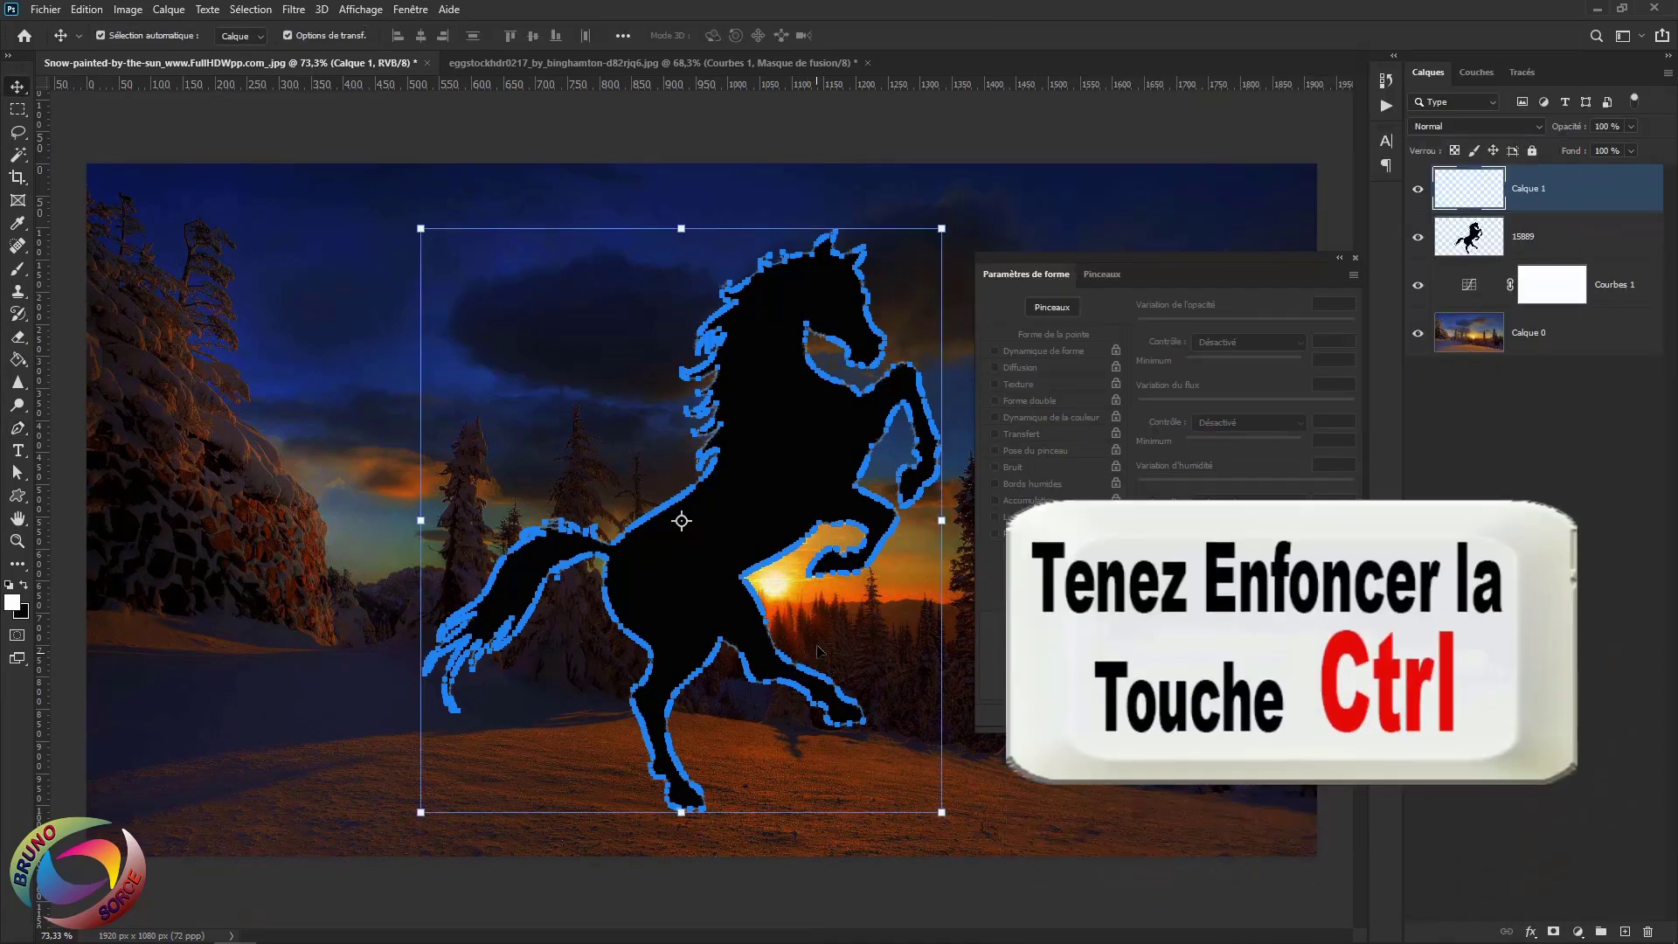
key(ctrl)
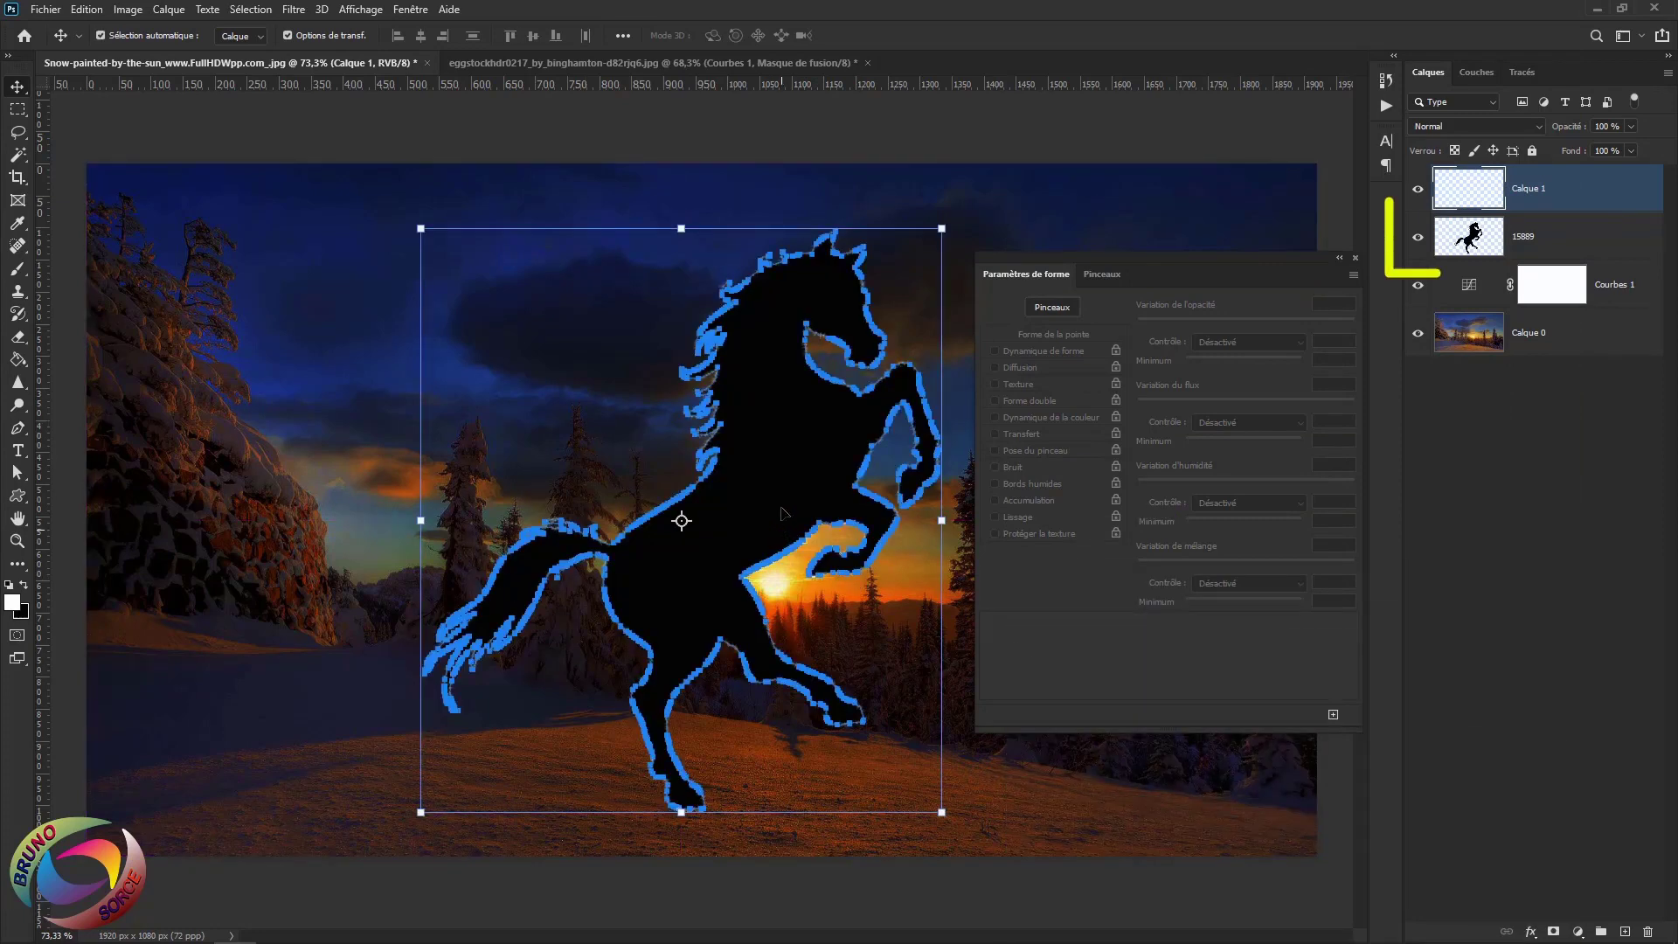
click(1418, 241)
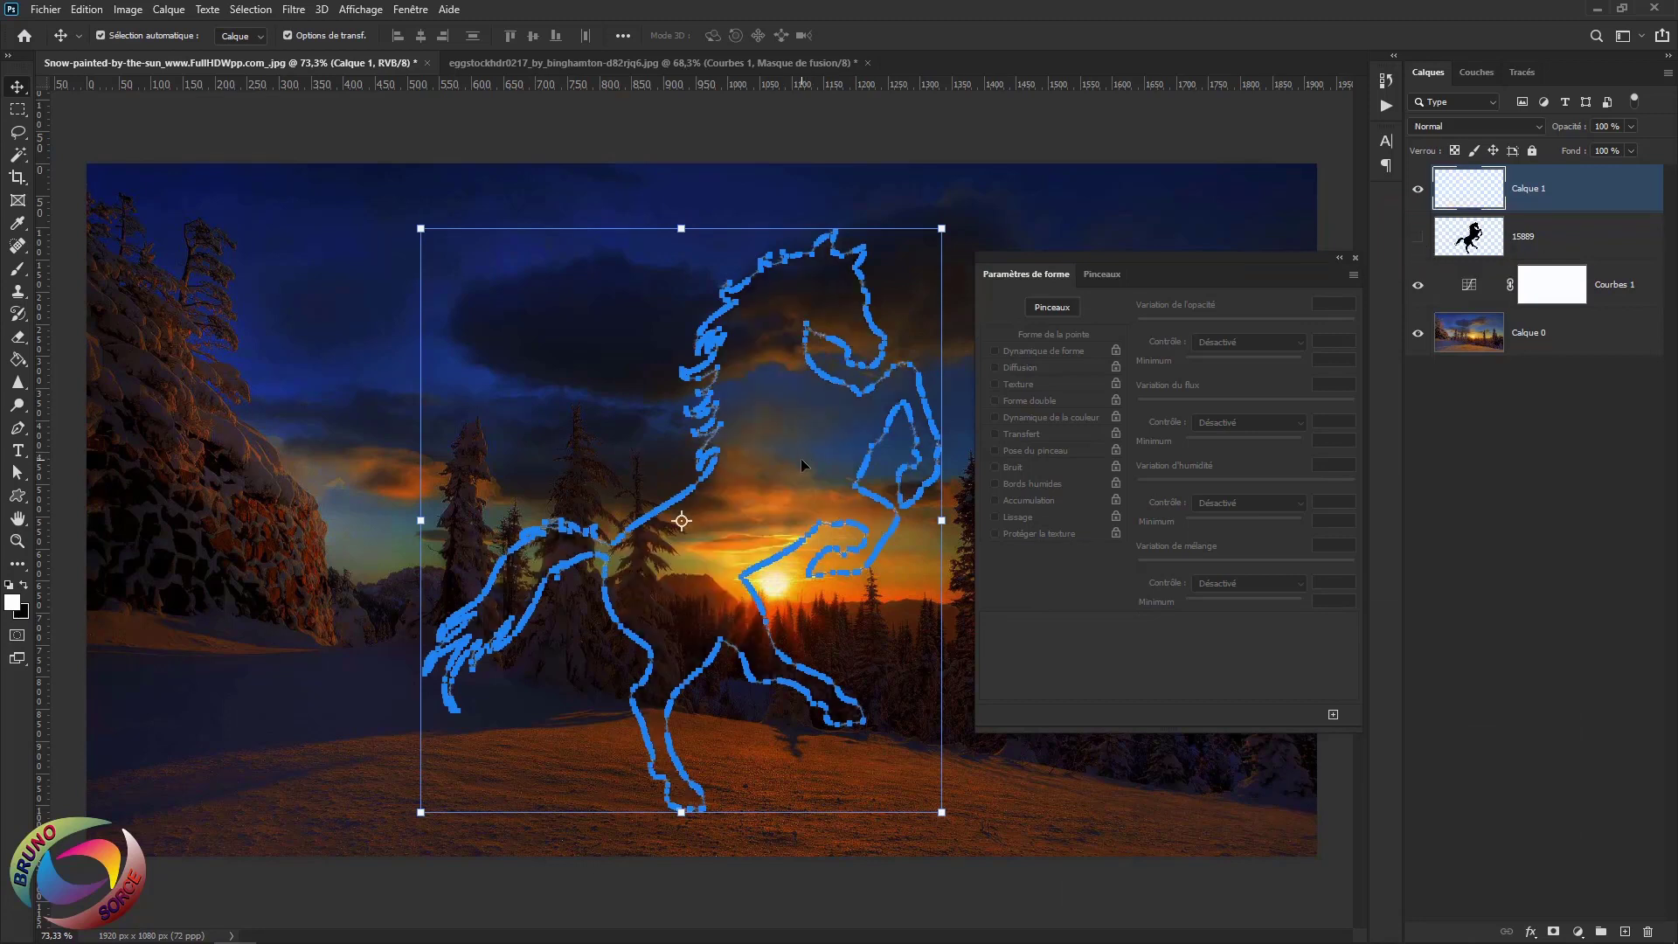
key(ctrl)
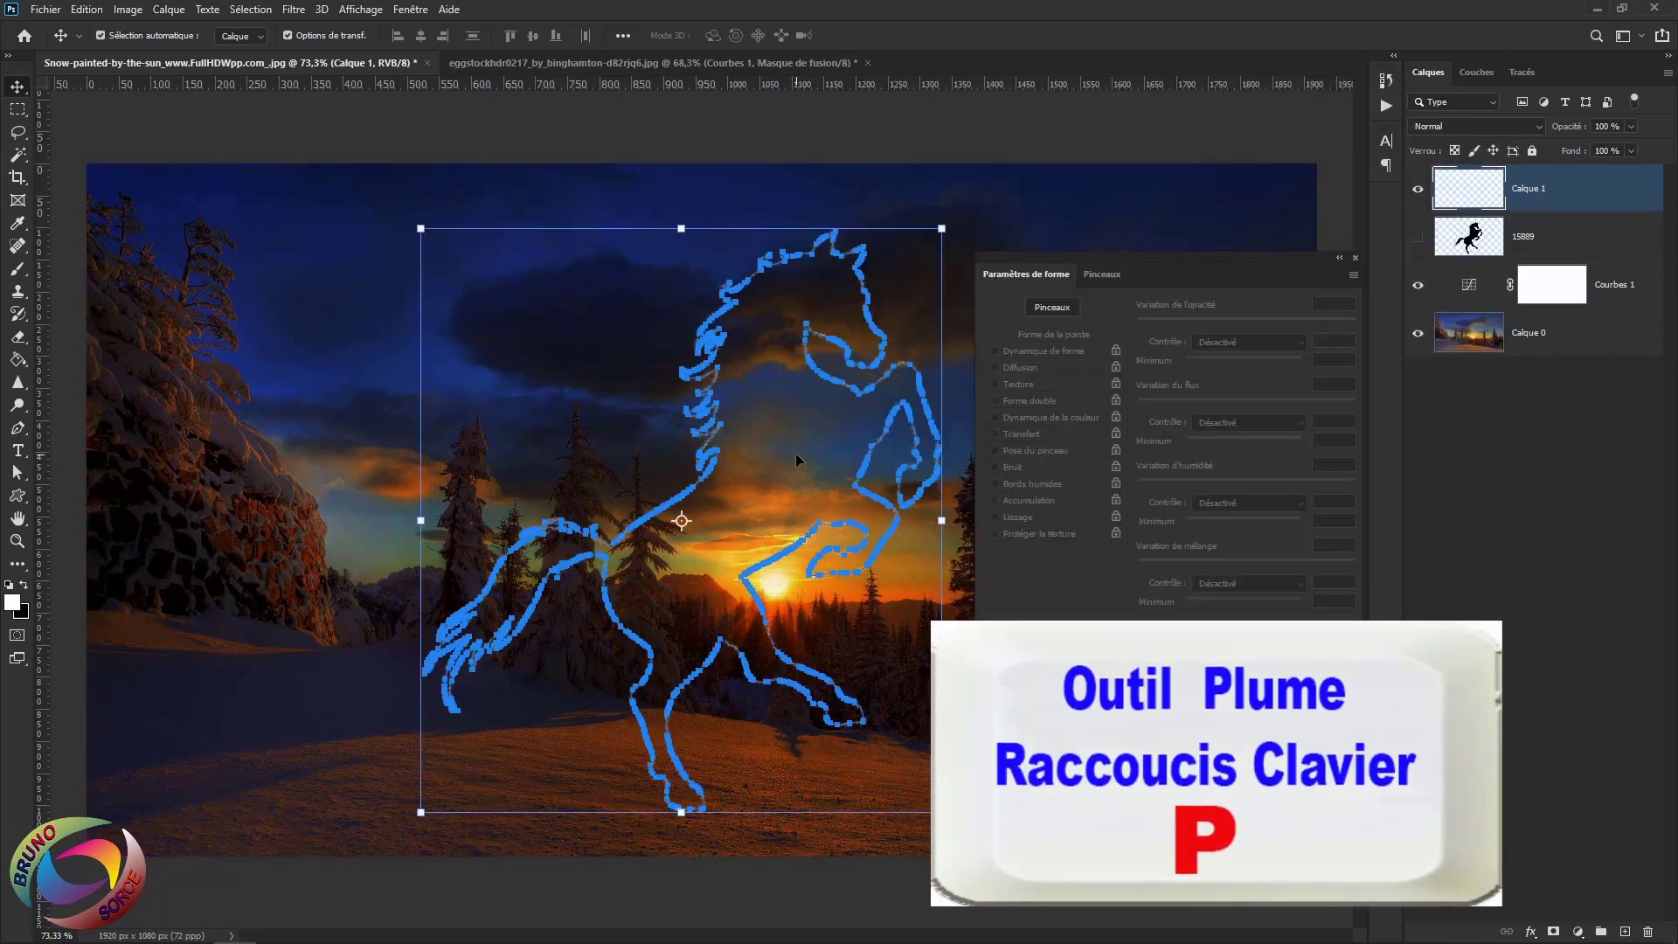
Stroke the horse path on Calque 1 a second time with the Brush to intensify the outline
key(p)
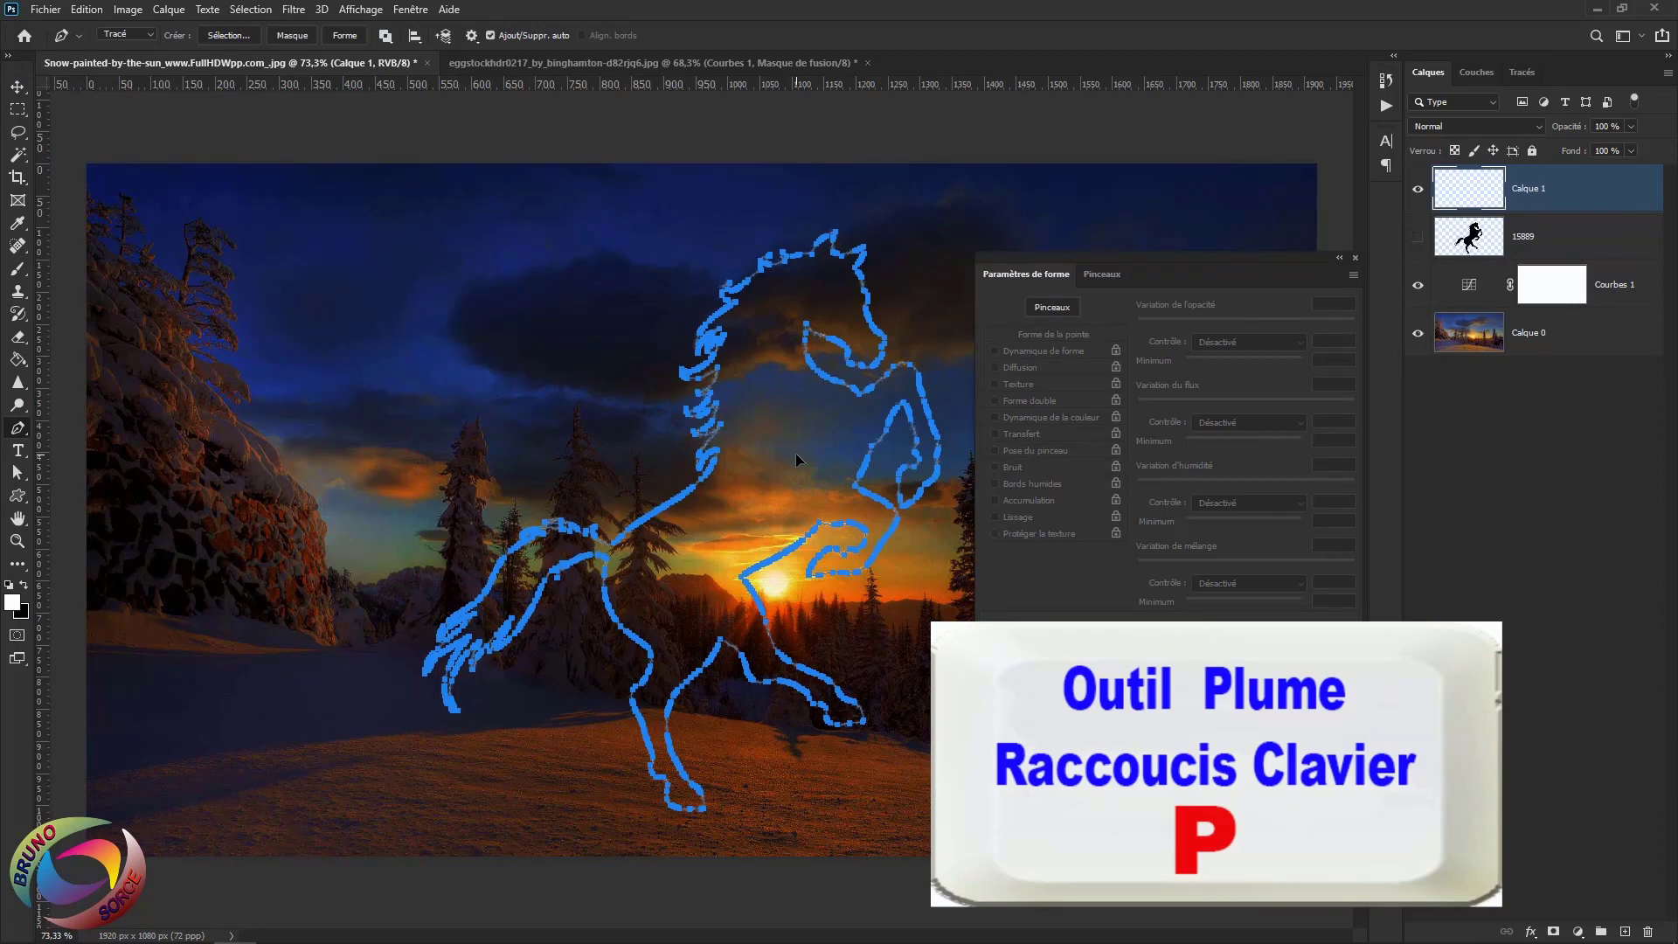
right_click(796, 453)
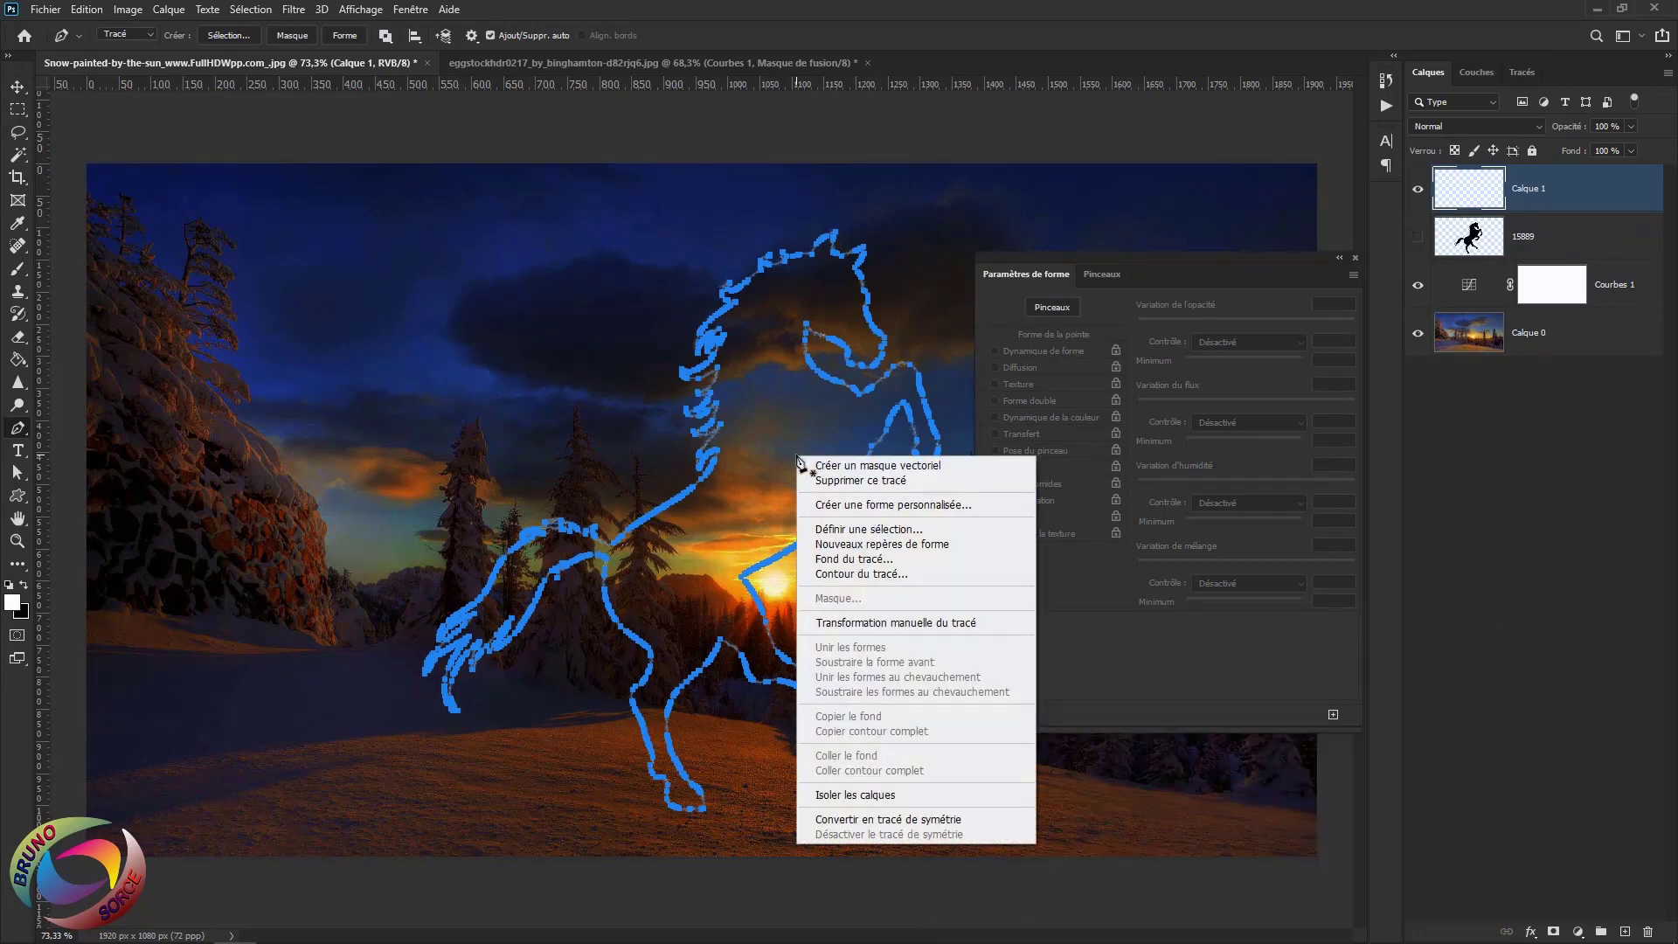
click(851, 577)
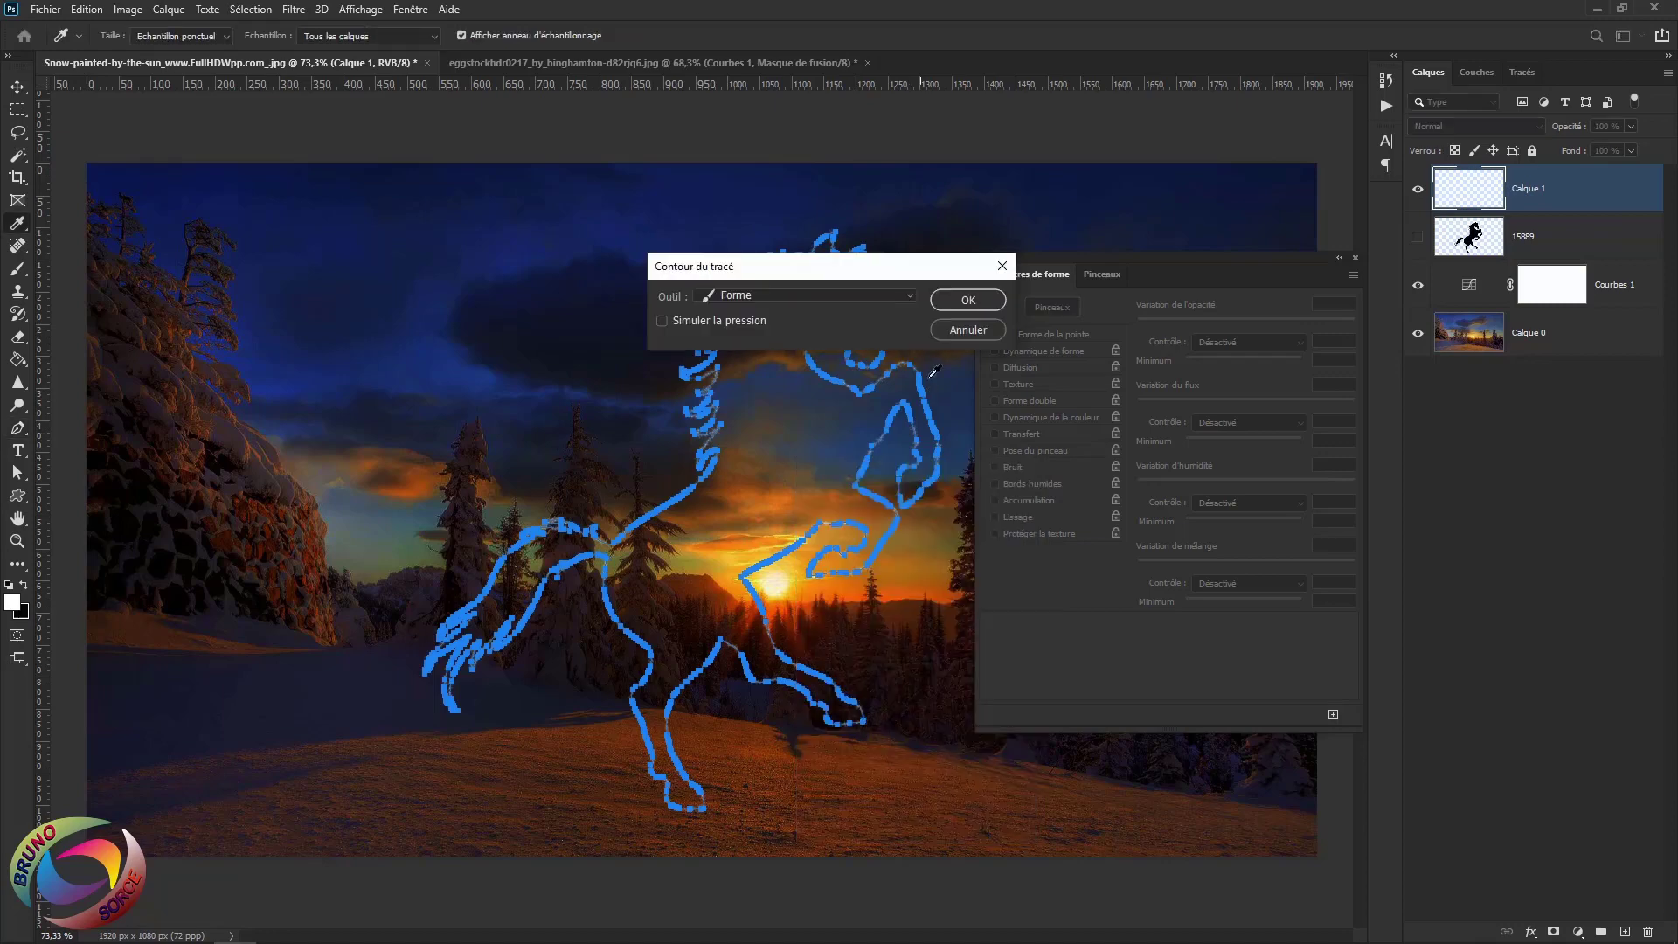
click(968, 300)
Examine the doubled sparkler outline with the Move tool active and the path overlay momentarily hidden
key(v)
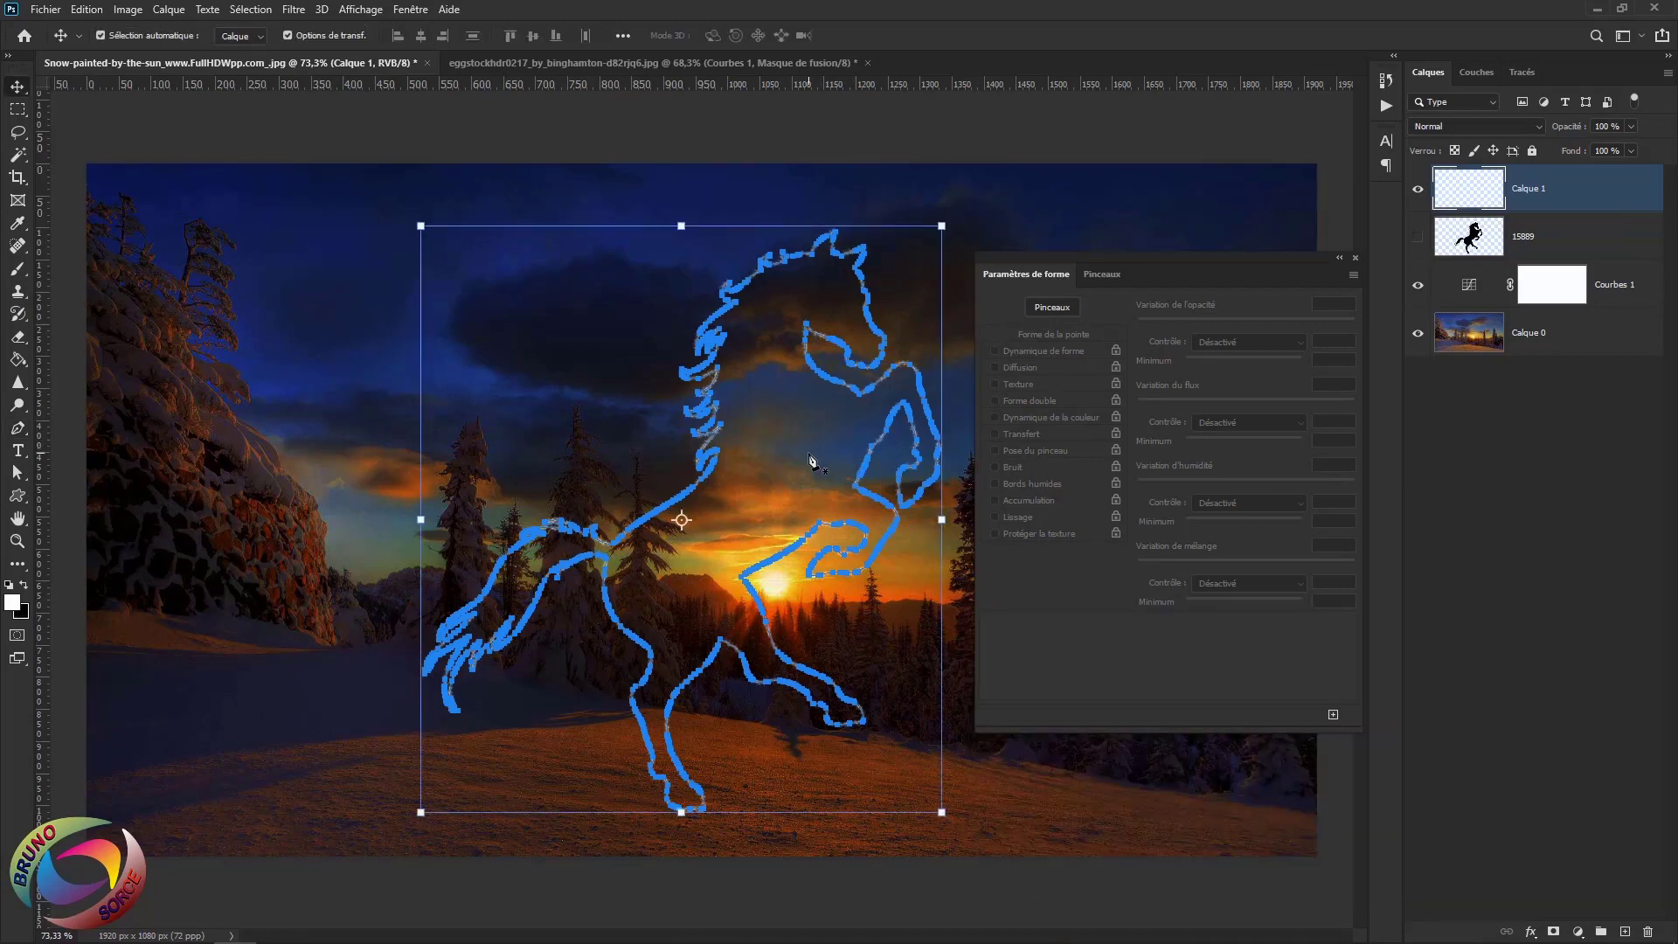
key(ctrl)
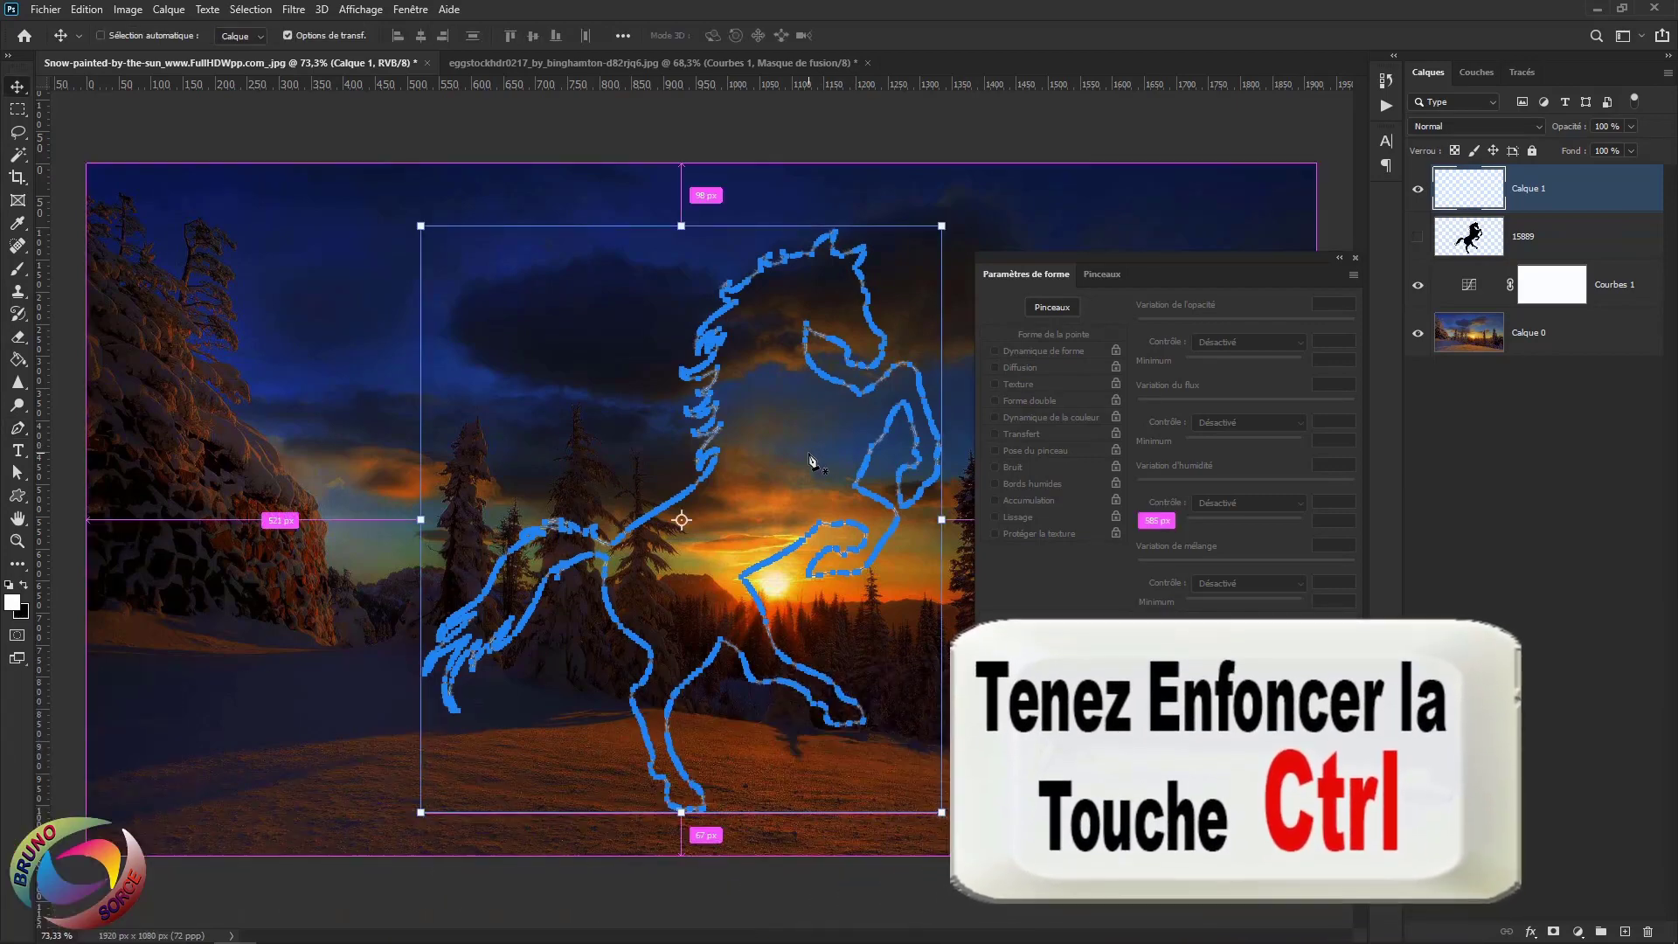
ctrl+click(812, 461)
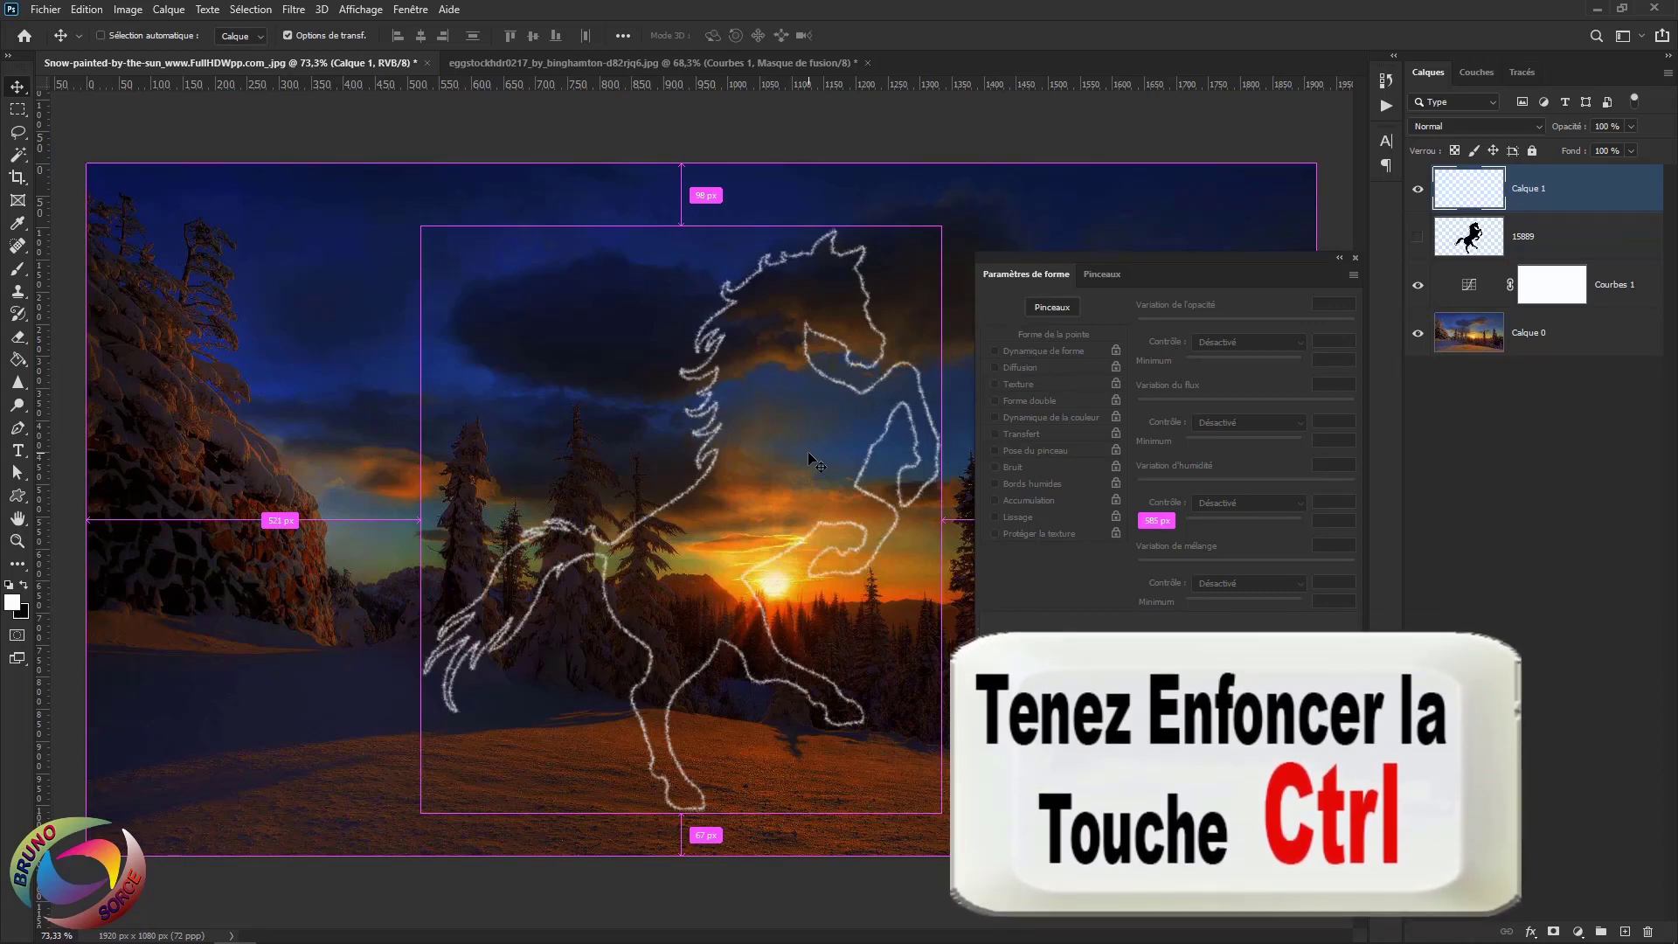
key(ctrl)
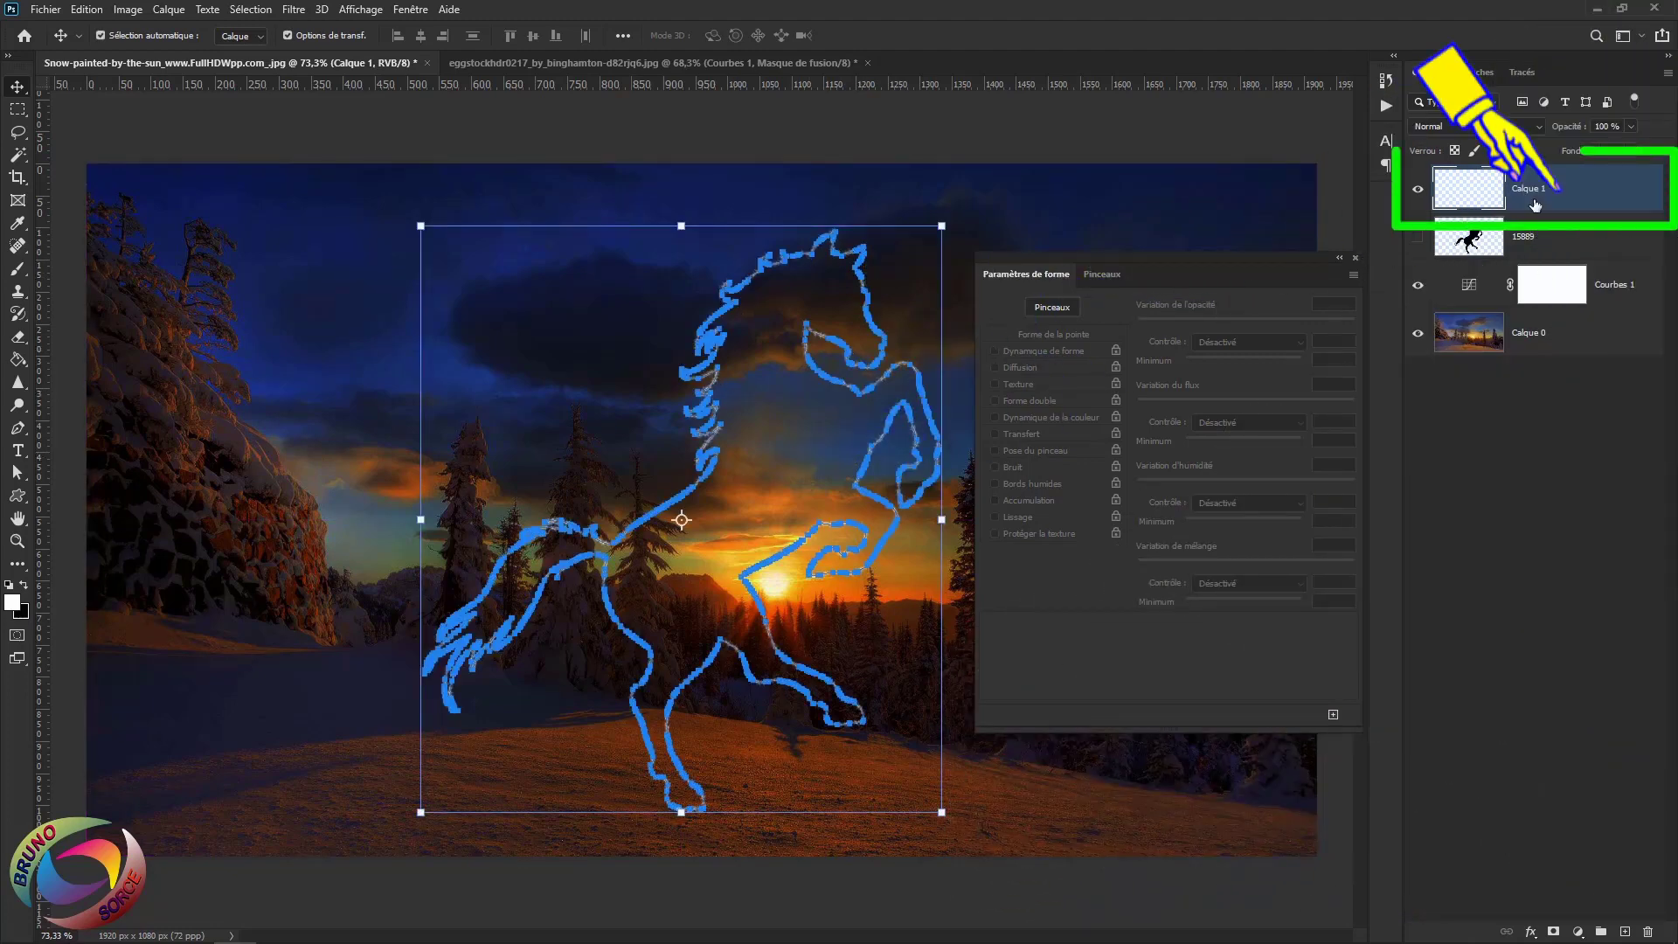
Add an empty layer above Calque 1 and choose the 412 px brush from the SPARKLER 3 group
click(1625, 931)
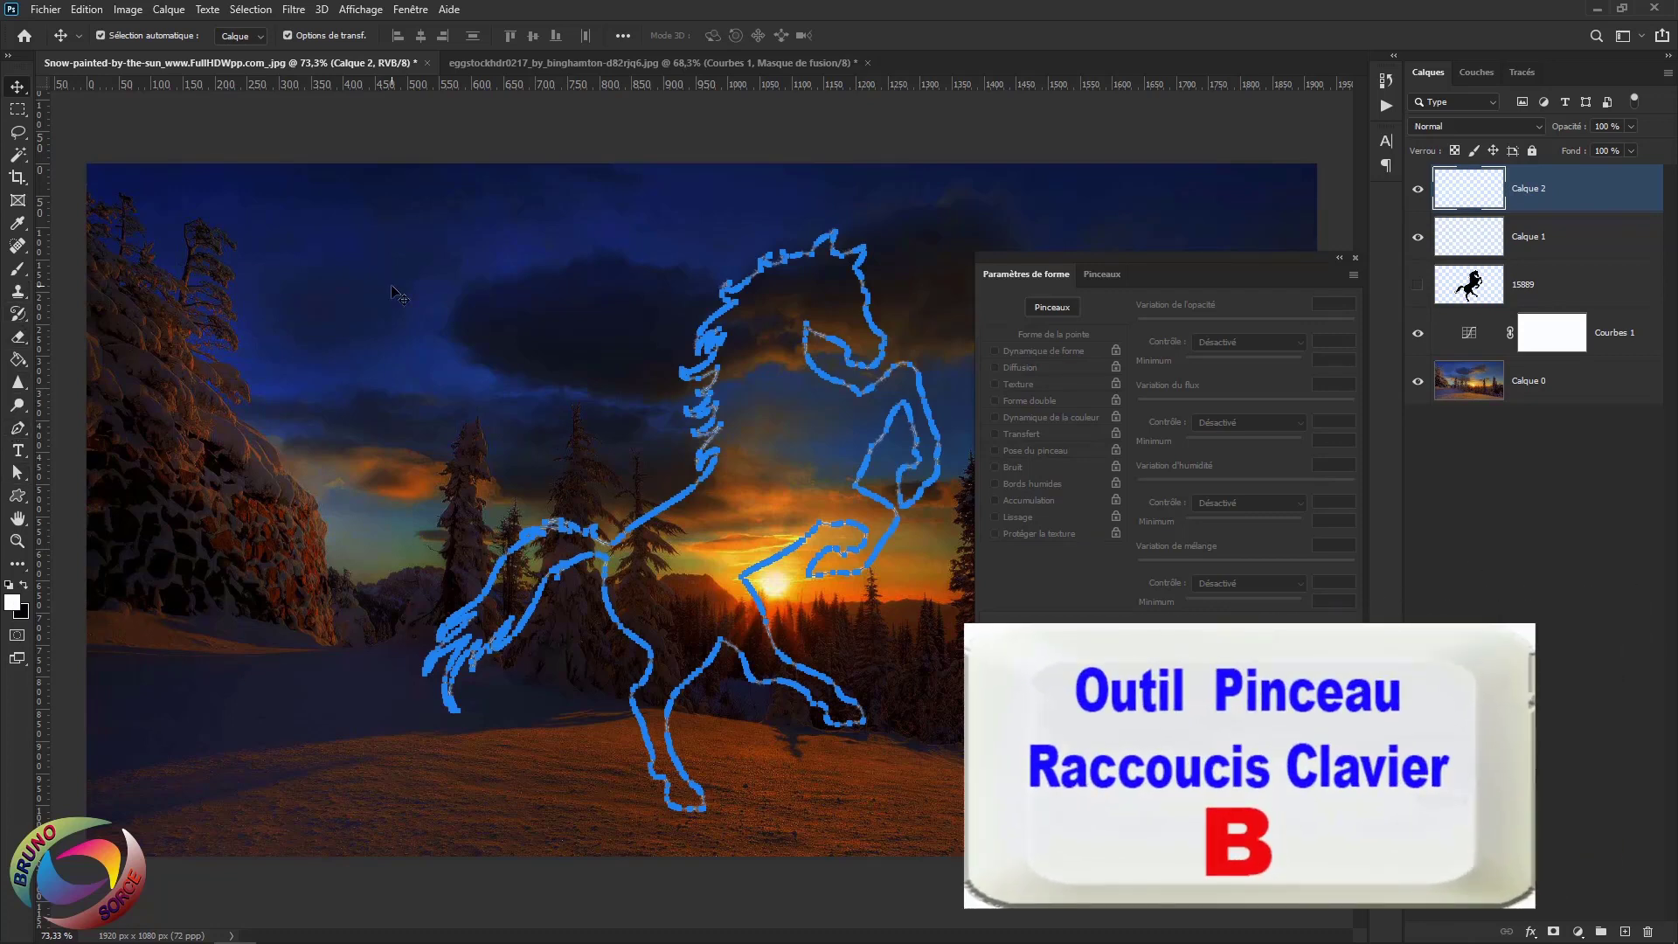
key(b)
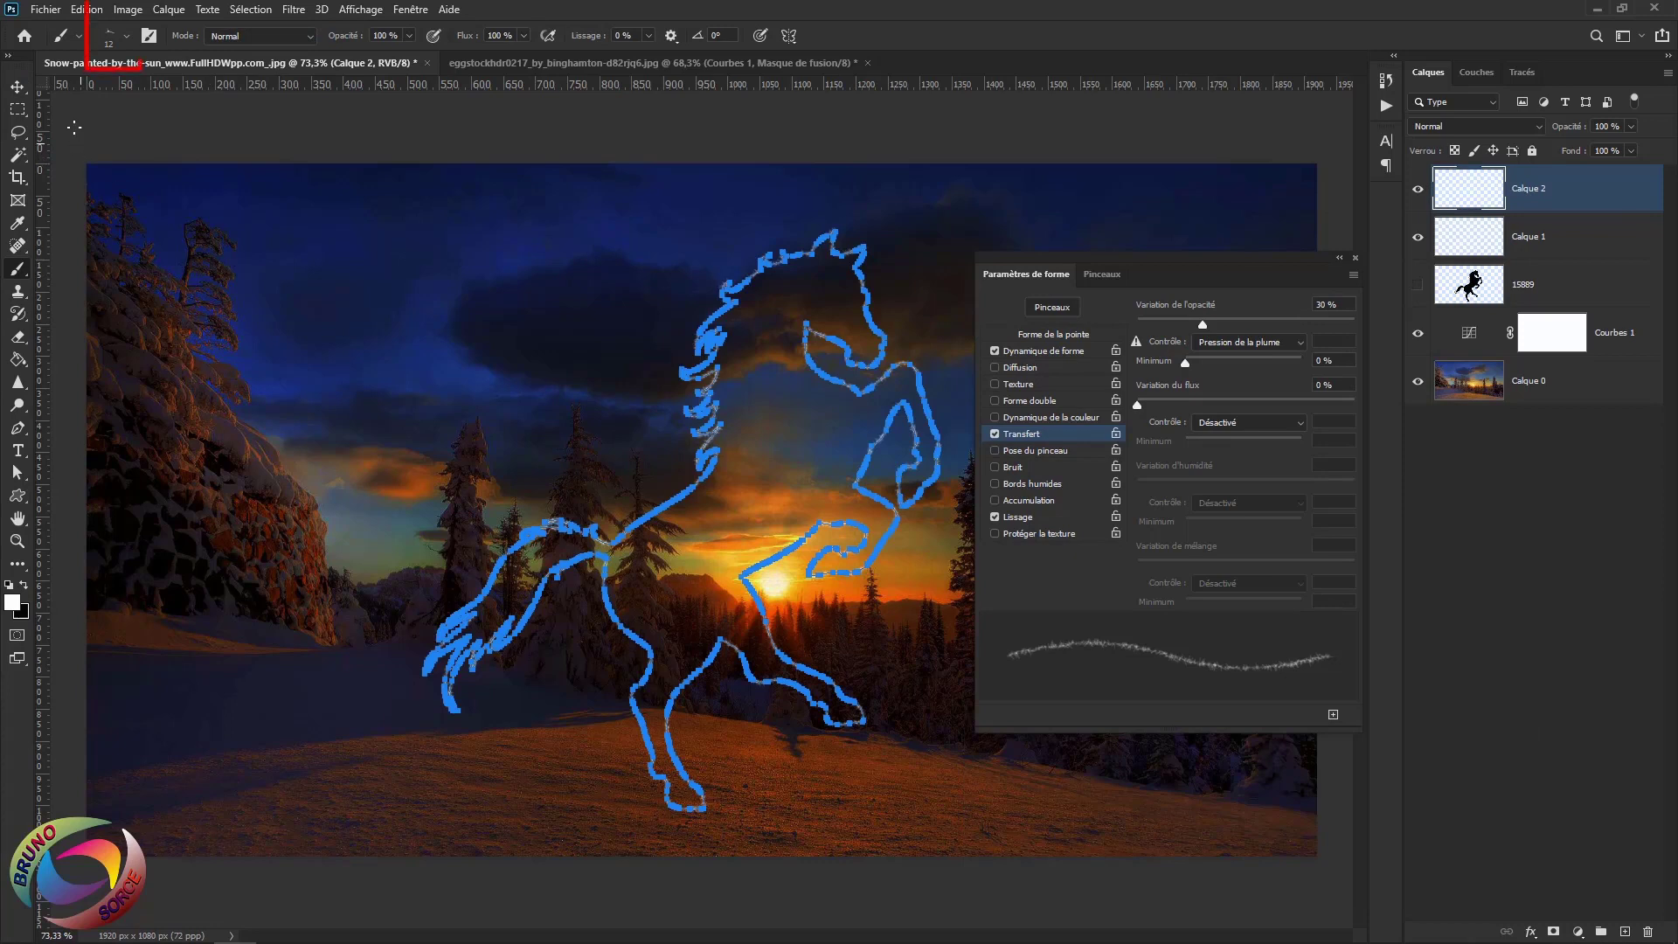
click(111, 39)
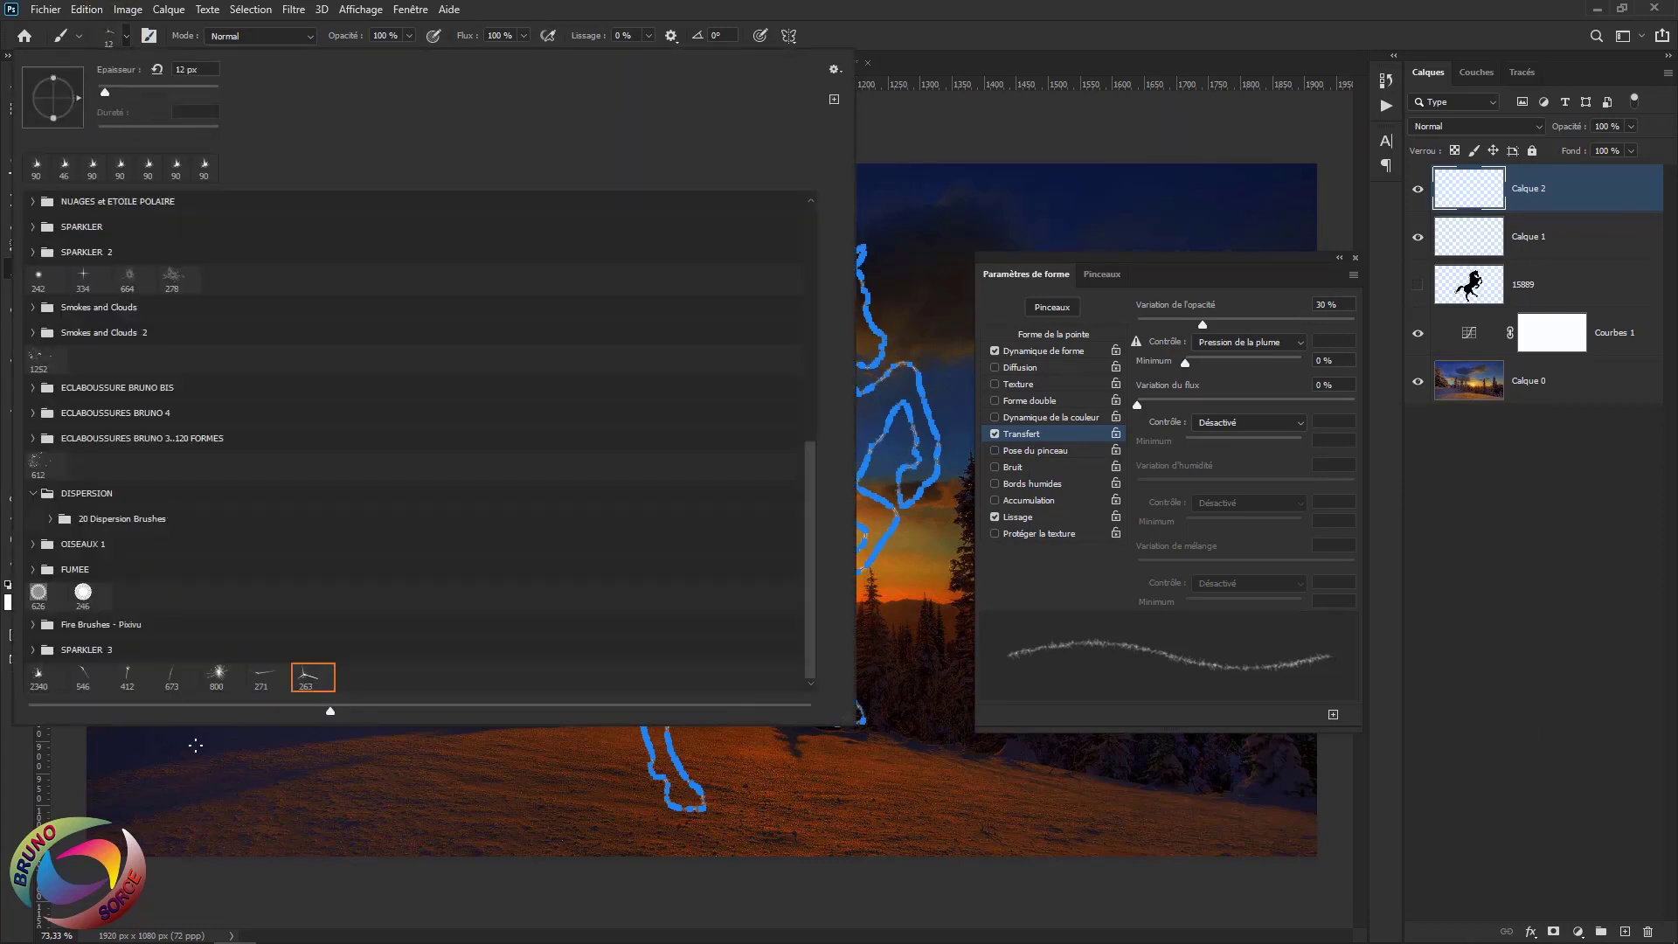
click(128, 675)
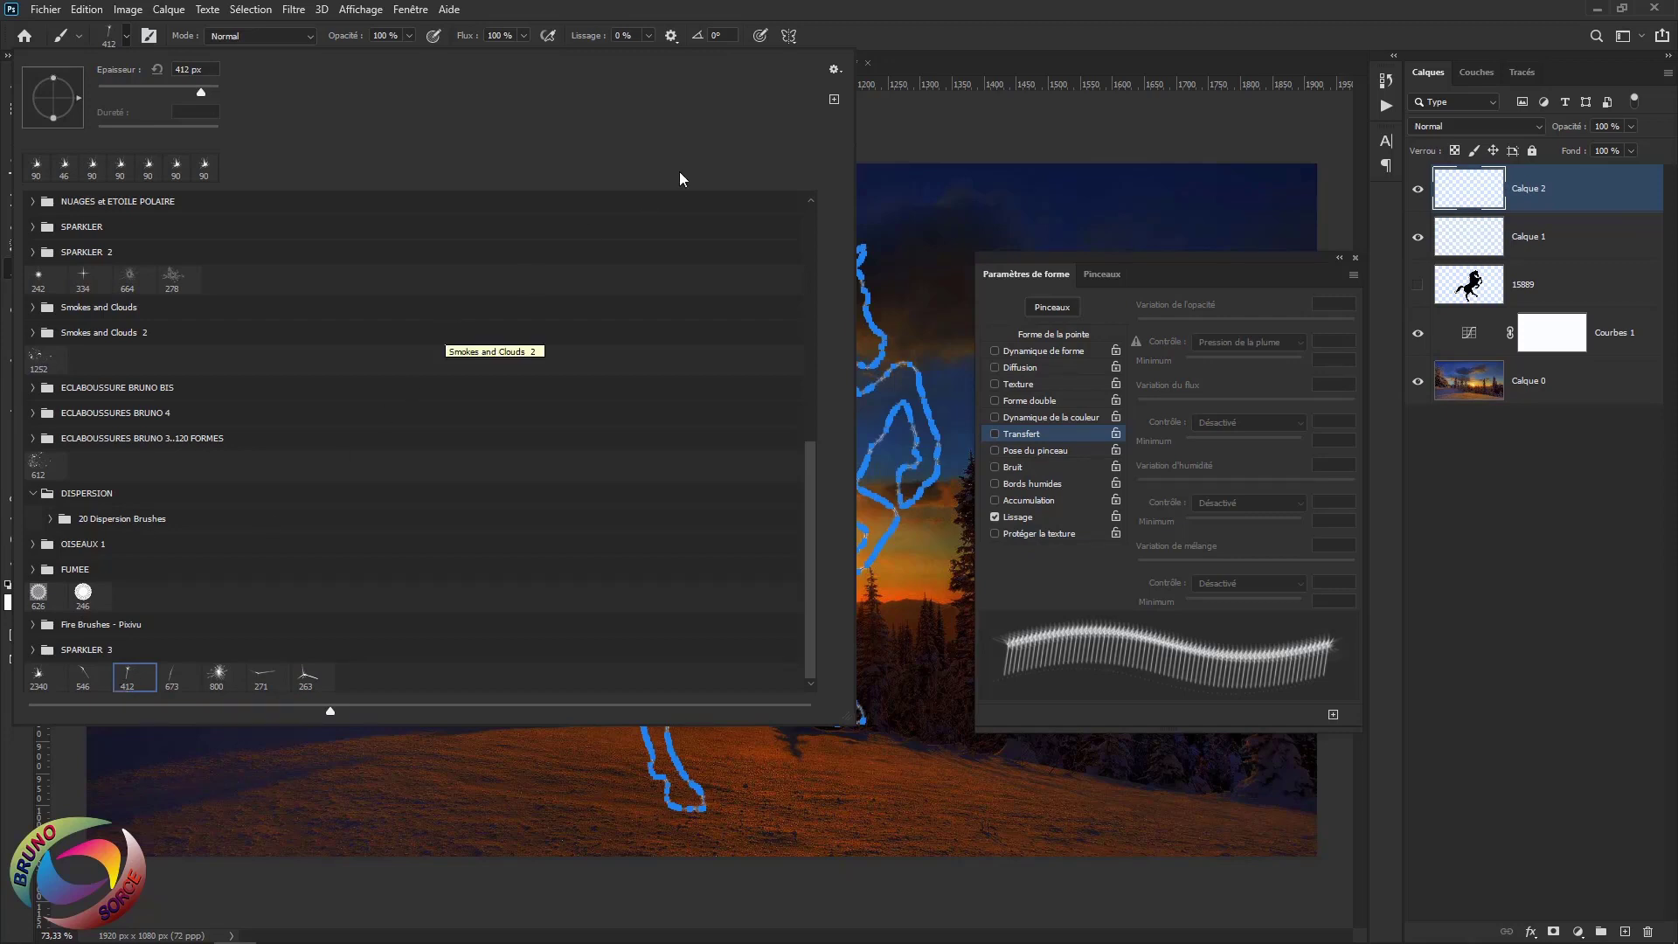
click(926, 40)
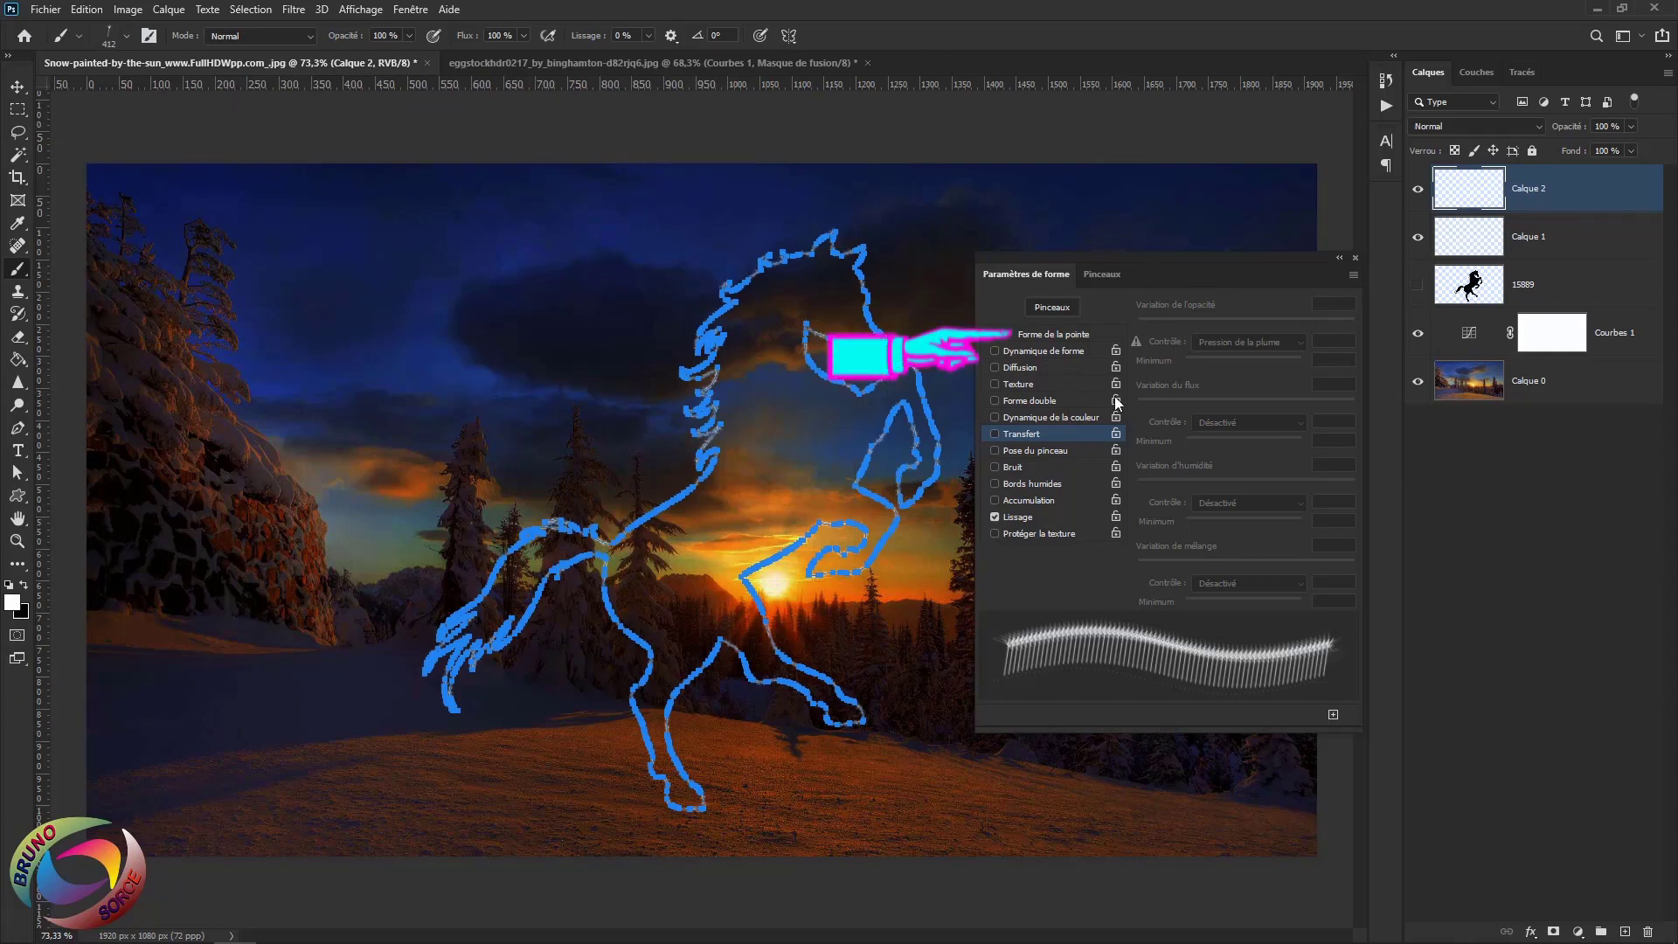
Set the 412 px sparkler brush's tip size to 45 px and its spacing to 25%
click(1060, 334)
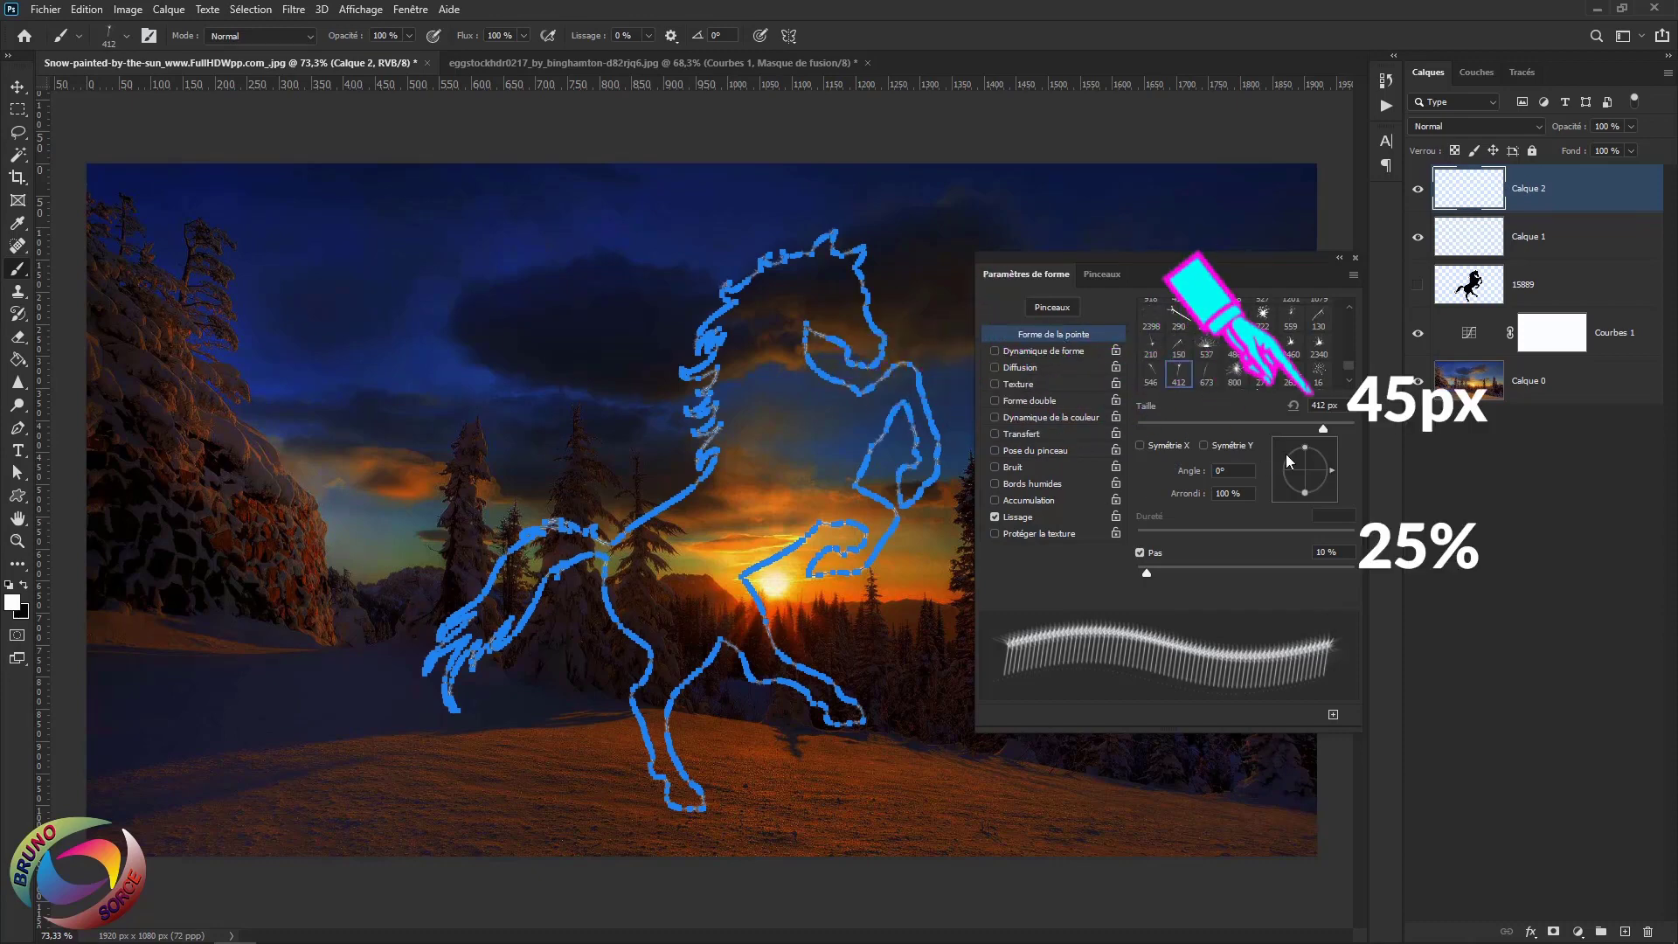
double_click(1319, 405)
text(45)
key(Tab)
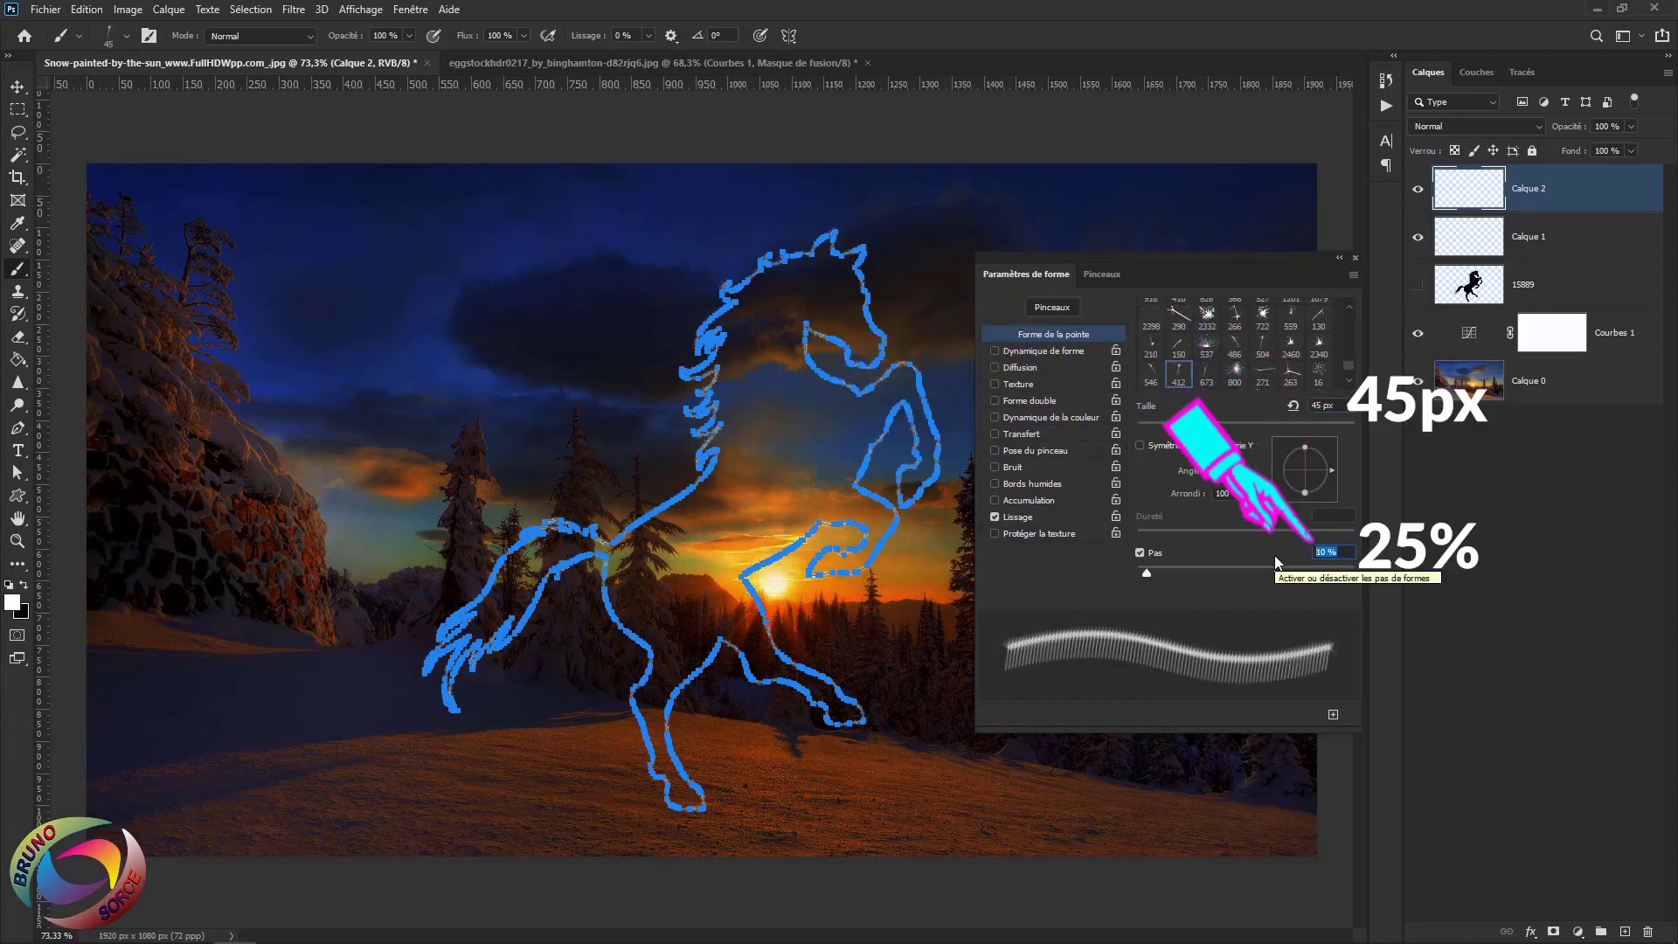
text(25)
key(Return)
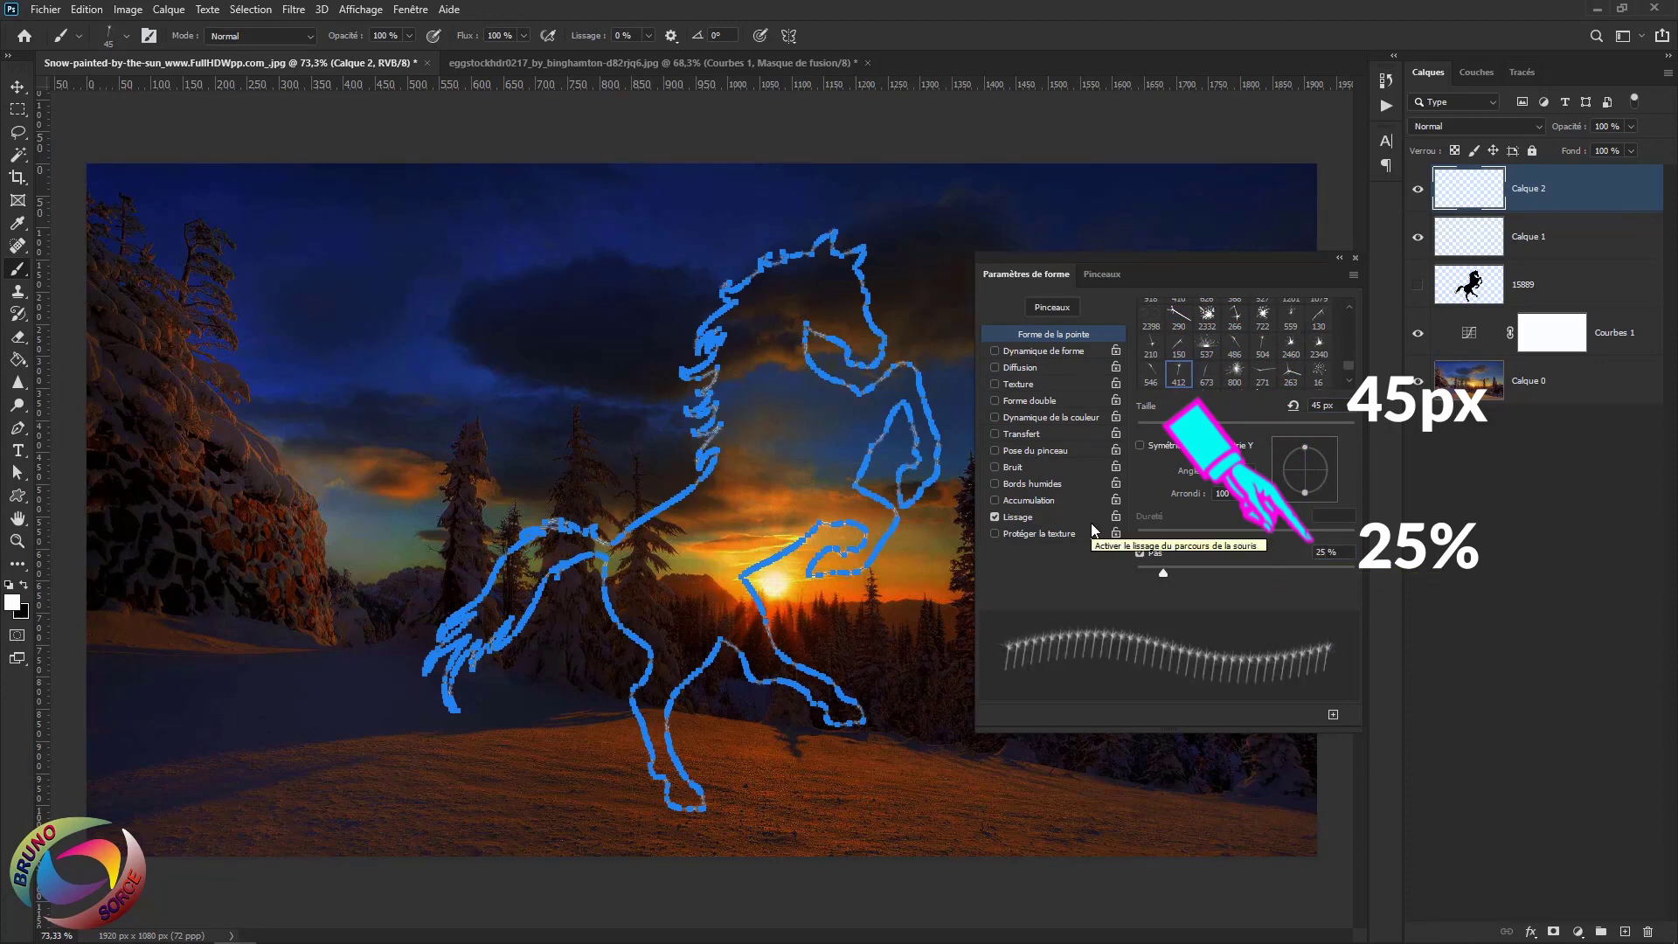
Enable Shape Dynamics with 100% size jitter and 100% angle jitter, and Transfer with 20% opacity jitter, for the 45 px brush
click(1041, 350)
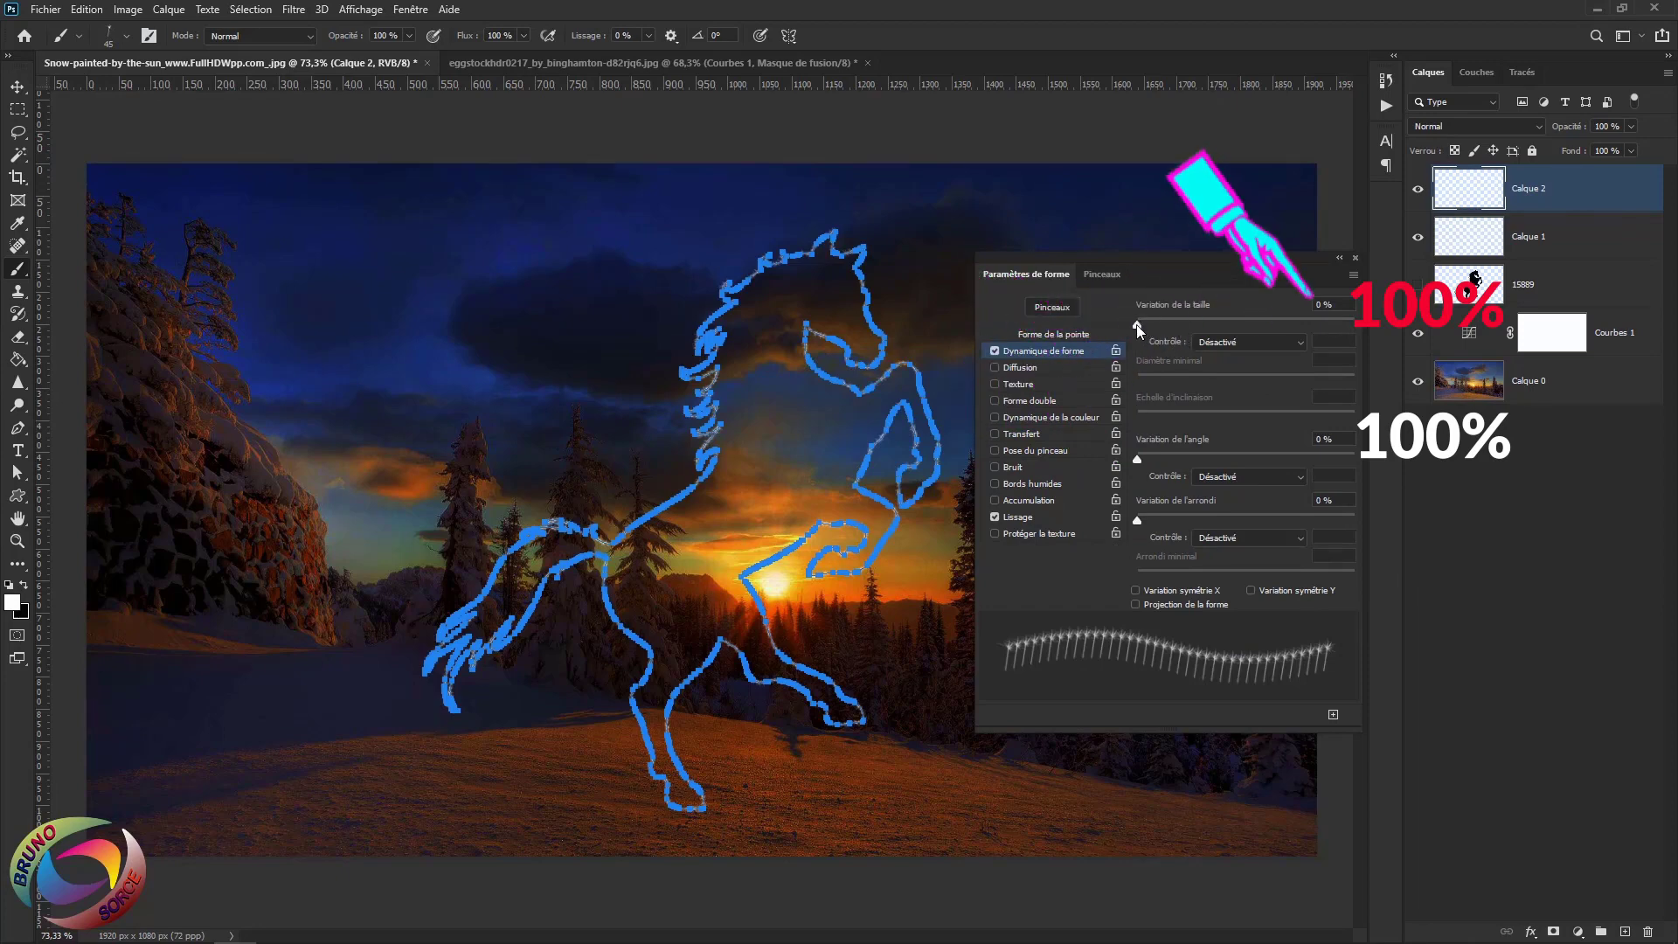
drag(1136, 324, 1378, 330)
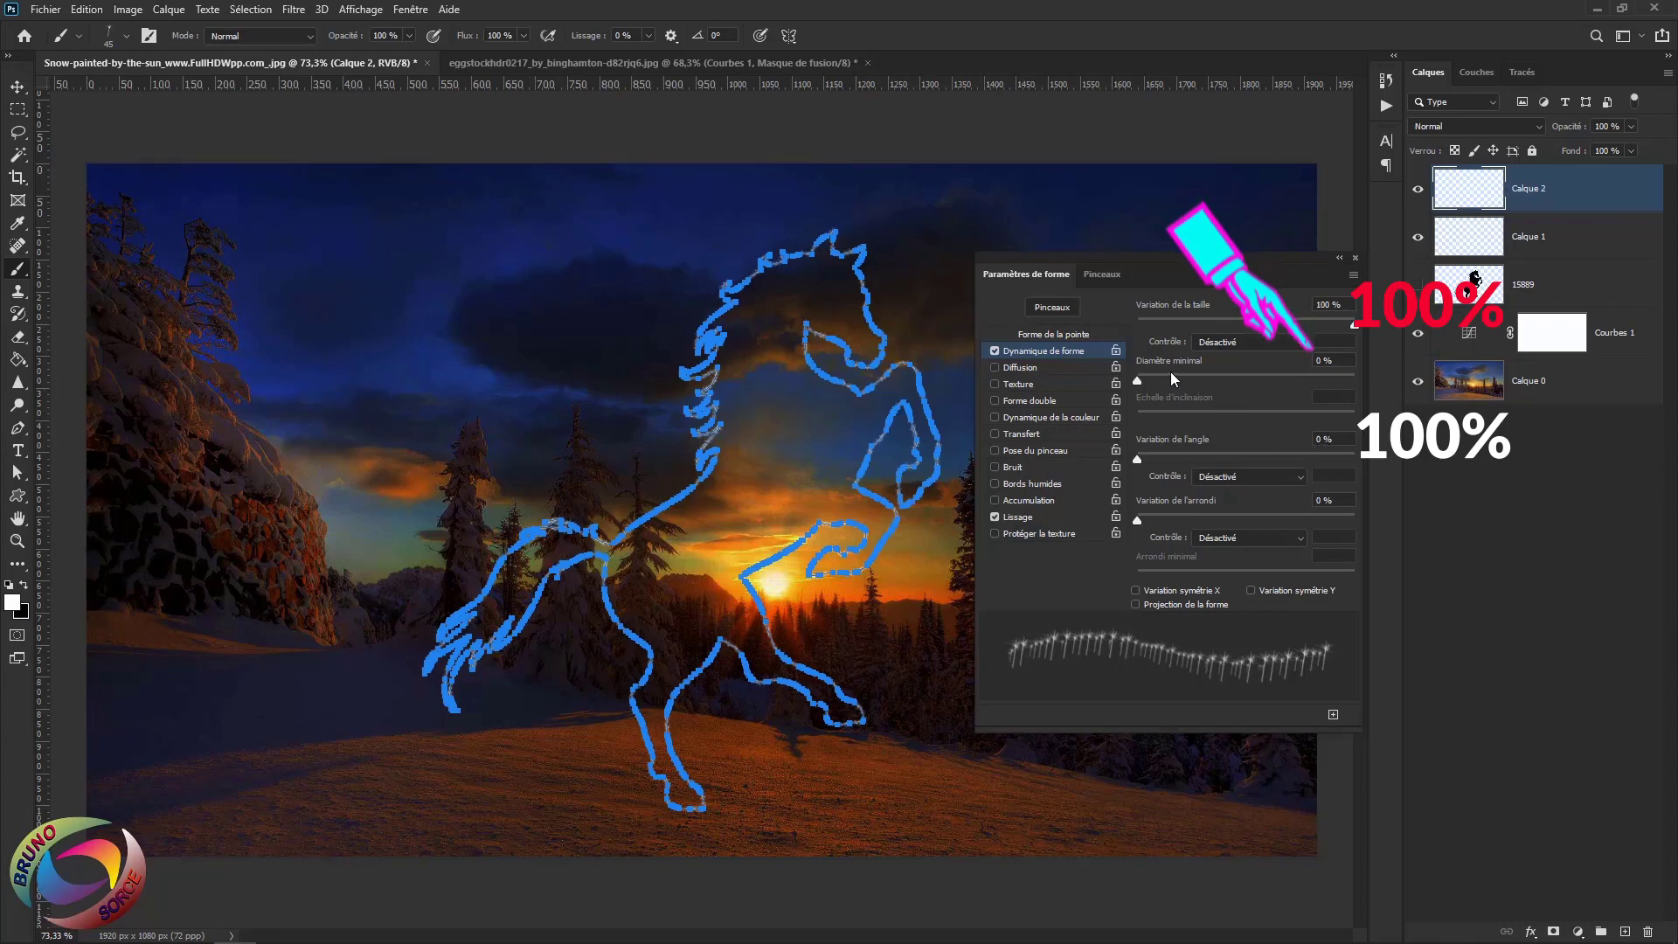
click(1139, 459)
drag(1140, 459, 1375, 467)
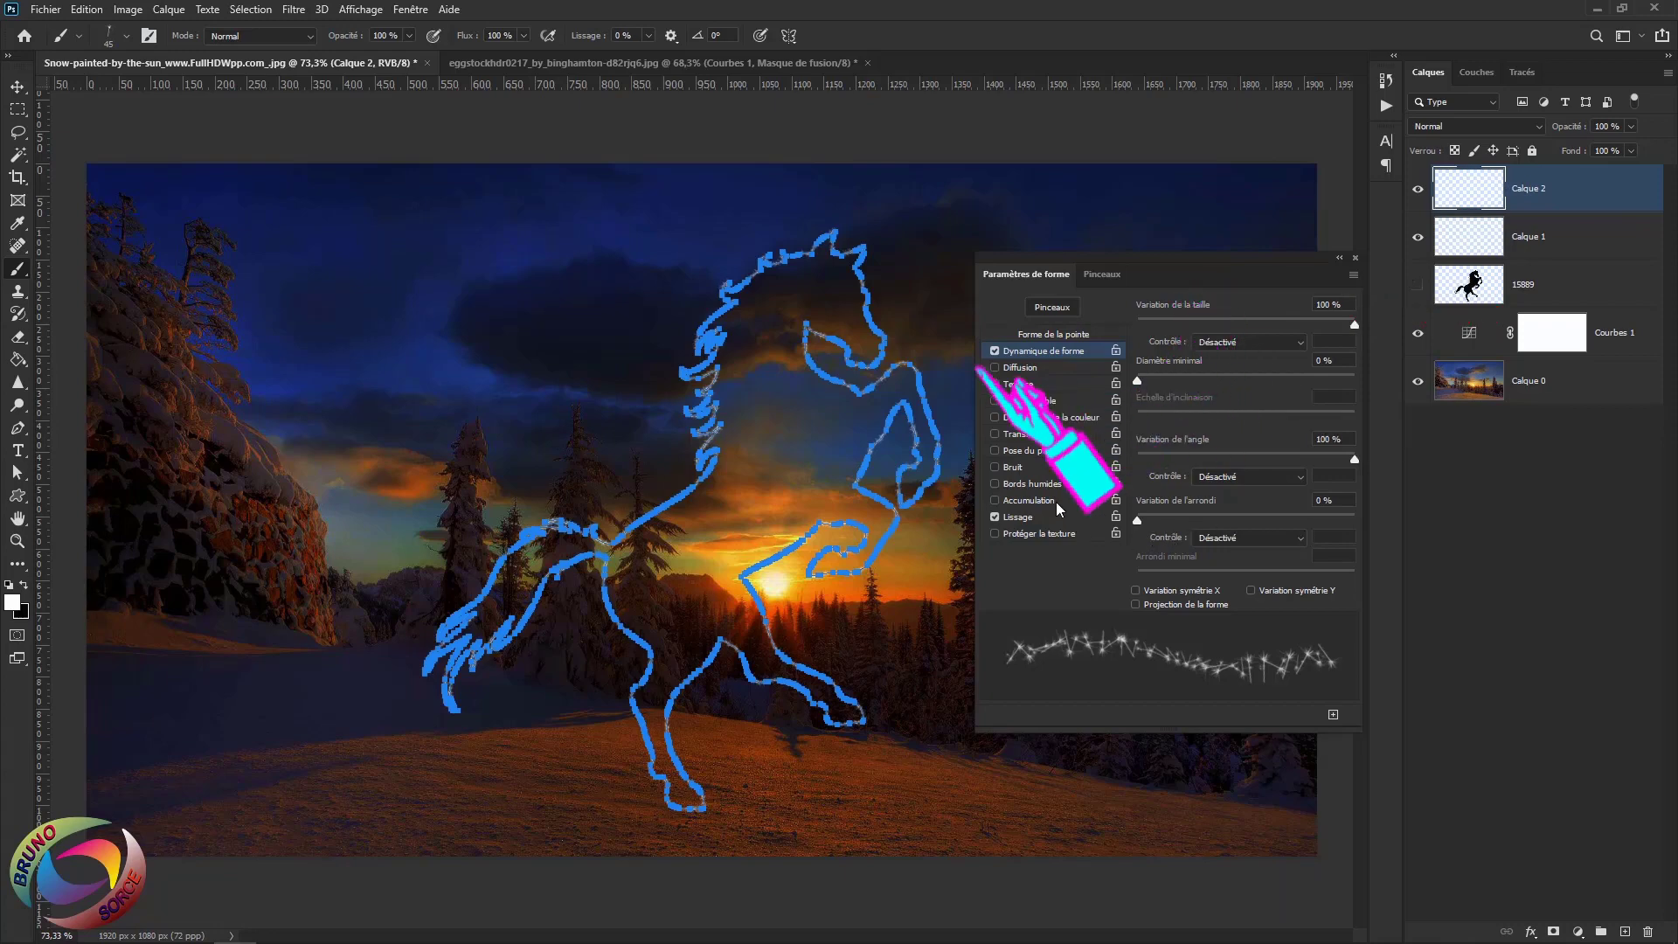
click(1020, 434)
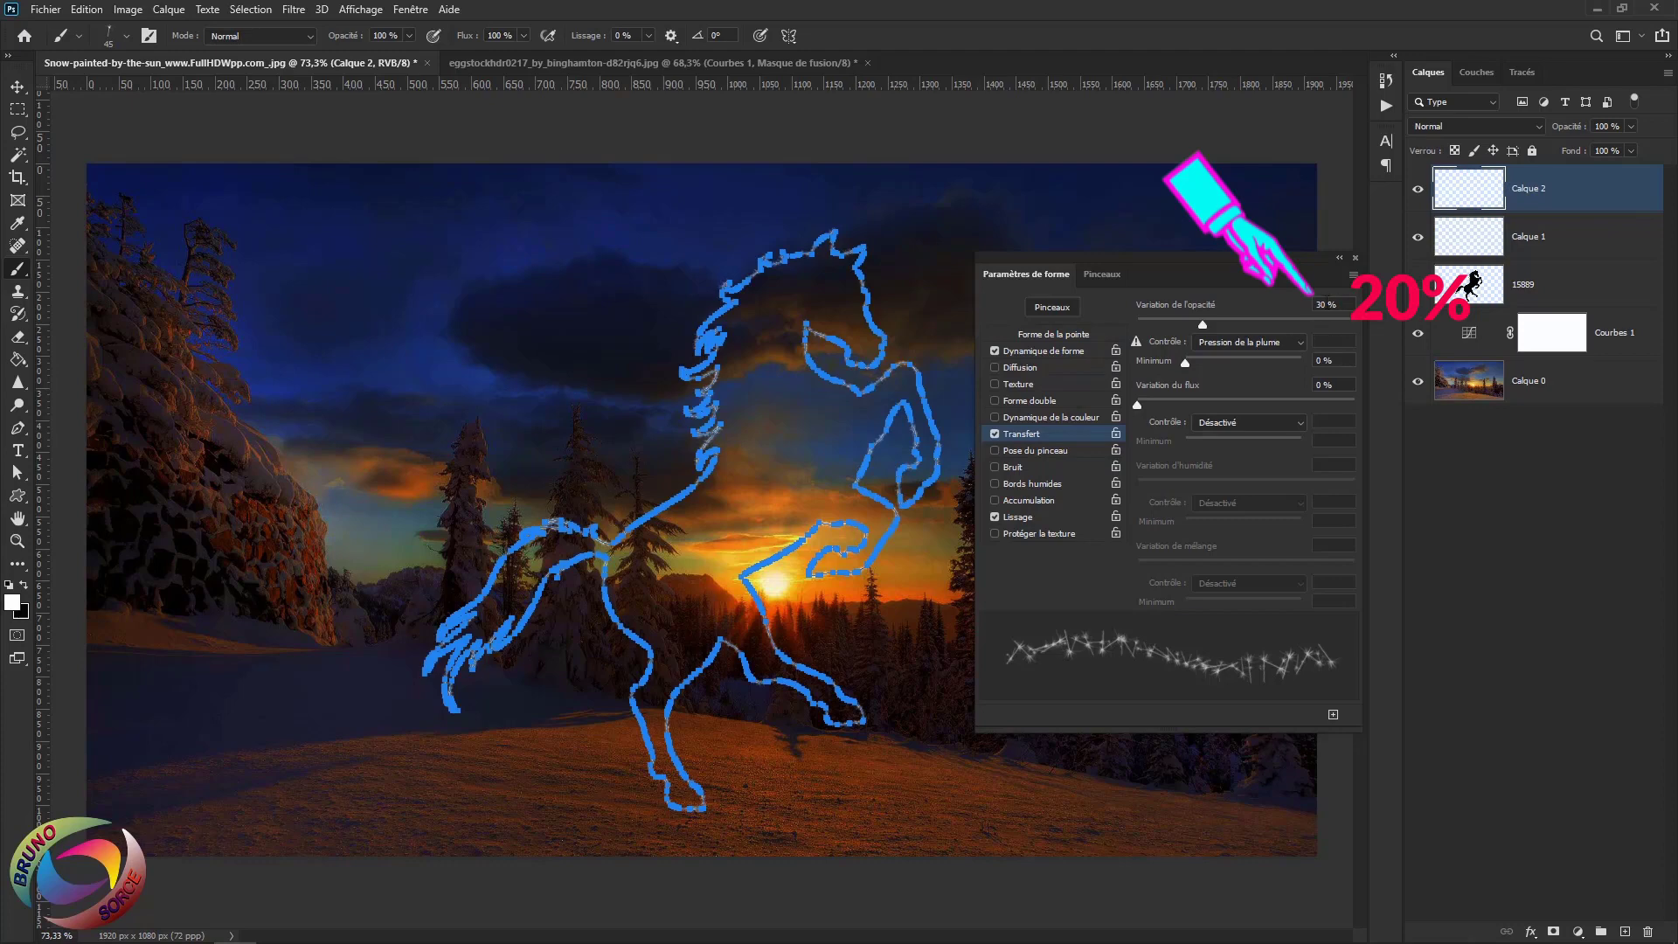
double_click(1324, 304)
text(20)
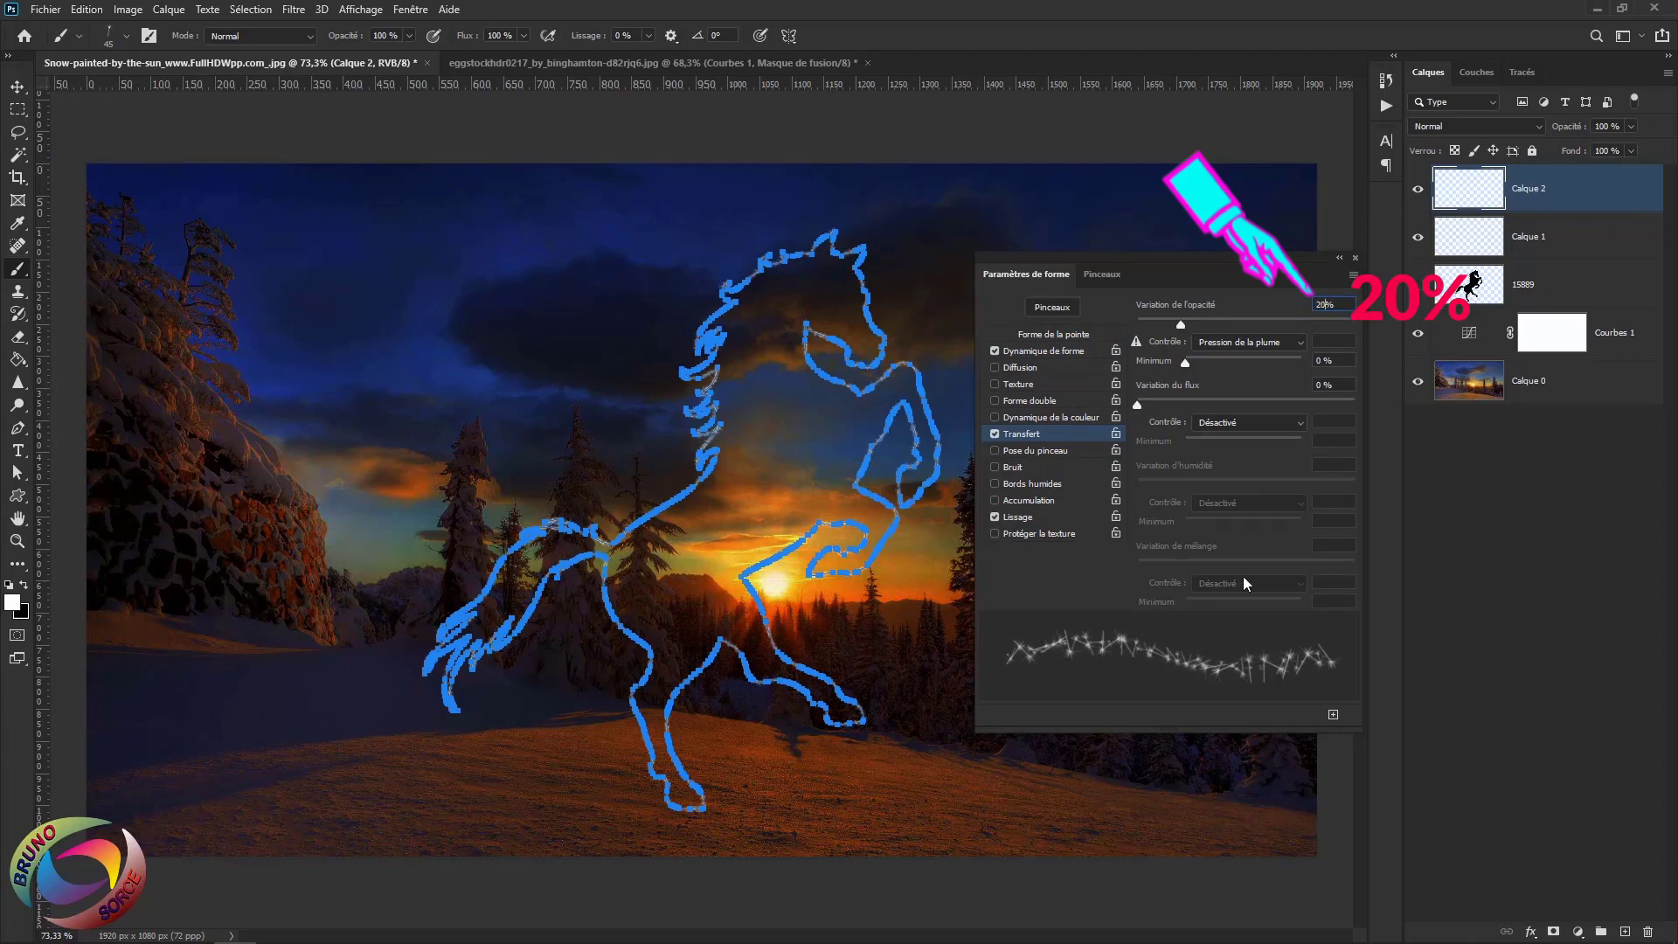